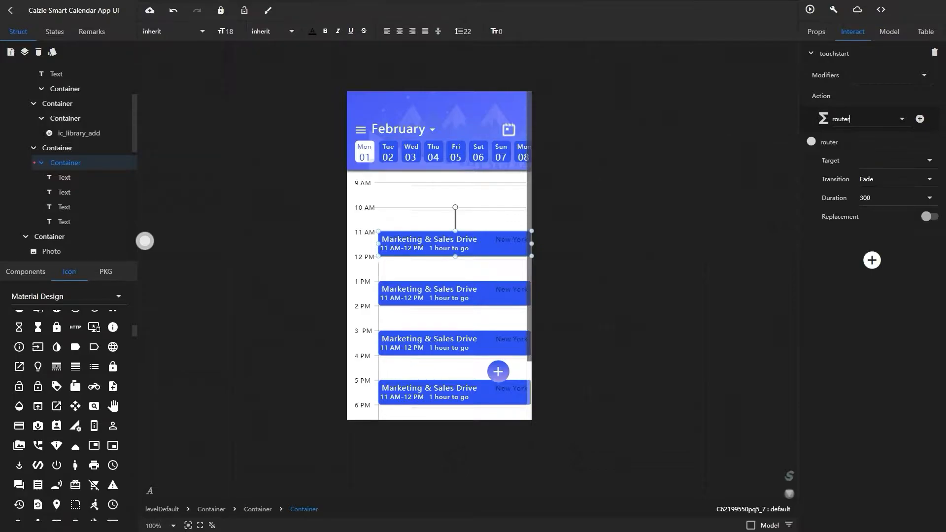
Set the event container's router action to target page6 with the Slide transition
left_click(849, 291)
left_click(897, 180)
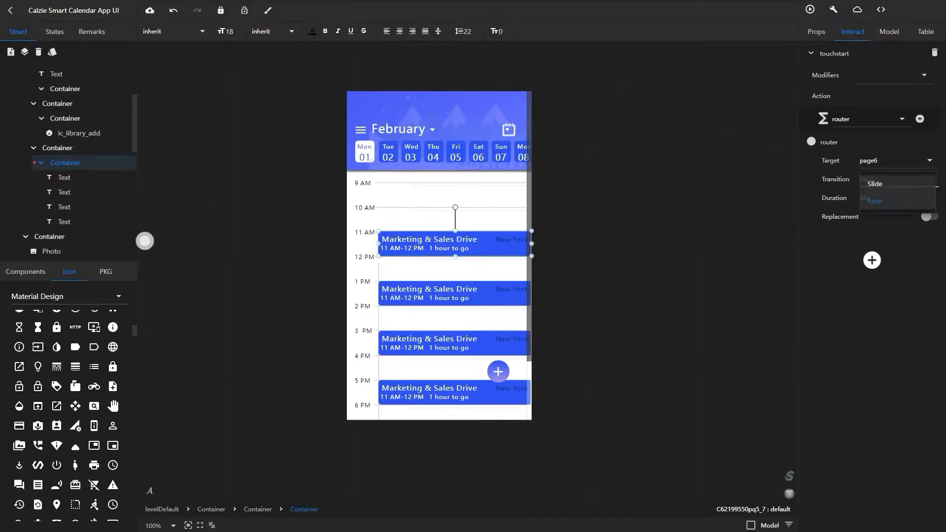
left_click(888, 185)
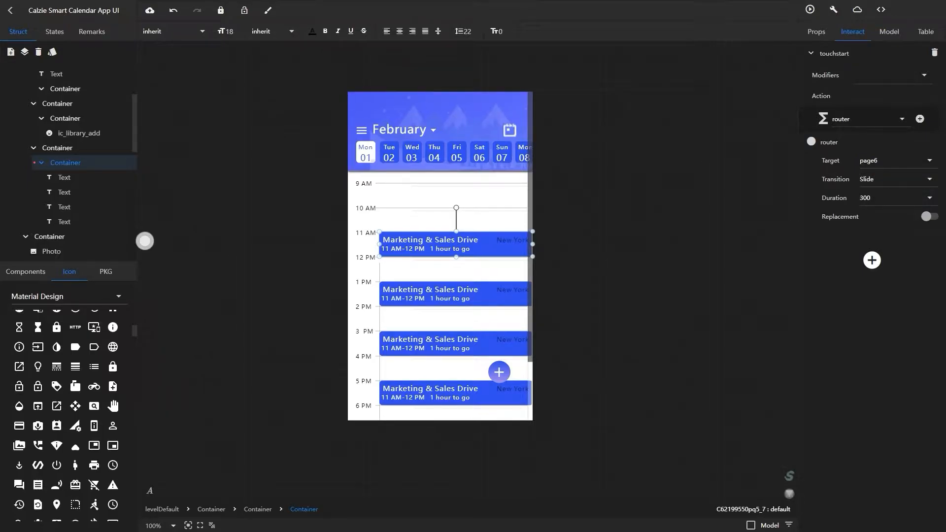
Add a Toggle State action to the event's touchstart interaction and remove the extra blank router action
left_click(920, 119)
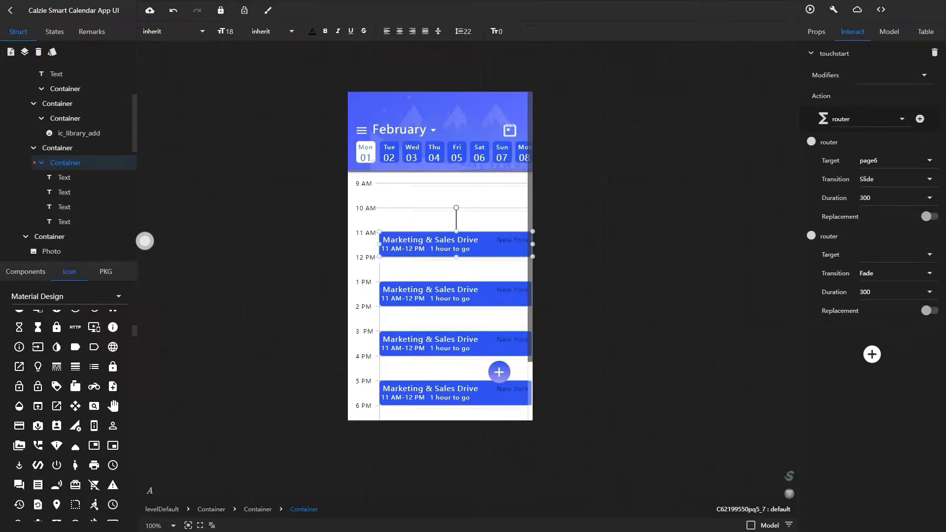
left_click(868, 119)
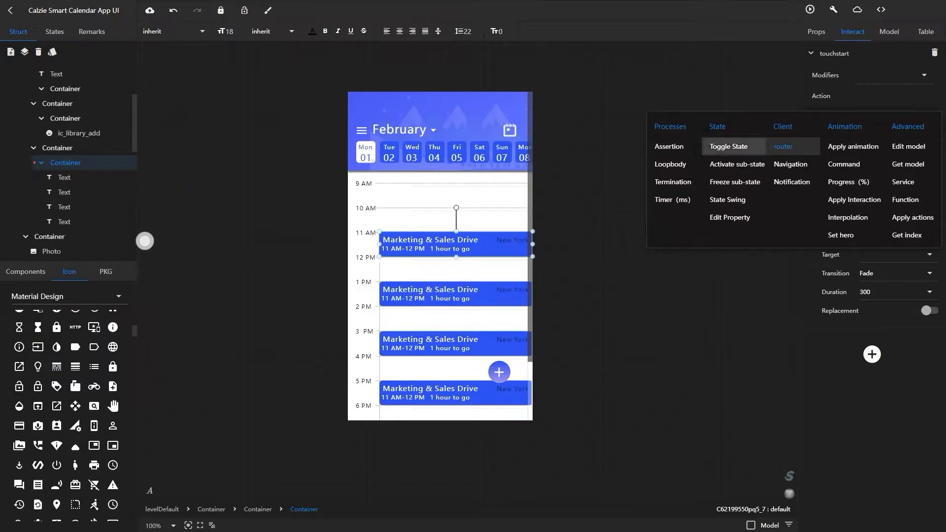
left_click(714, 144)
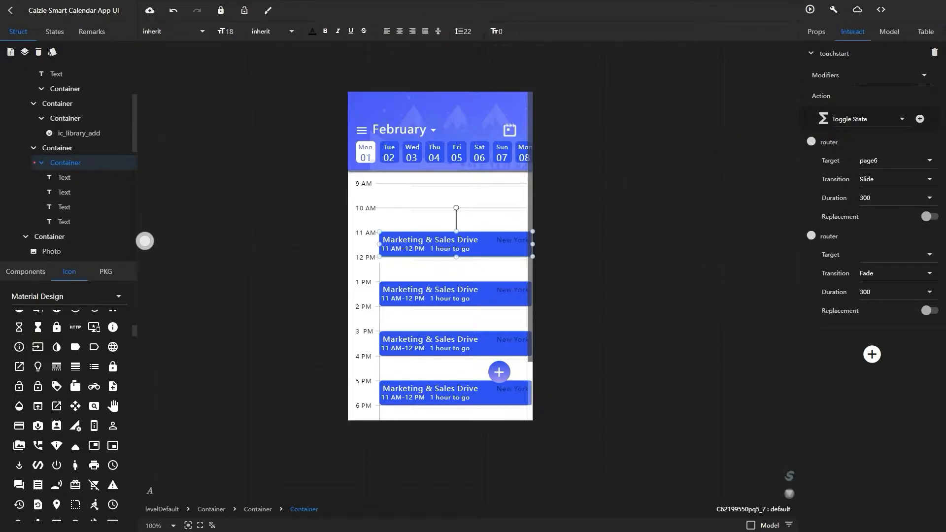
left_click(811, 235)
left_click(920, 118)
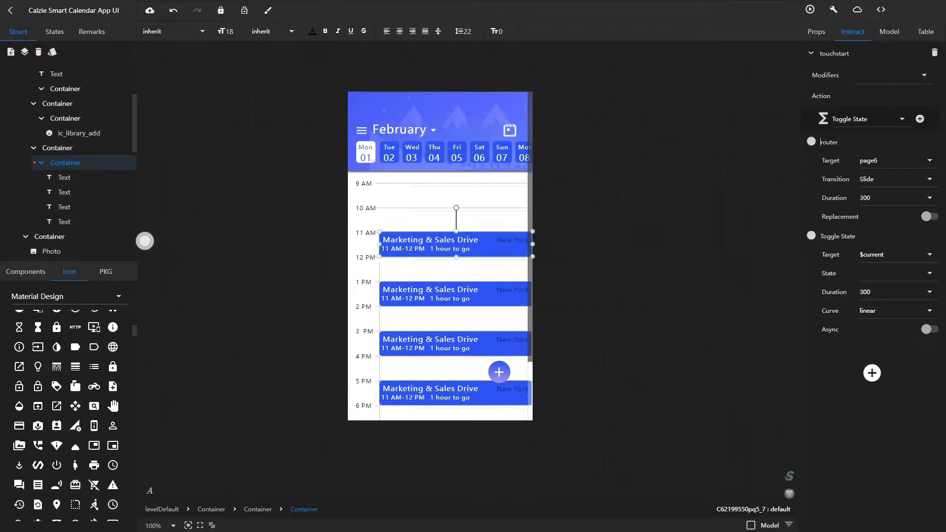
Target the Toggle State action at a container from the Global list and set its state to state-01
left_click(885, 255)
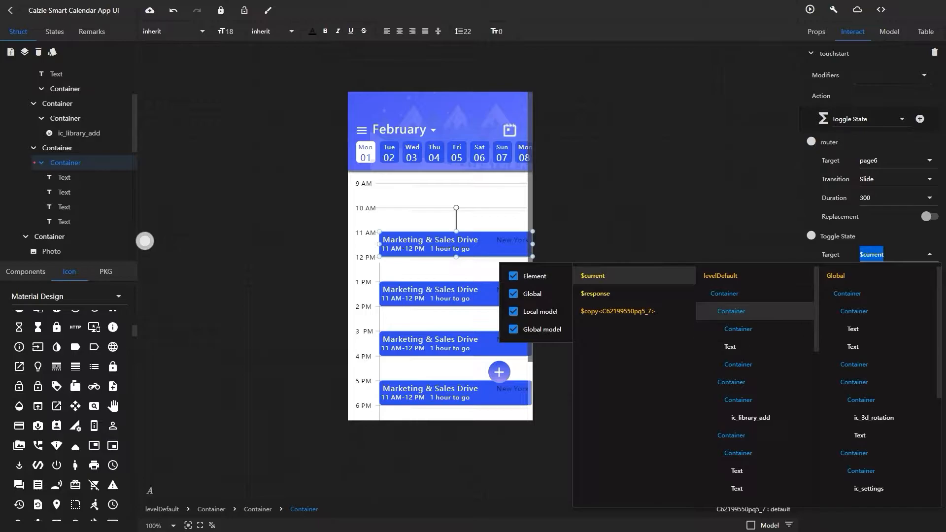
scroll(877, 394, "down", 3)
left_click(855, 406)
left_click(893, 274)
left_click(888, 296)
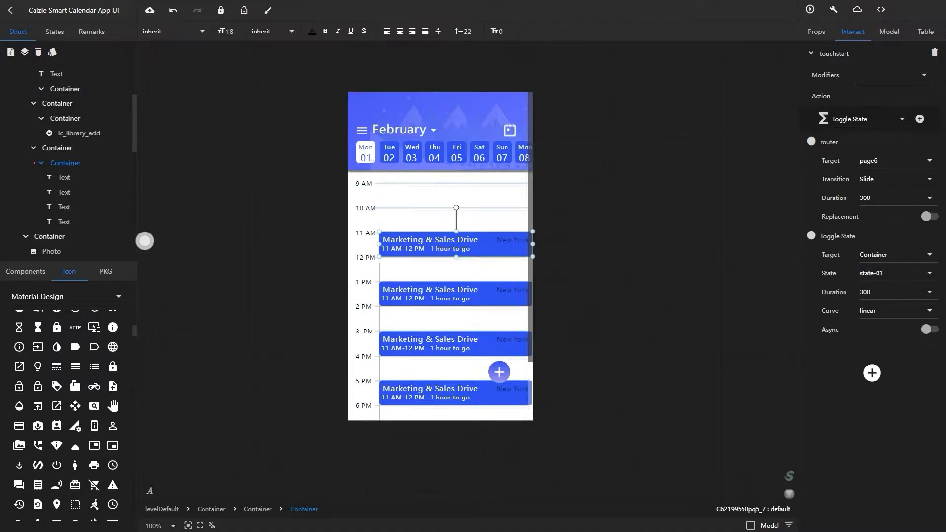
Preview the first event's interaction, then leave the preview
left_click(810, 10)
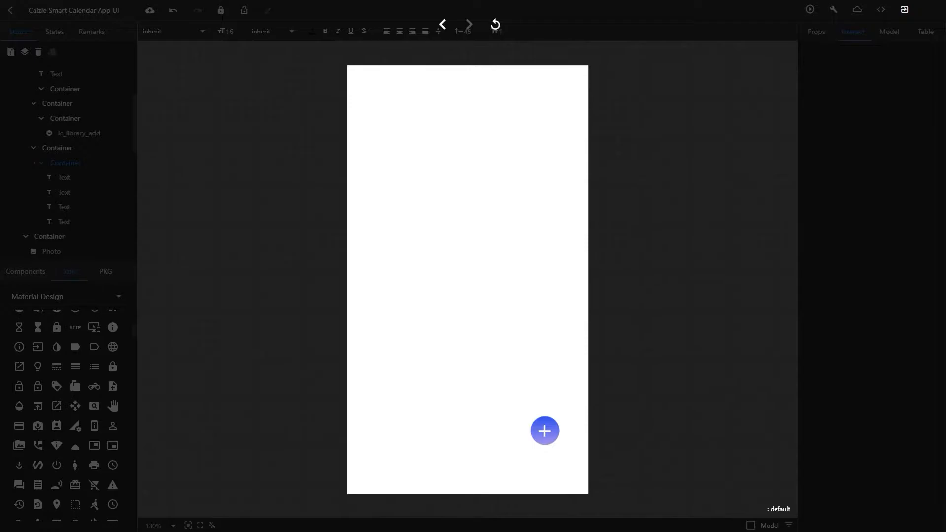
left_click(905, 9)
left_click(513, 246)
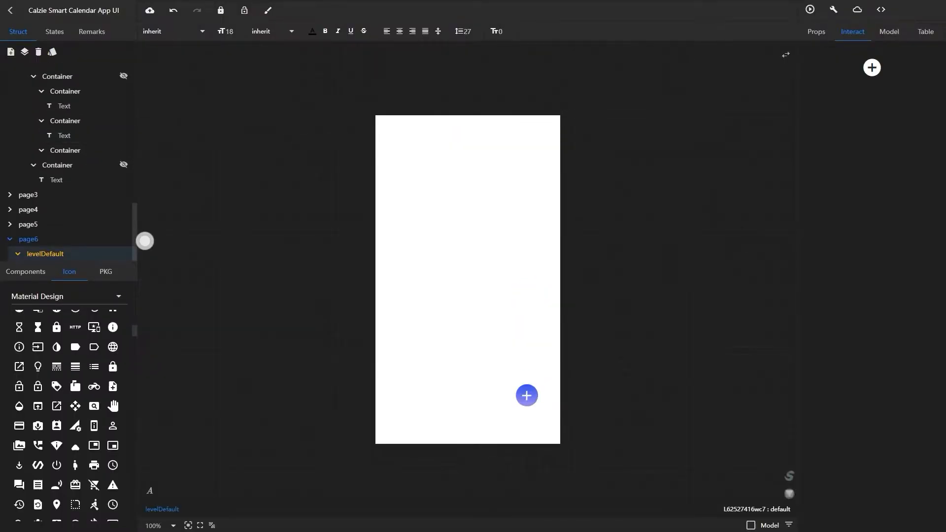
Add a second Toggle State to page2's 11 AM event, targeting the Global container that holds ic_add, with state State-1
scroll(89, 135, "up", 10)
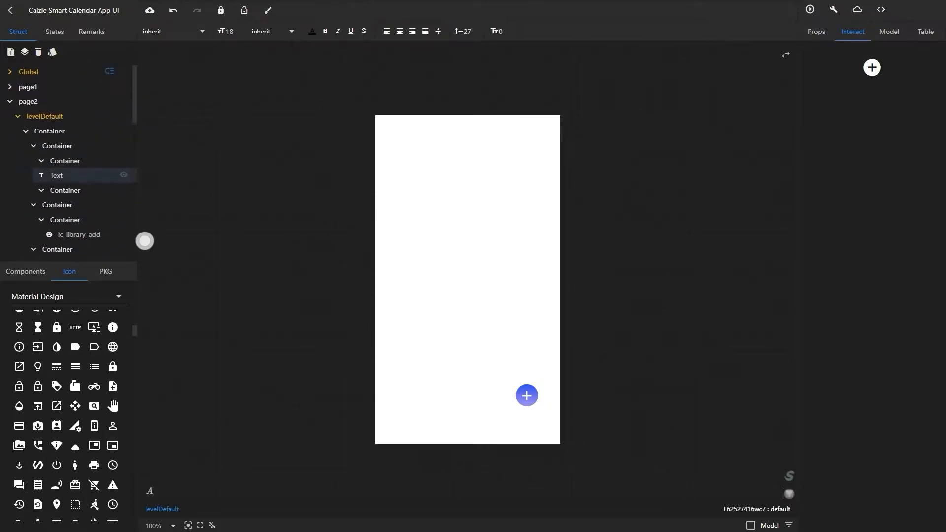
left_click(29, 101)
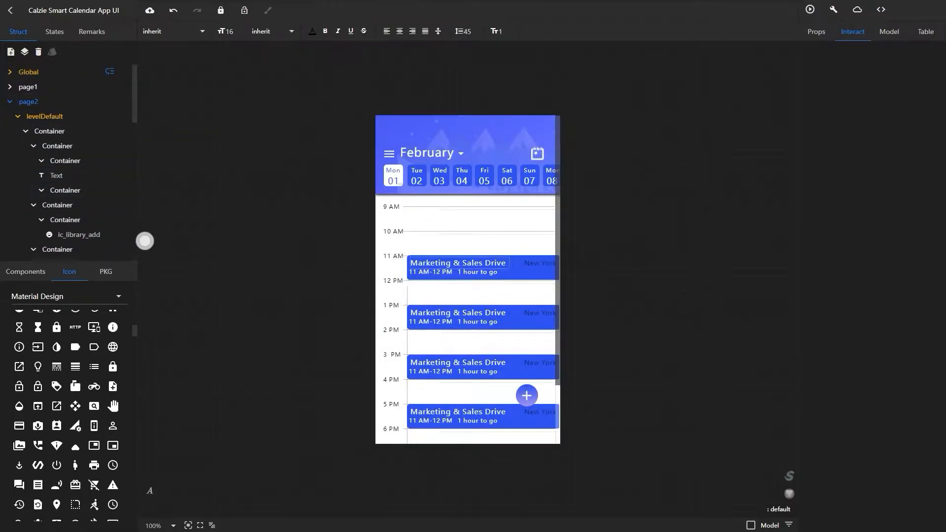
left_click(512, 268)
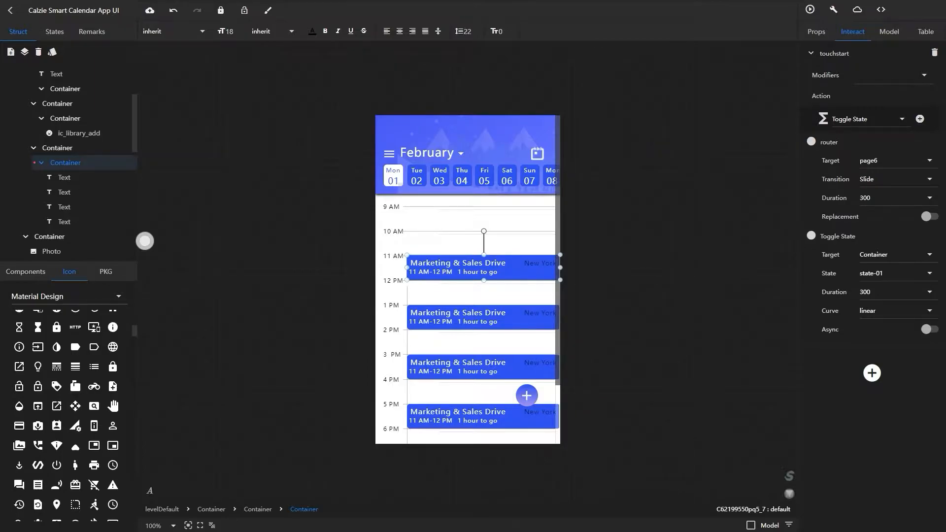
left_click(872, 373)
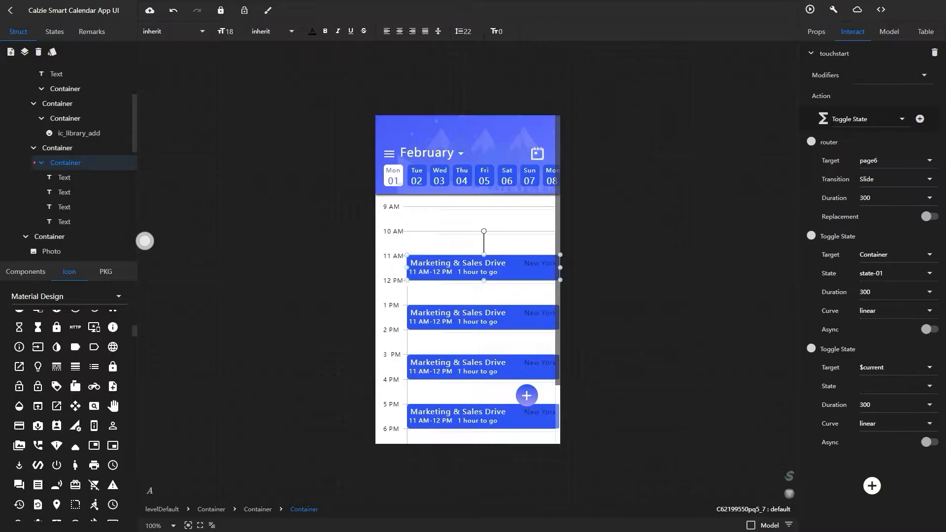
left_click(897, 368)
scroll(879, 335, "down", 4)
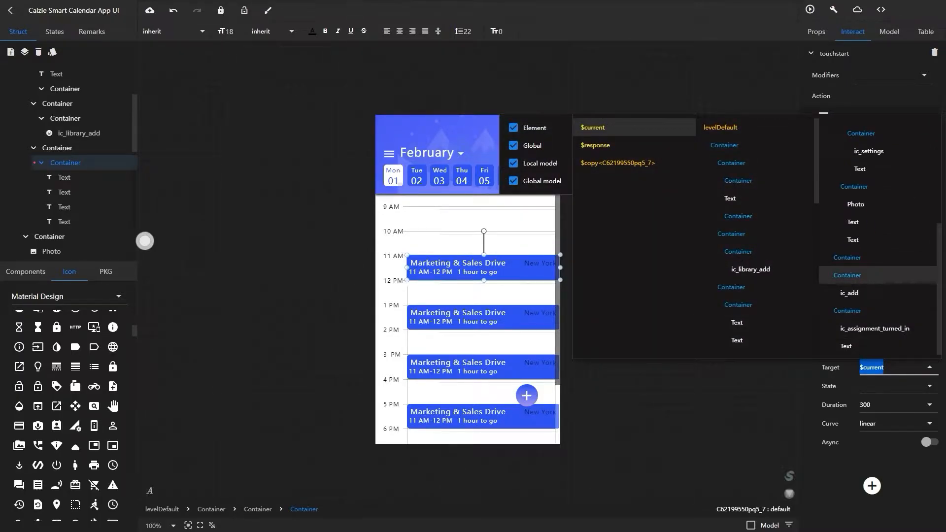
left_click(848, 276)
left_click(895, 387)
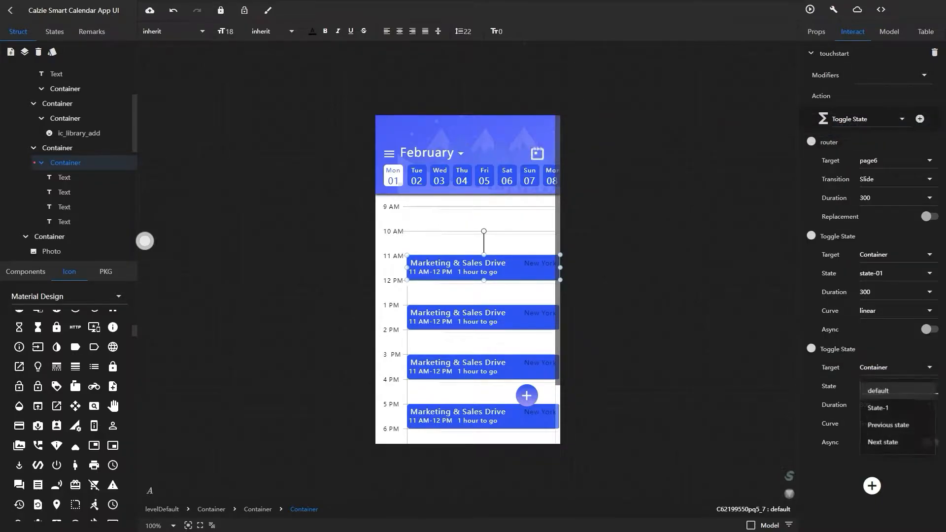
left_click(887, 409)
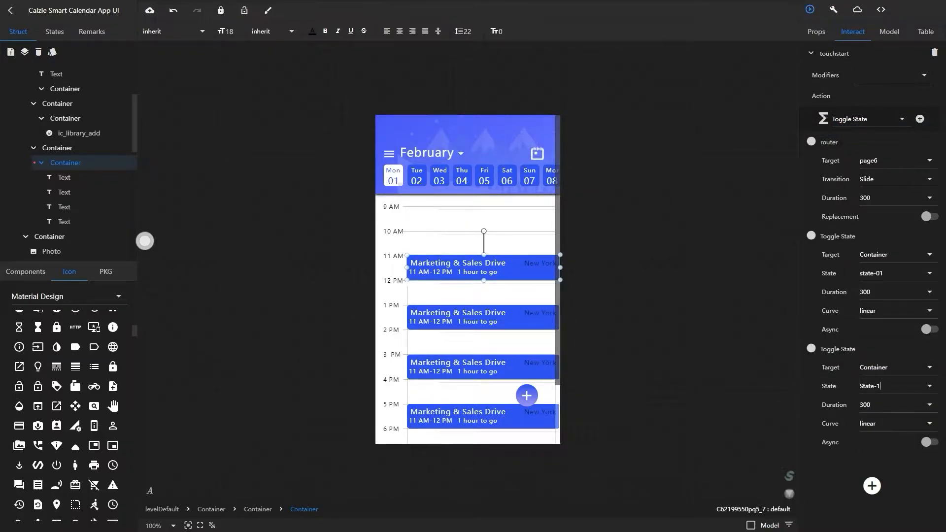
Preview the 11 AM event's tap with both Toggle State actions and exit the preview
left_click(810, 9)
left_click(483, 265)
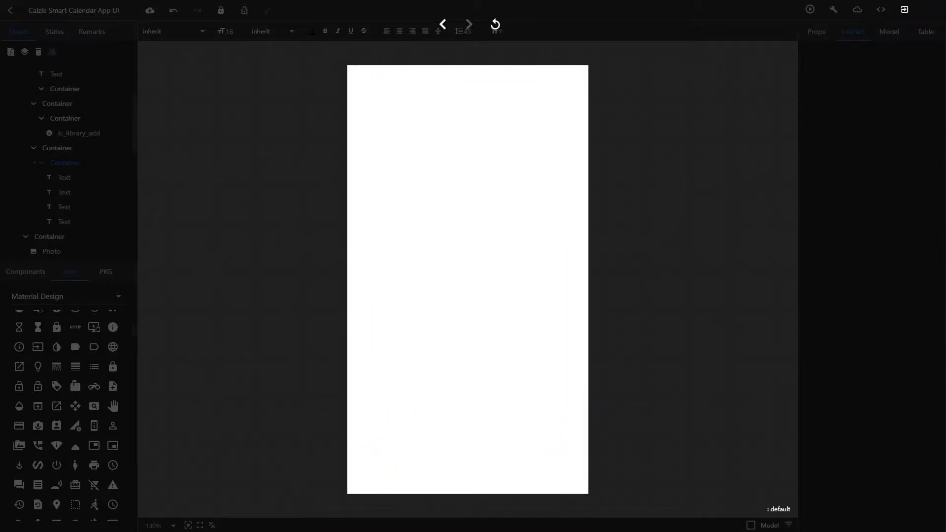
left_click(905, 9)
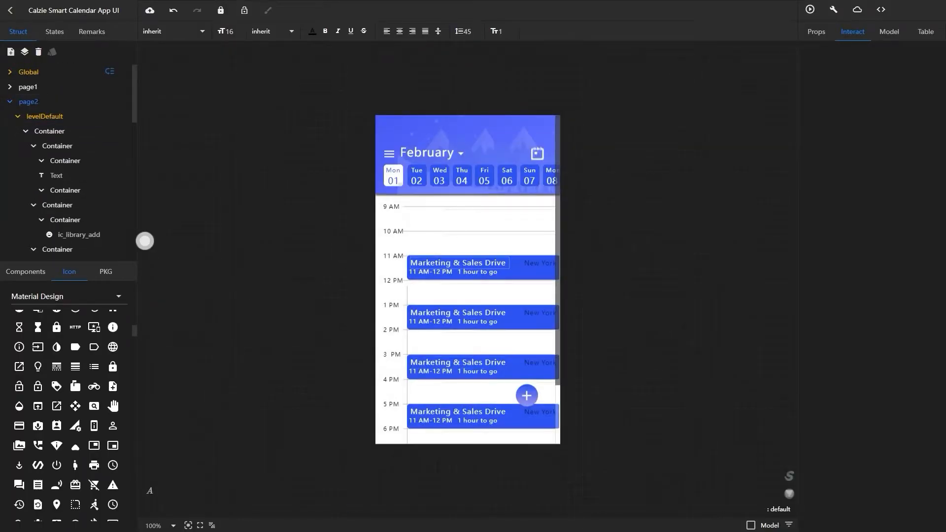
Set the duration of the event's State-1 toggle action to 0 and check the page in preview
left_click(65, 133)
left_click(930, 405)
left_click(870, 219)
left_click(810, 9)
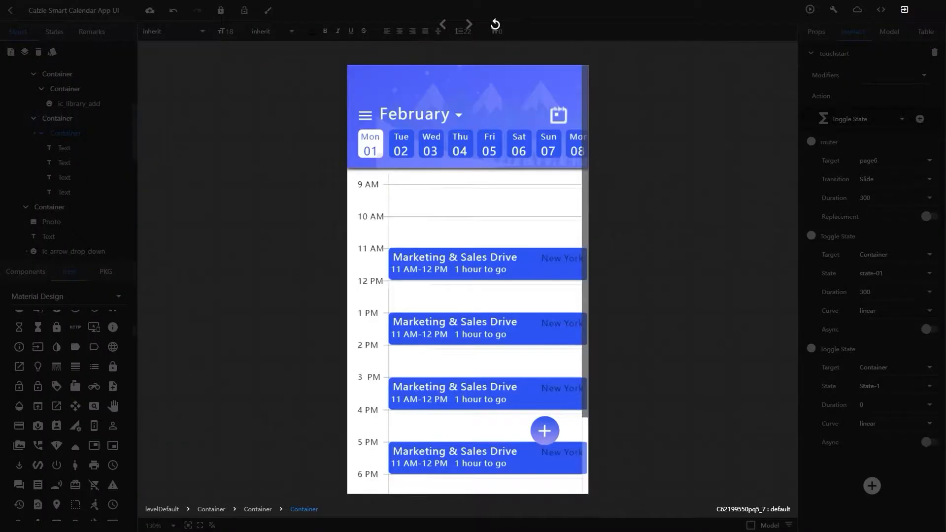
left_click(905, 9)
Switch the floating add button's container to State-1 on page6
left_click(527, 396)
left_click(57, 103)
left_click(55, 31)
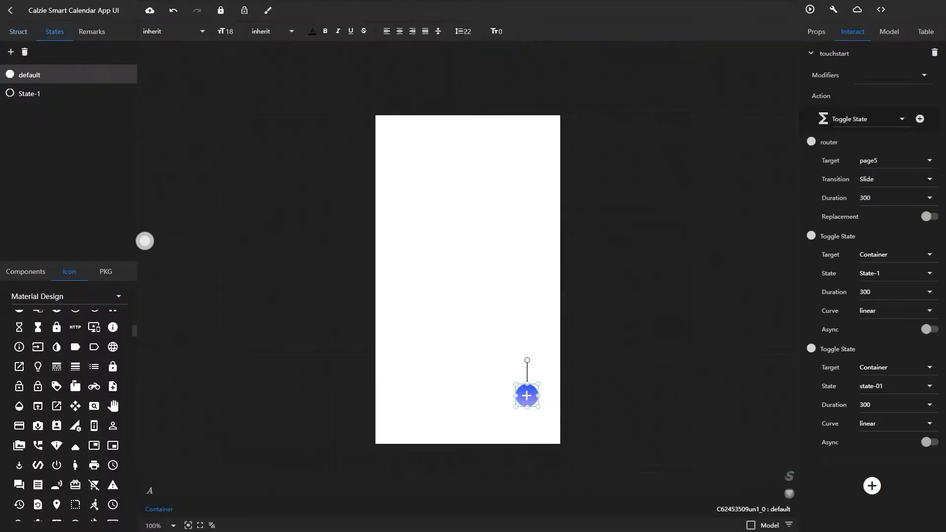
left_click(29, 94)
left_click(18, 32)
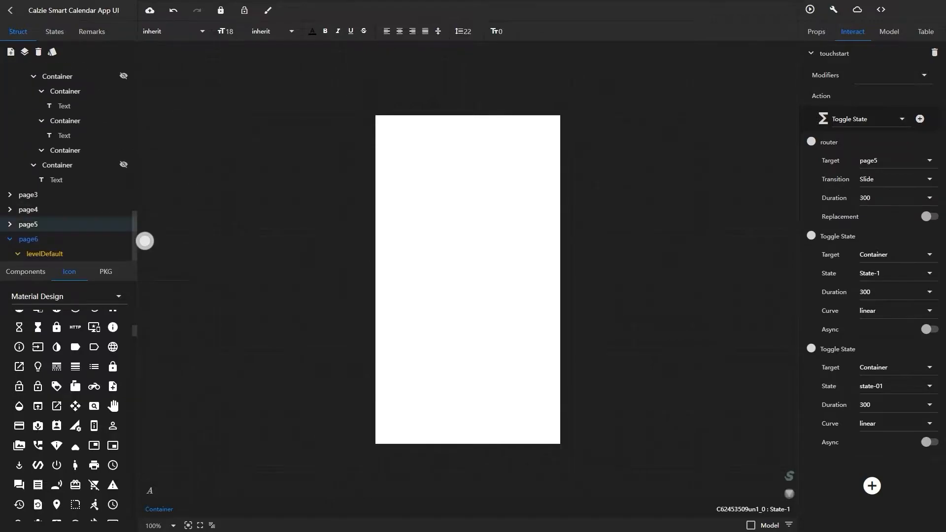
Copy the Add Event header container from page5 into page6's levelDefault
left_click(28, 209)
left_click(28, 224)
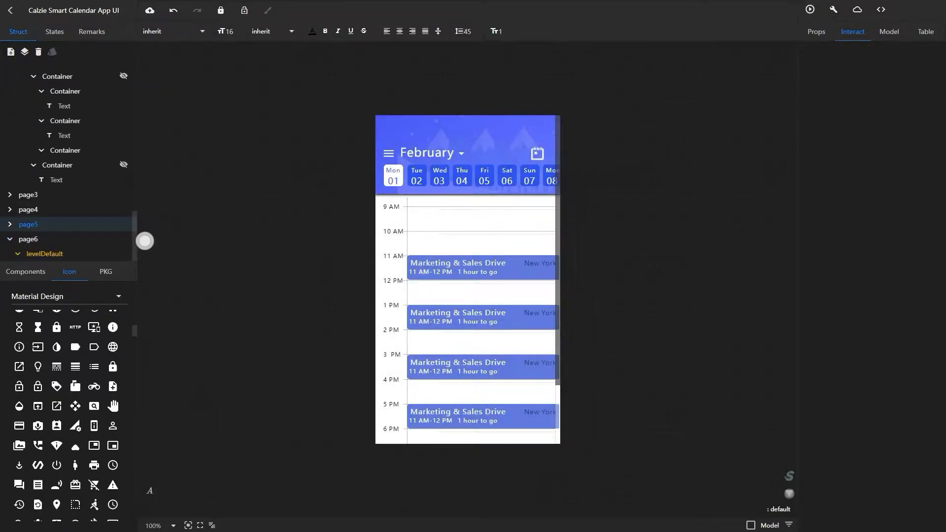
left_click(468, 139)
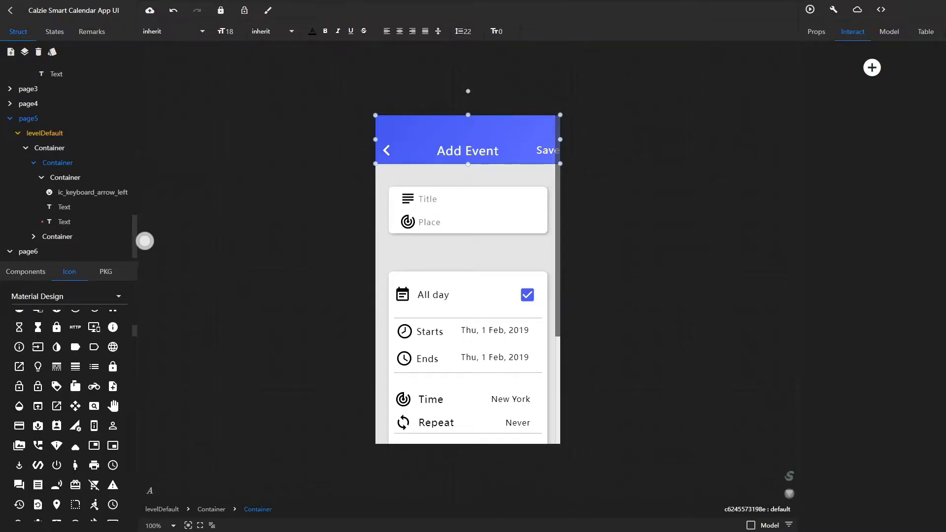
left_click(10, 118)
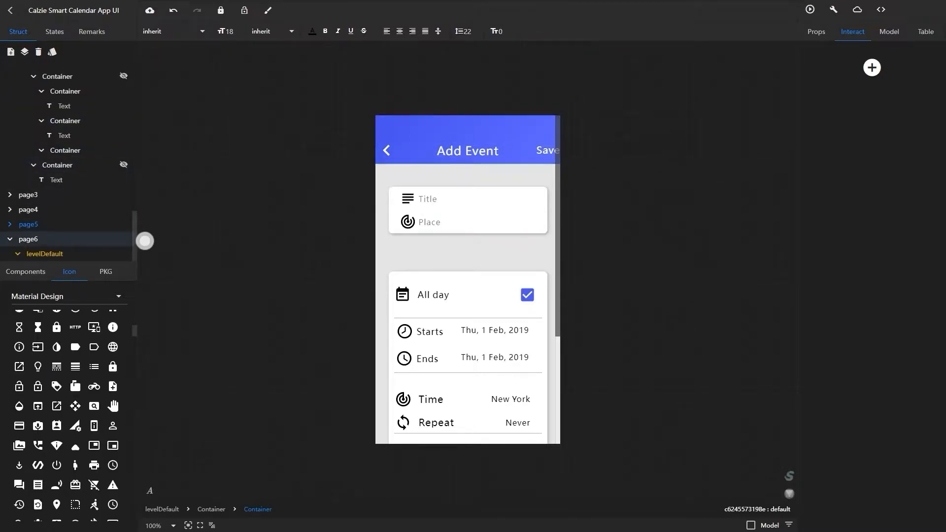
left_click(44, 254)
key("ctrl+v")
Change the page6 header title to "Event Details" and center it horizontally in the header
left_click(145, 241)
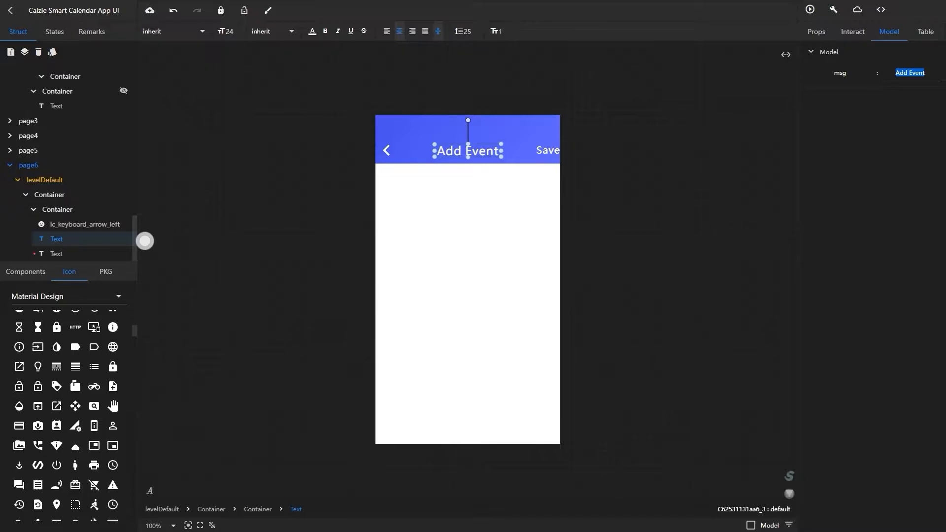
type("Event Details")
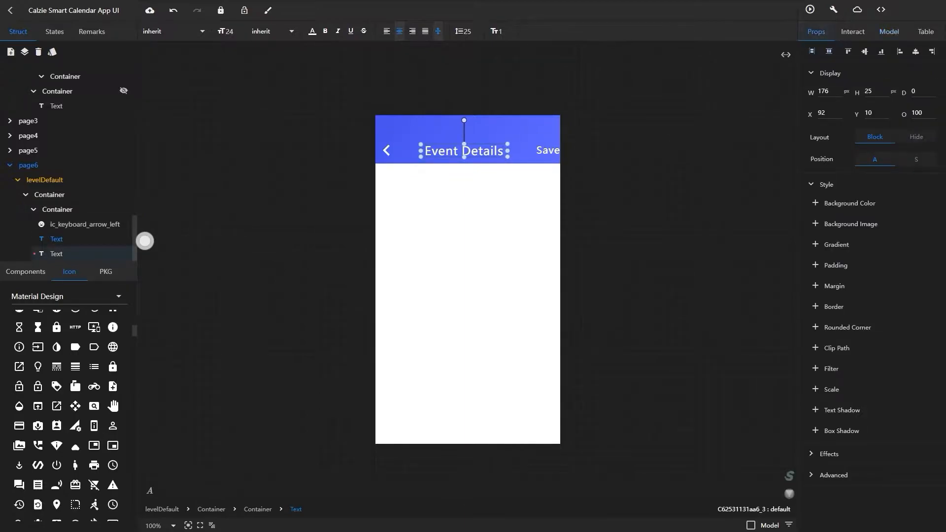
left_click(915, 52)
Replace the header's Save text with the ic_create pencil icon from the Material Design content set
left_click(548, 150)
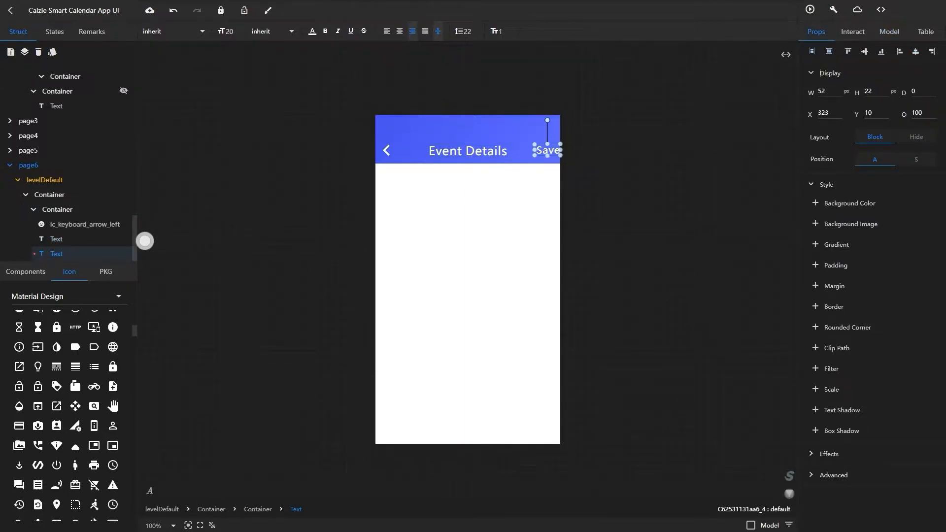
key("Delete")
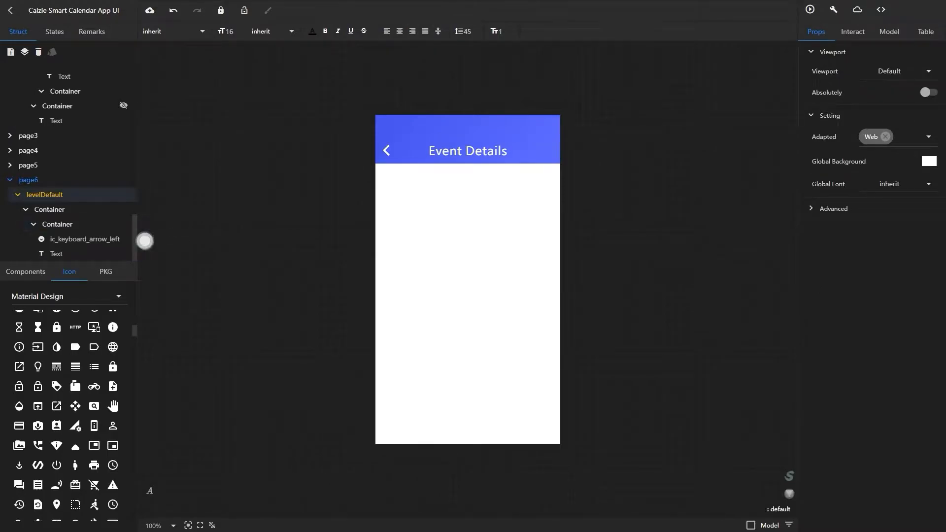
scroll(76, 449, "down", 2)
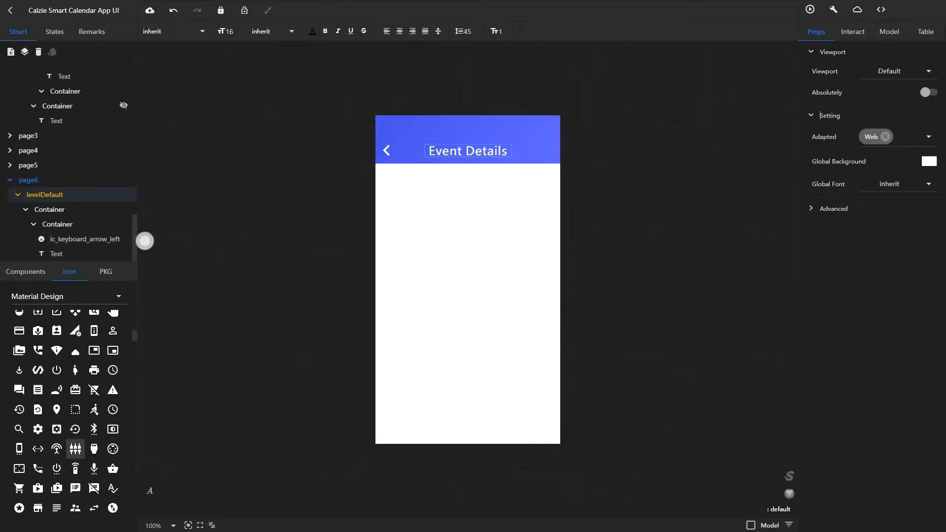
scroll(75, 450, "down", 8)
scroll(56, 450, "down", 1)
scroll(76, 368, "up", 3)
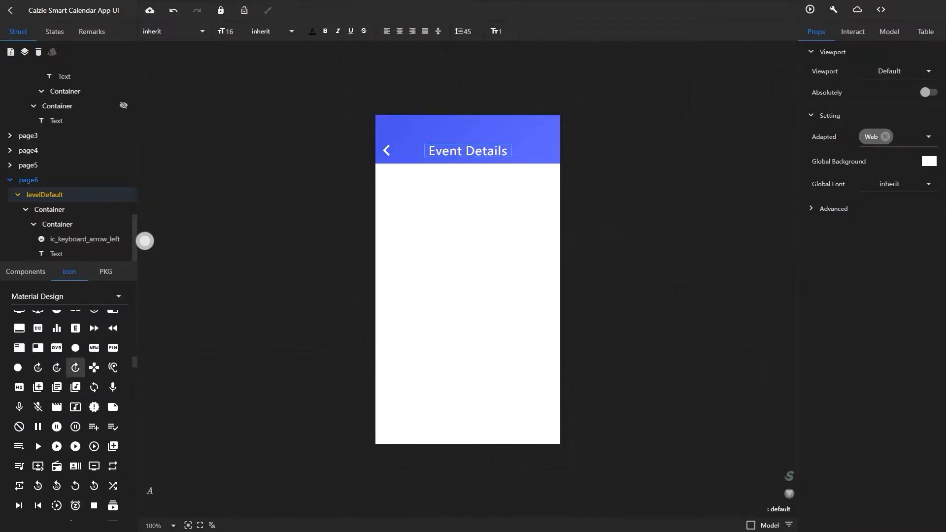
scroll(76, 429, "down", 6)
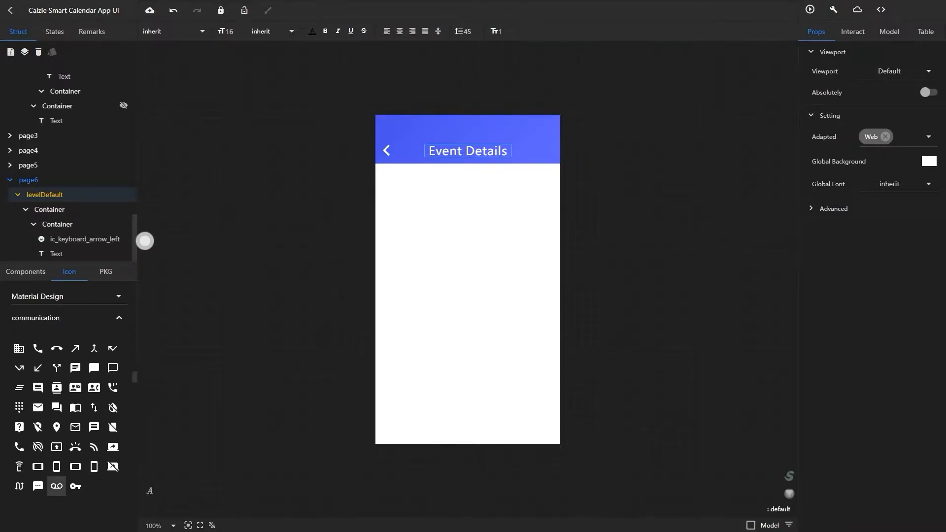
scroll(104, 444, "down", 4)
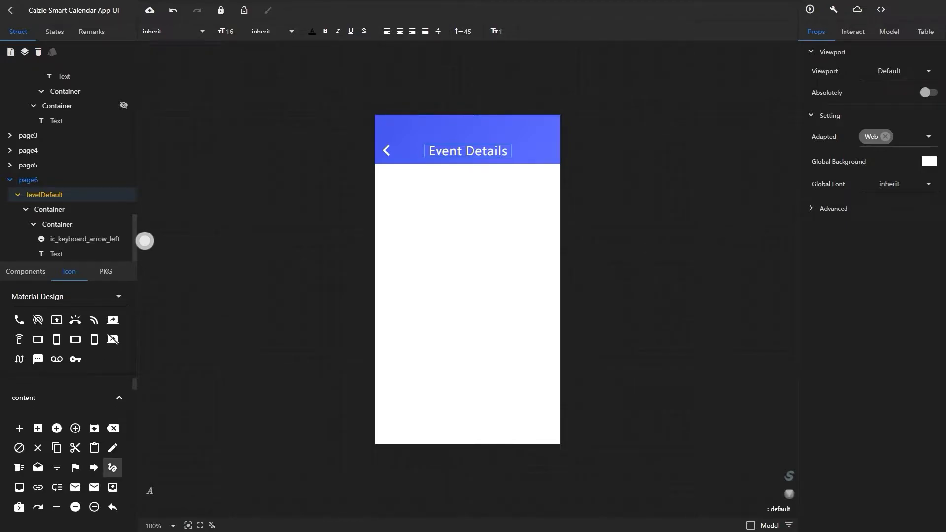
mouse_move(113, 448)
left_mouse_down()
mouse_move(589, 281)
mouse_move(524, 177)
mouse_move(541, 156)
left_mouse_up()
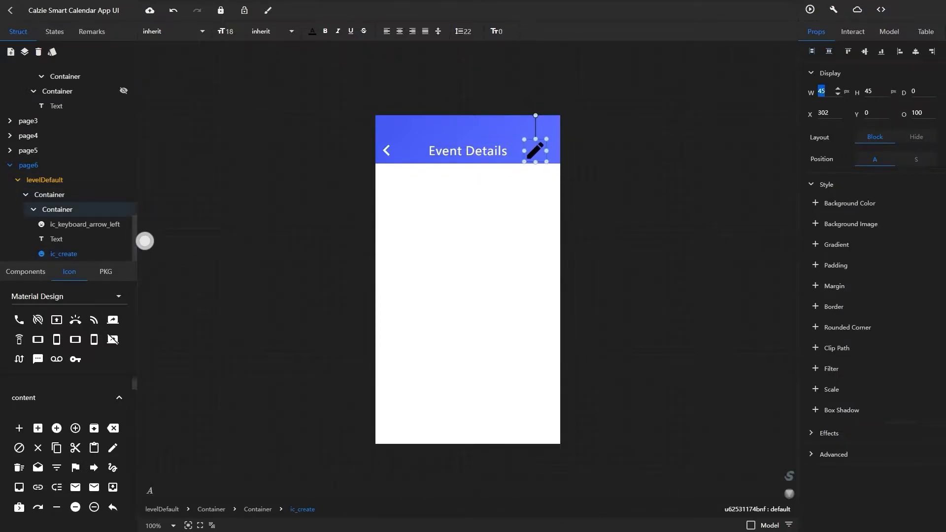
Resize the pencil icon to 35 by 35 and color it white
key("Tab")
type("35")
key("Return")
left_click(313, 31)
left_click(273, 173)
left_click(325, 222)
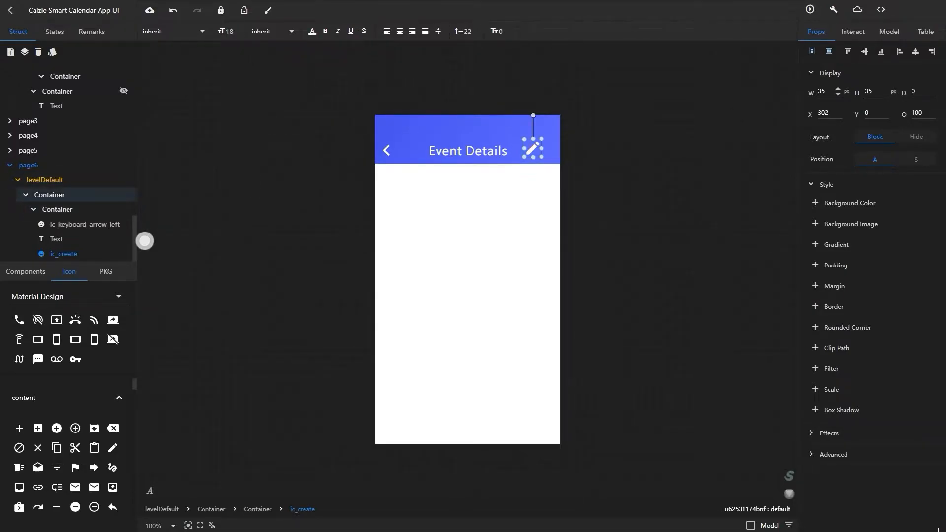
Resize the header's pencil icon to 30 wide by 32 high
type("30")
key("Tab")
type("30")
key("Return")
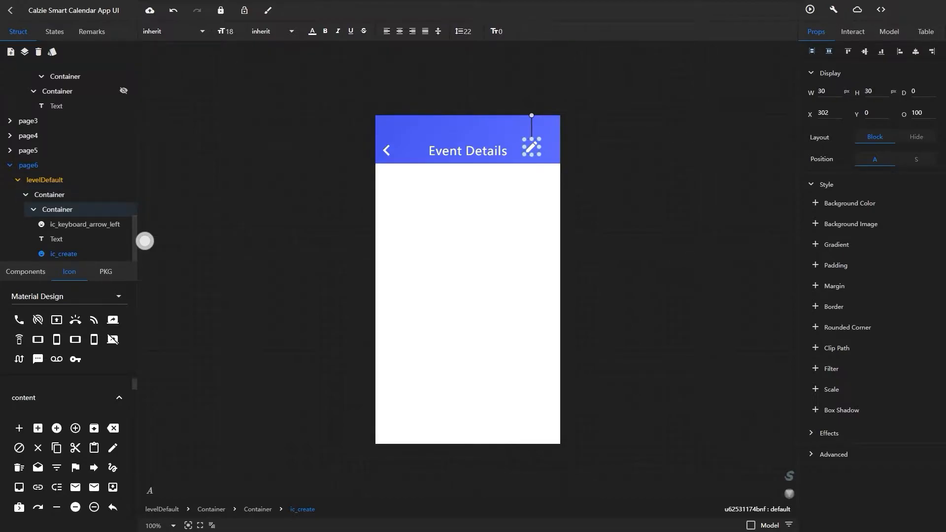
key("Up")
key("Up")
Center the pencil icon vertically in the header row and place it at about X 307, beside the title
left_click(915, 51)
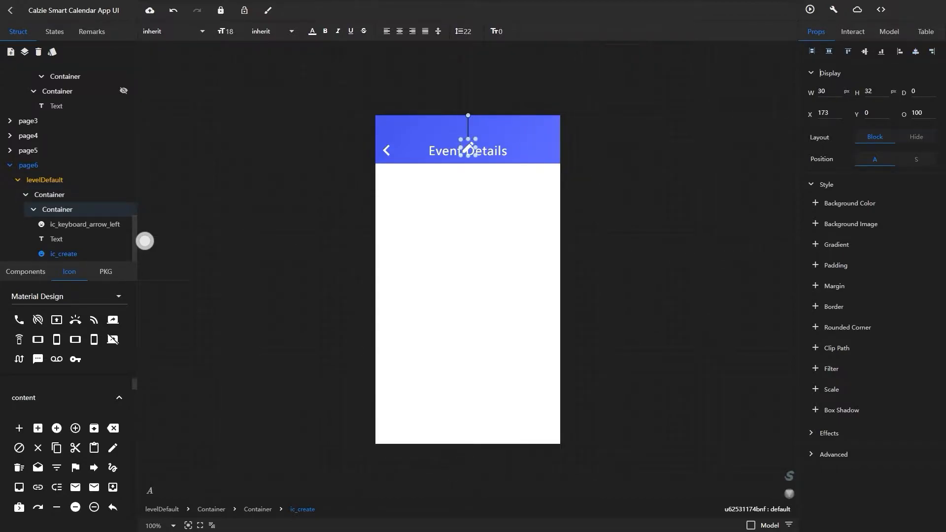
left_click(866, 52)
left_click(932, 51)
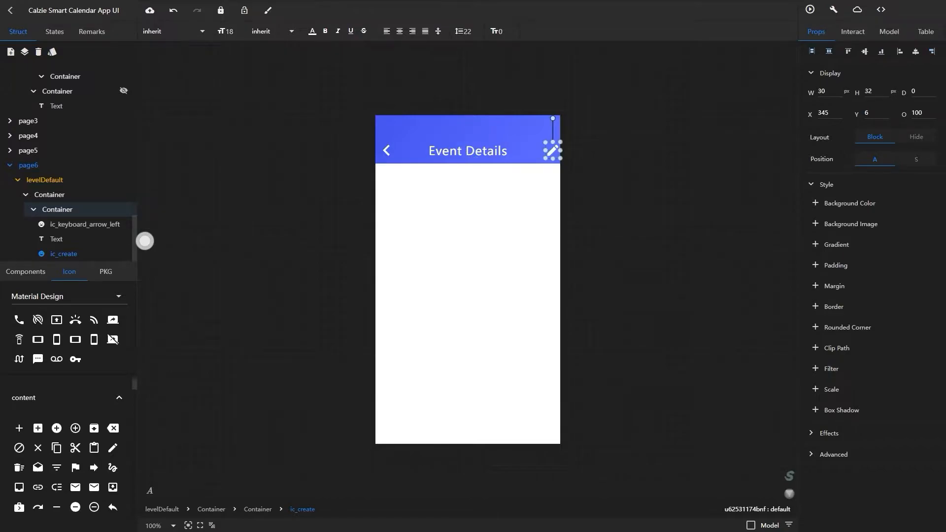
left_click_drag(553, 150, 534, 149)
left_click(865, 51)
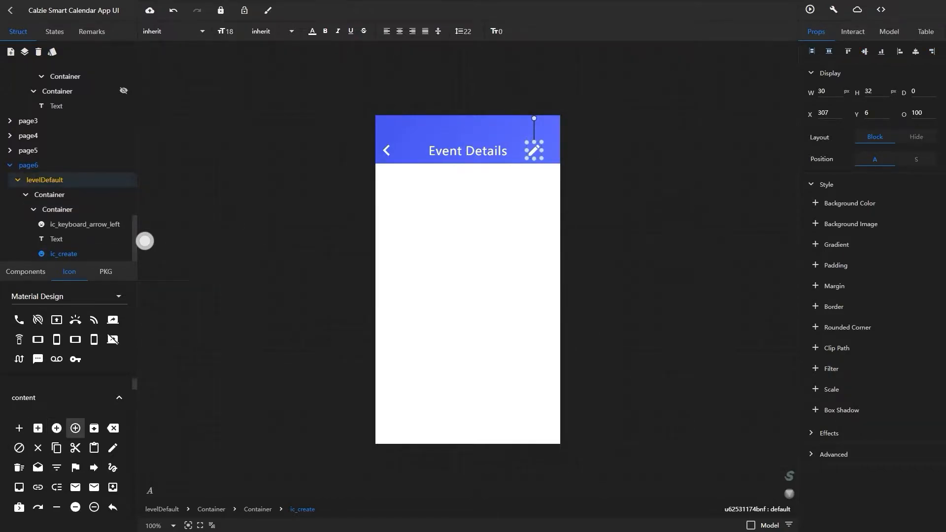
Add the ic_more_vert icon from the Material Design navigation set to the header container, beyond the pencil icon
scroll(75, 425, "down", 6)
scroll(67, 414, "down", 5)
scroll(94, 477, "down", 8)
scroll(94, 477, "down", 8)
left_click_drag(76, 460, 605, 262)
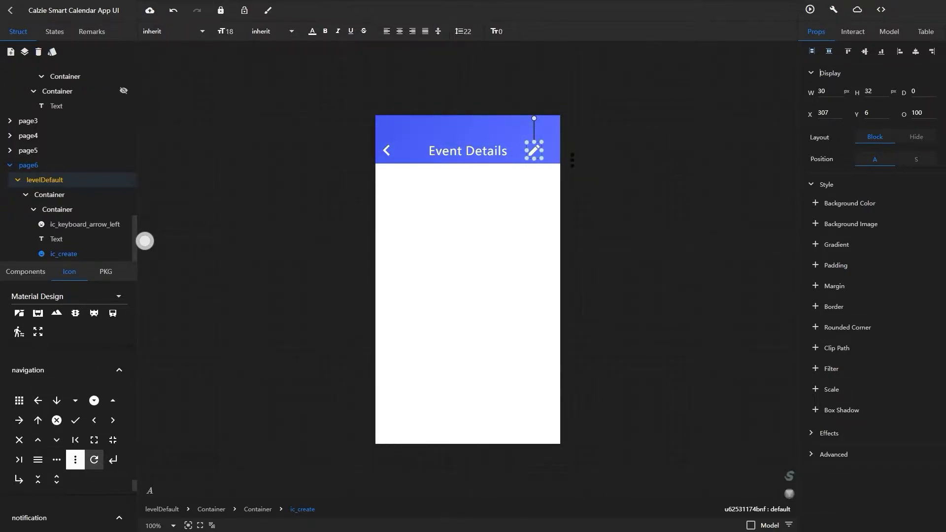
left_click_drag(562, 155, 562, 155)
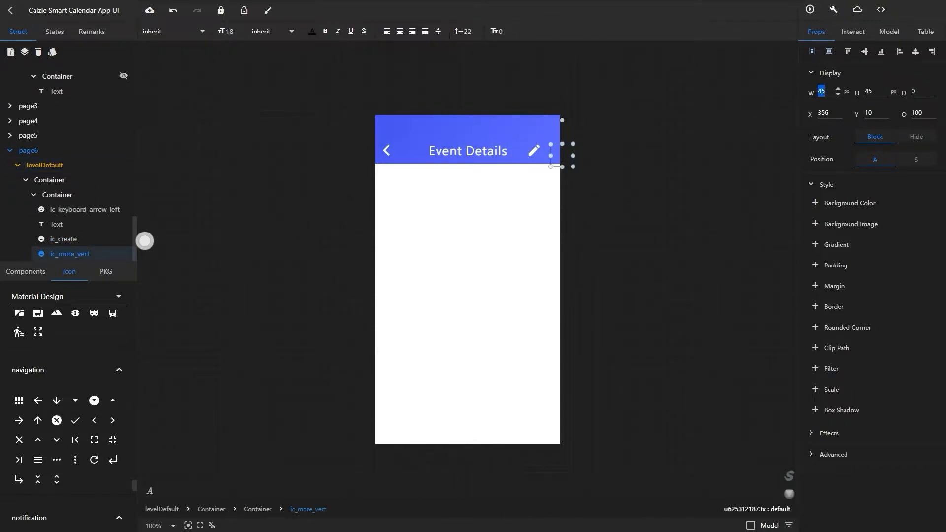
Set the three-dot icon's width to 30 and color it white
type("30")
key("Tab")
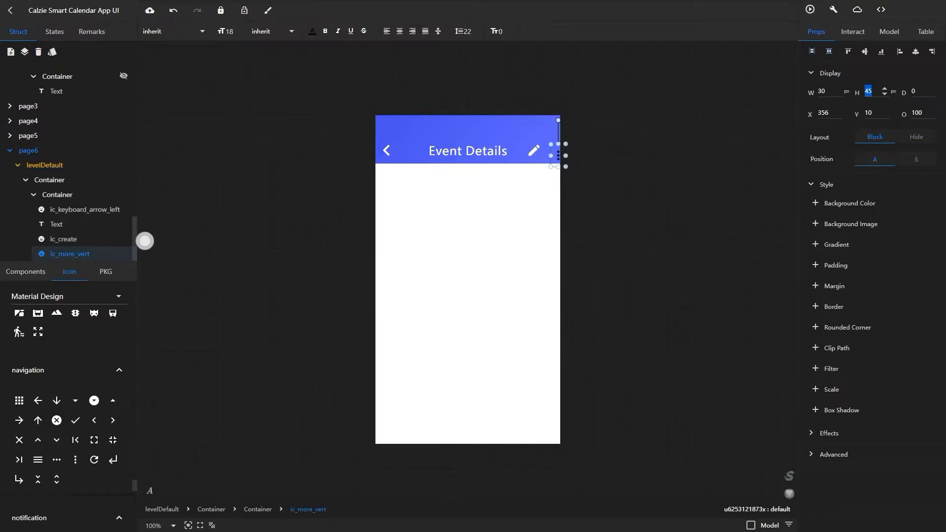
key("Return")
left_click(312, 32)
left_click(264, 174)
Align the three-dot icon with the header's right edge and place the pencil icon beside it at X 321, 24 wide
left_click_drag(558, 151, 540, 150)
key("Down")
left_click(933, 51)
key("Down")
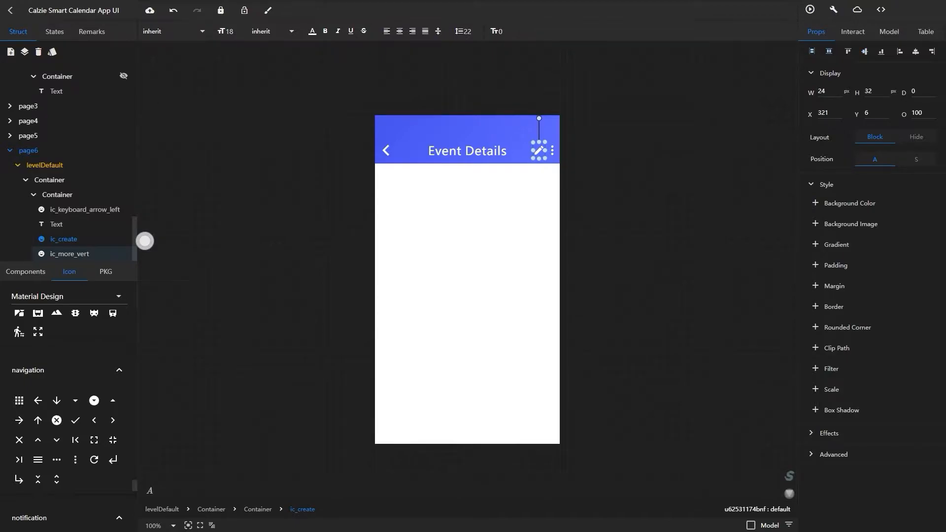
Give the pencil icon a touchstart interaction with a router action targeting page3
left_click(145, 241)
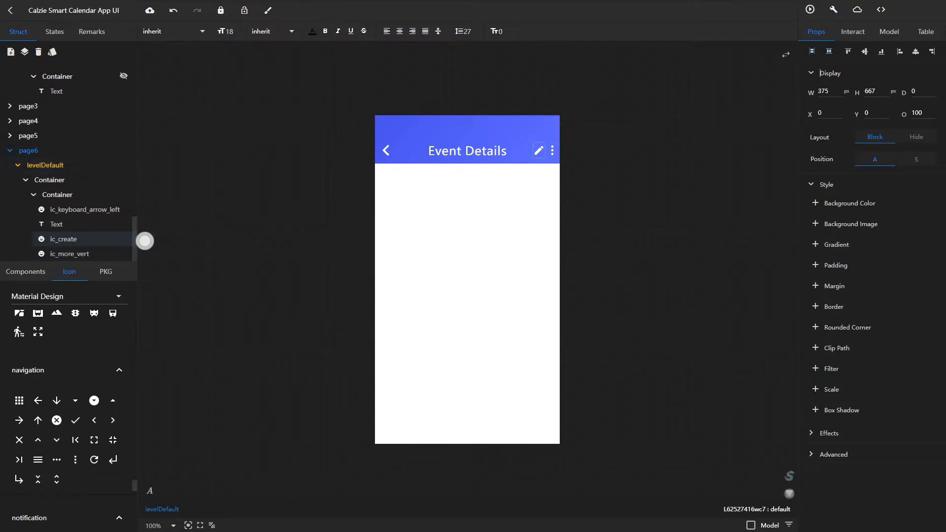
left_click(144, 241)
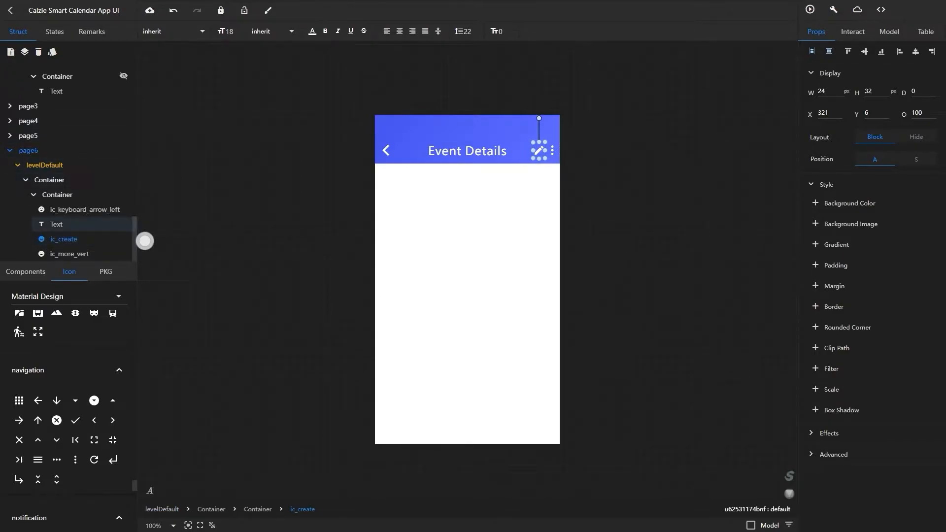
left_click(853, 31)
left_click(872, 67)
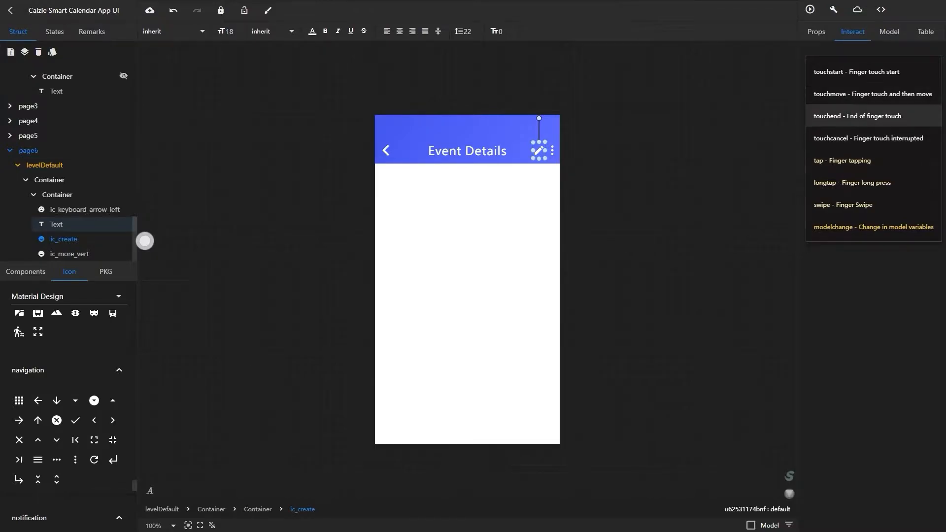
left_click(872, 72)
left_click(867, 118)
left_click(785, 146)
left_click(920, 119)
left_click(895, 161)
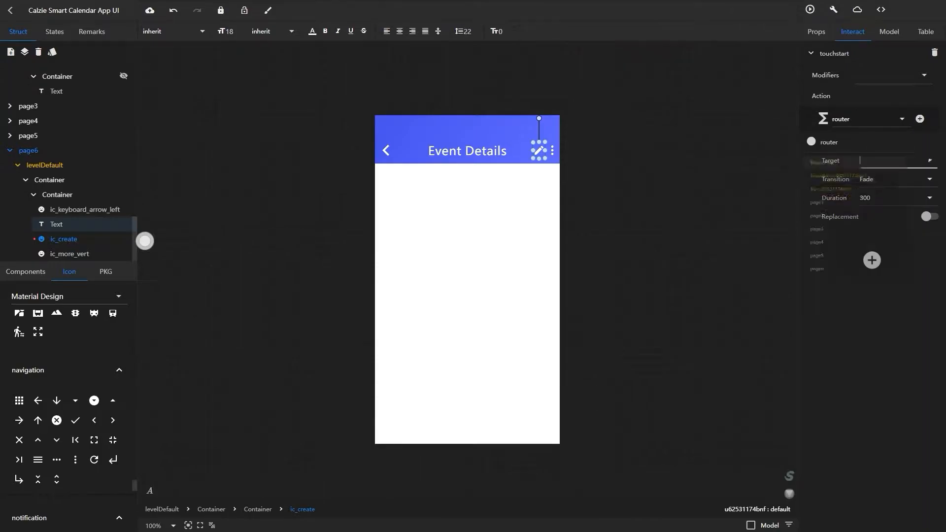
left_click(871, 255)
Check the page5 screen and reselect the pencil icon on page6
left_click(28, 121)
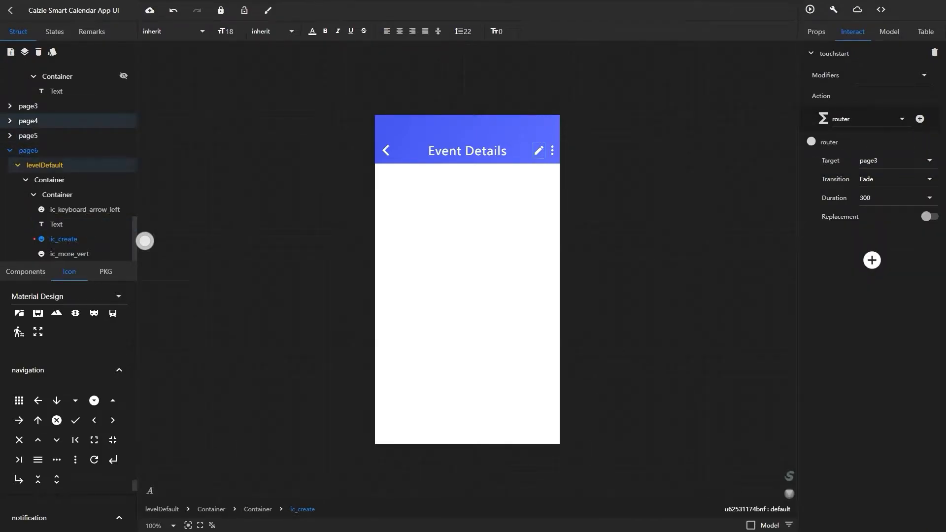
left_click(28, 136)
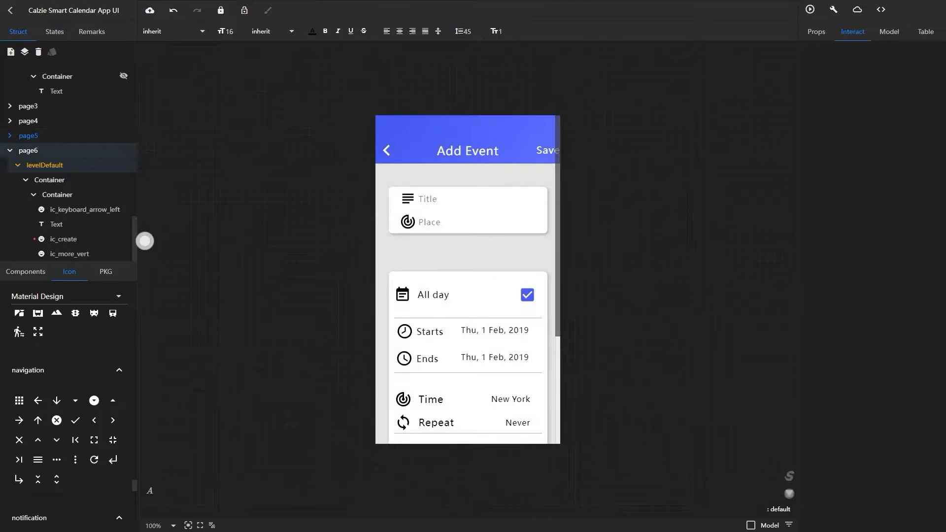
left_click(28, 150)
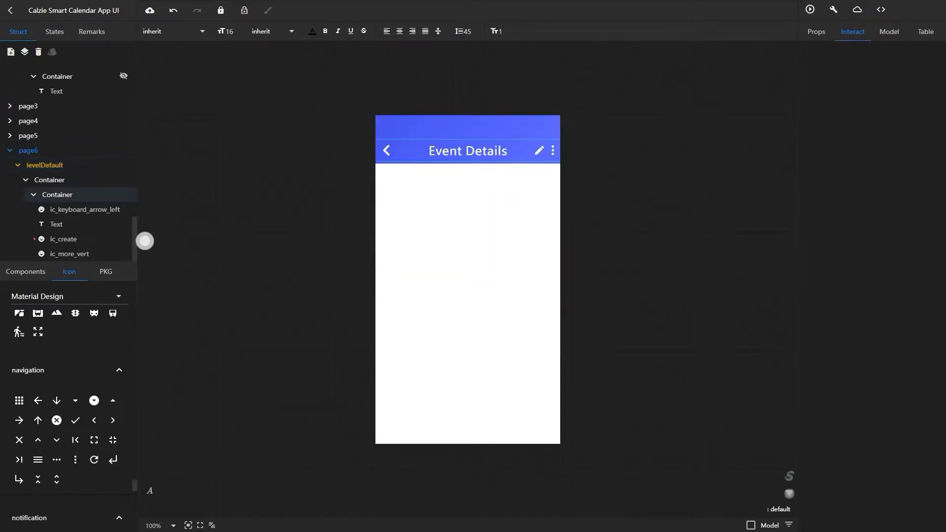
left_click(144, 241)
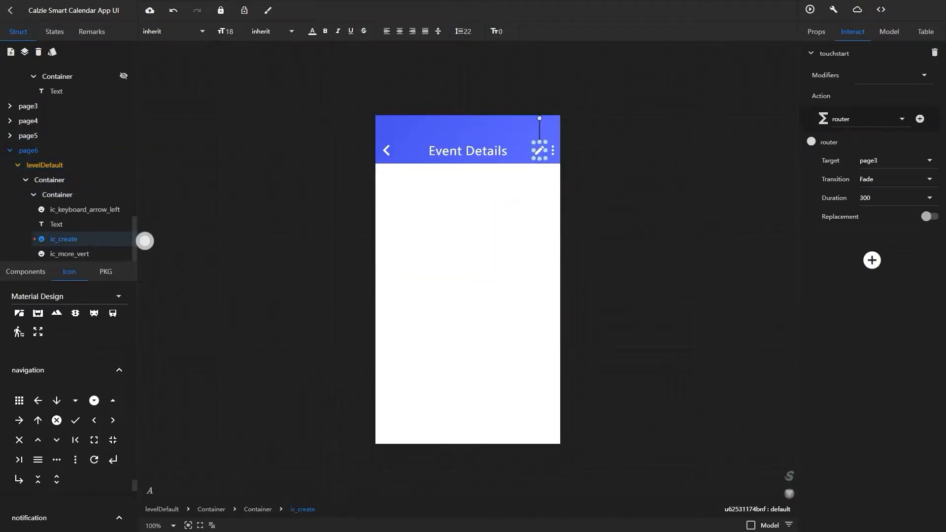
Set the transition of the pencil icon's router action to Slide, keeping page3 as target
left_click(900, 160)
left_click(894, 253)
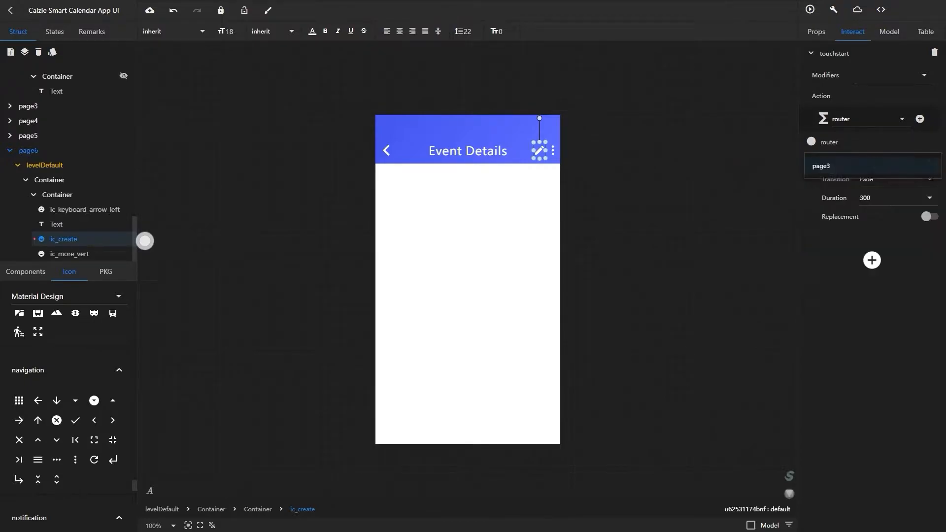
left_click(895, 180)
left_click(876, 184)
Give the three-dot icon a touchstart interaction with a Toggle State action
left_click_drag(680, 247, 671, 265)
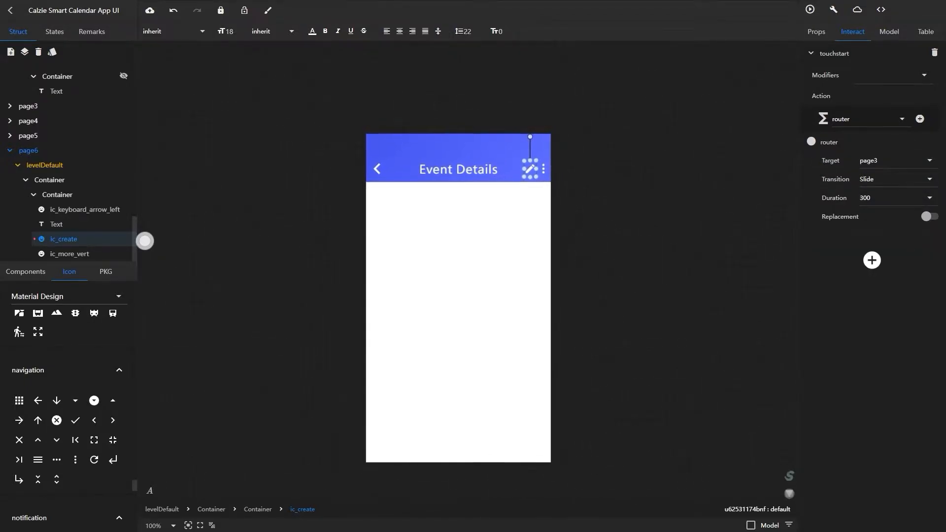
left_click(543, 169)
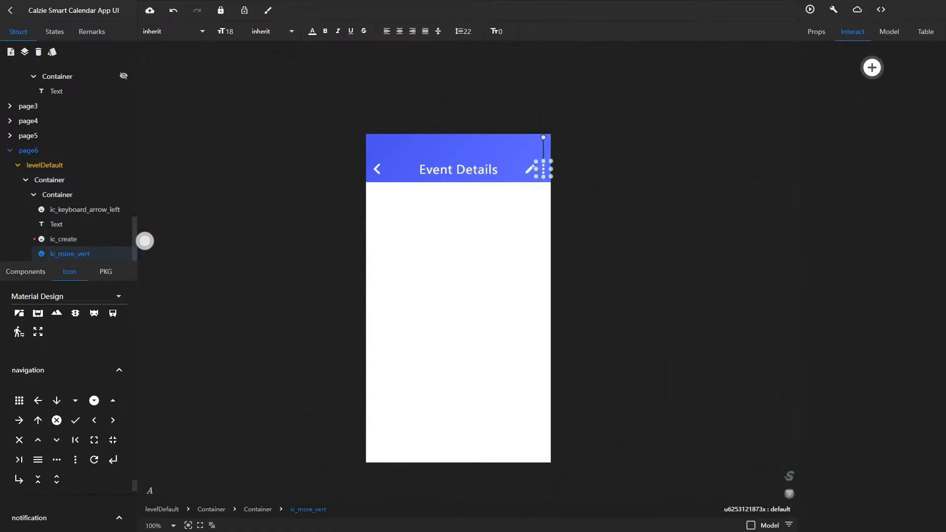
left_click(872, 67)
scroll(74, 131, "up", 11)
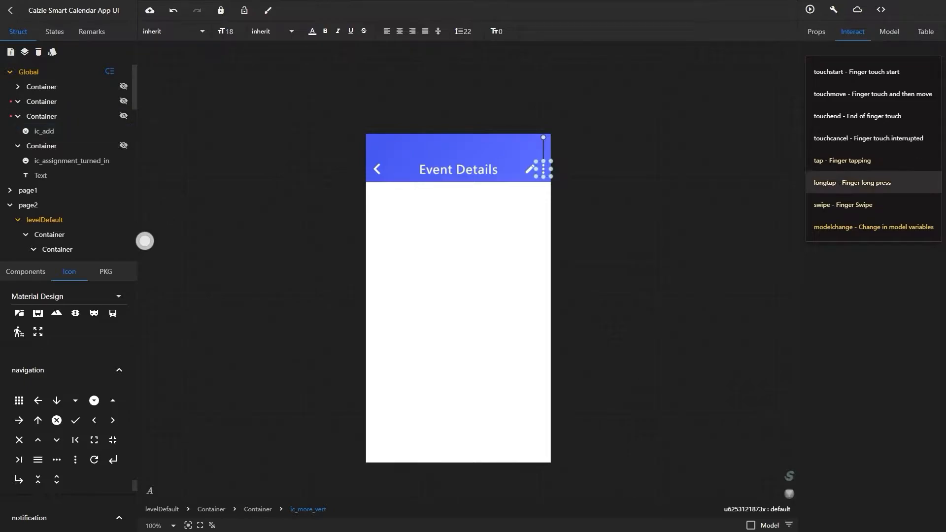
left_click(872, 176)
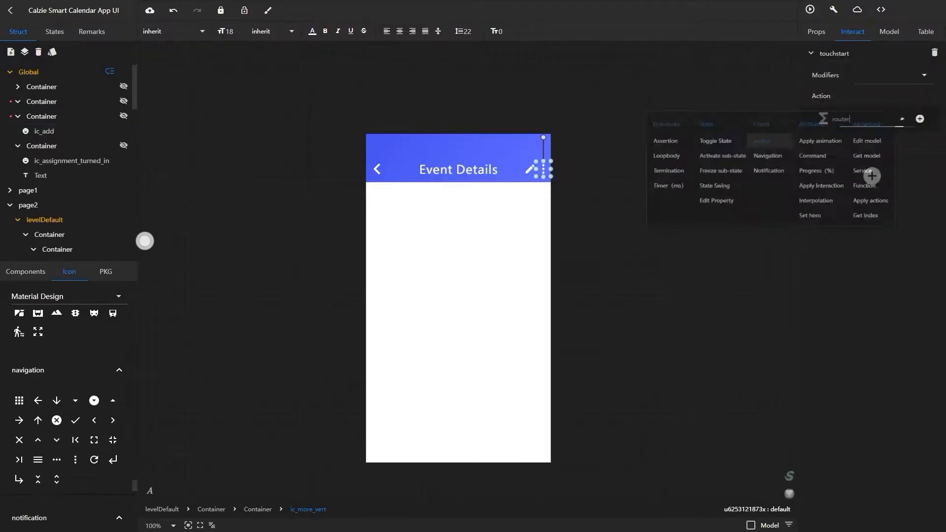
left_click(728, 146)
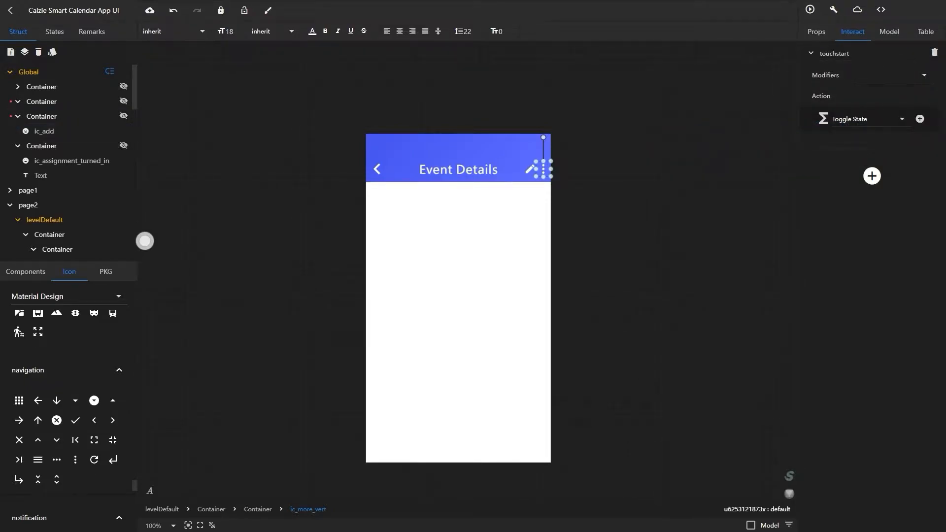
left_click(920, 119)
Target the first Global container in the three-dot icon's Toggle State action and set its state to default
left_click(893, 160)
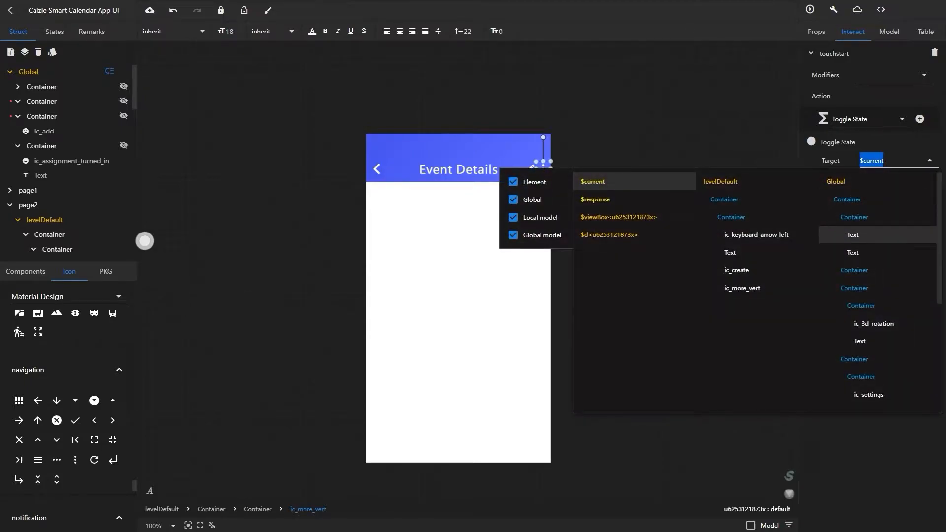
left_click(848, 199)
left_click(893, 179)
left_click(880, 184)
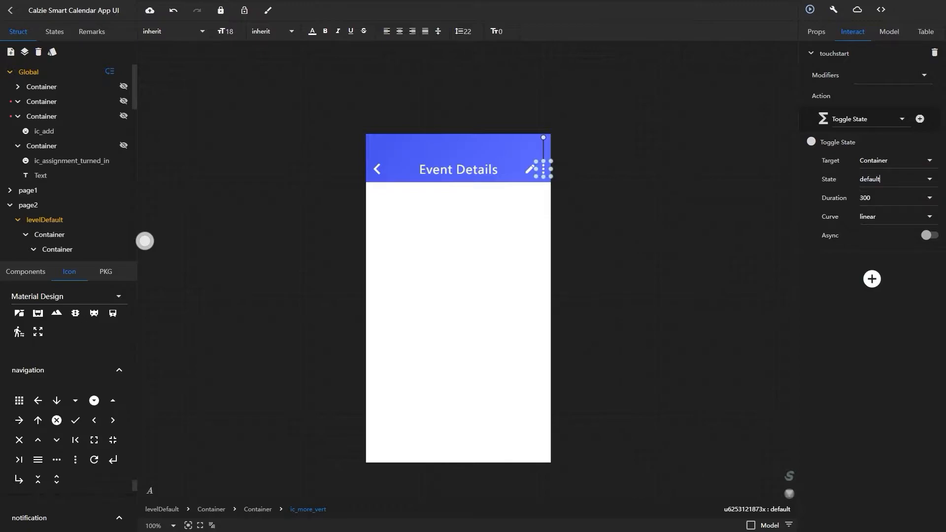
Preview page6, test the header's back arrow, and return to the editor
left_click(810, 9)
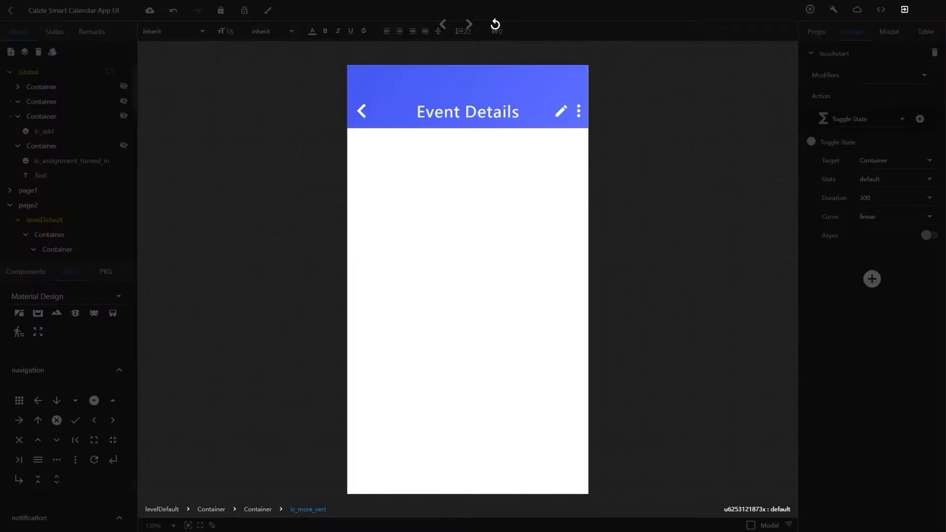
left_click(362, 111)
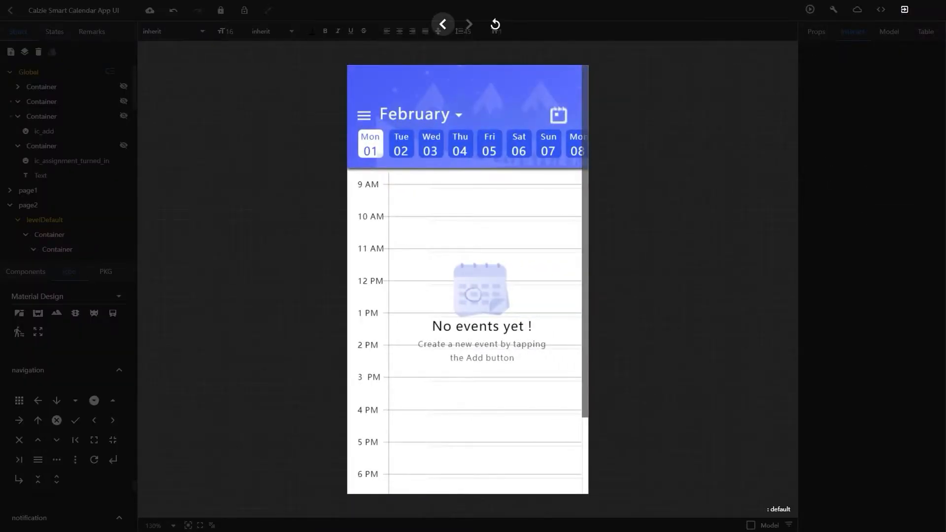
left_click(443, 24)
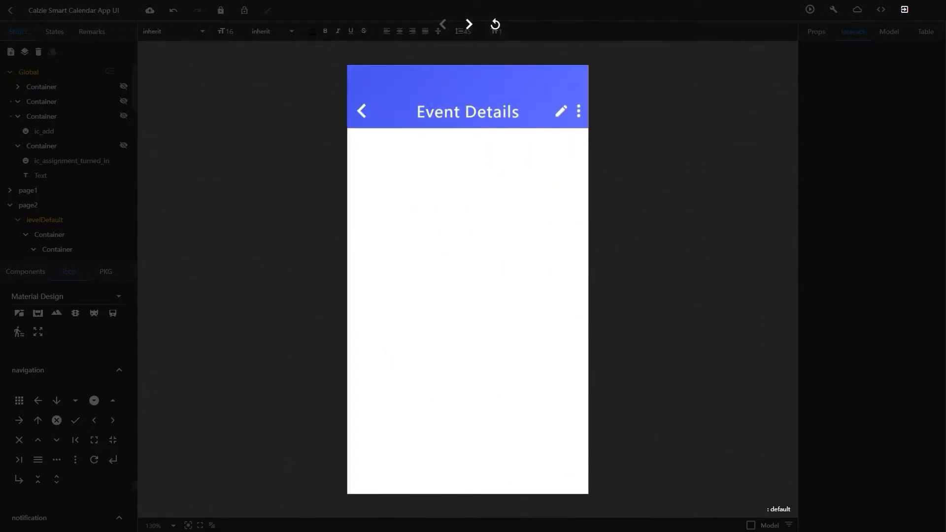
key("Escape")
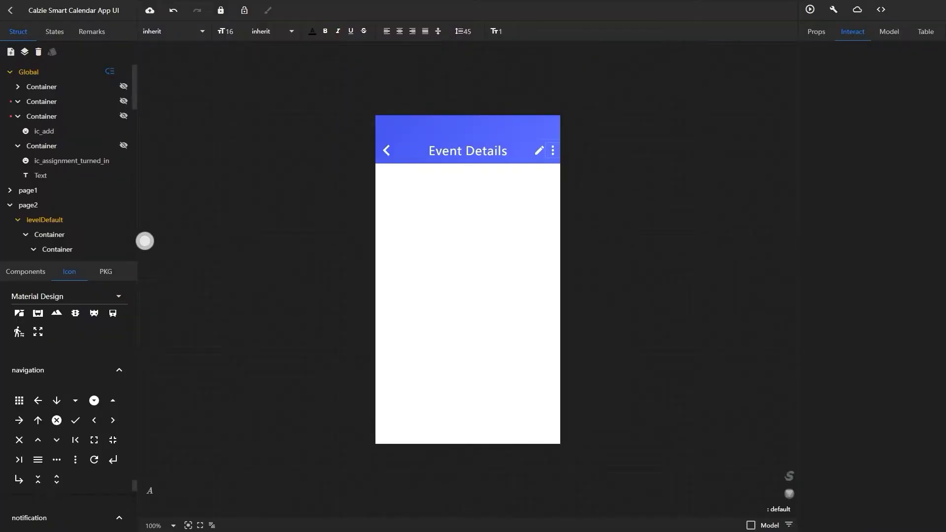
Change the target of the pencil icon's router action to page5
left_click(540, 150)
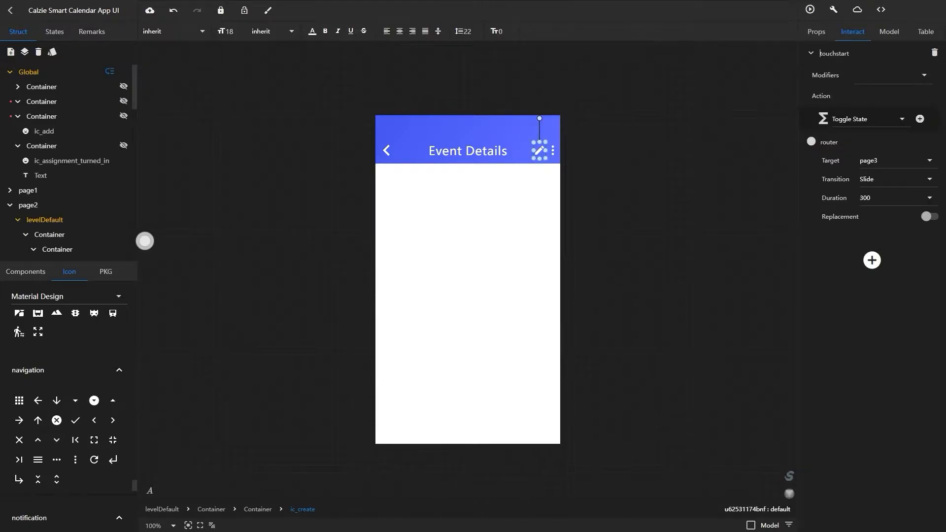
left_click(877, 161)
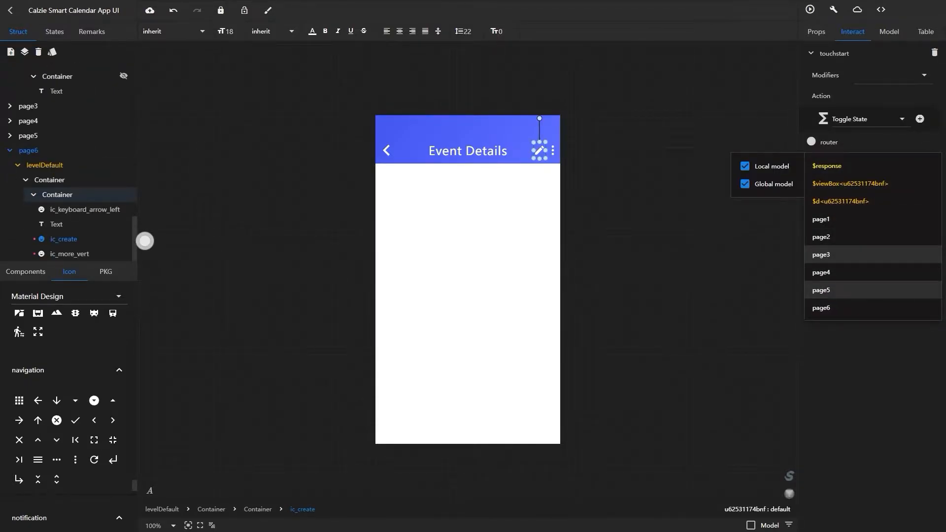
left_click(821, 290)
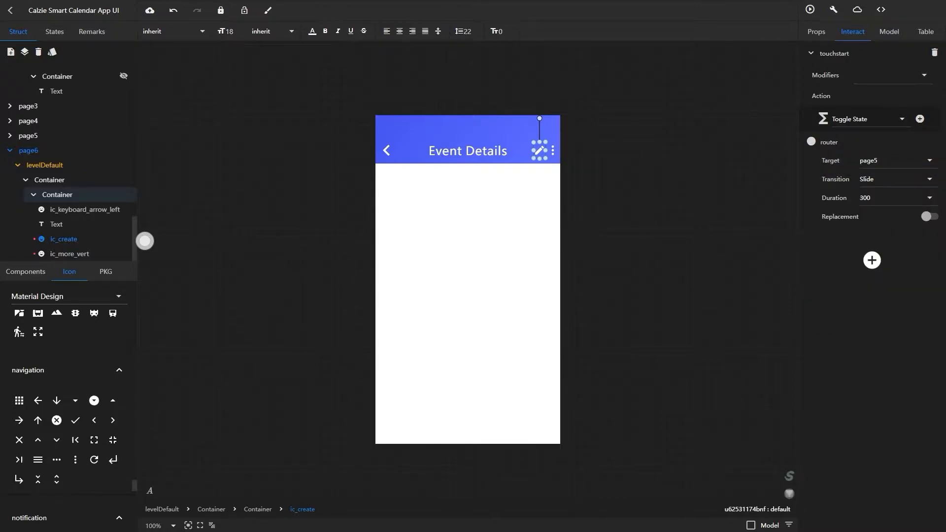
Set the state in the three-dot icon's Toggle State action to State-1
left_click(69, 254)
left_click(892, 179)
left_click(875, 194)
Preview page6, test the pencil icon's page link and the three-dot icon's side menu, and close the preview
left_click(810, 9)
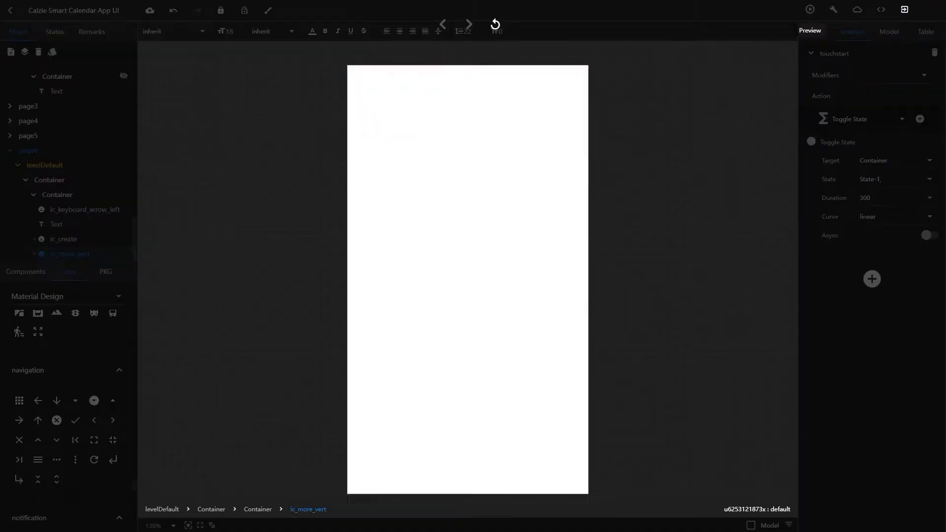
left_click(562, 111)
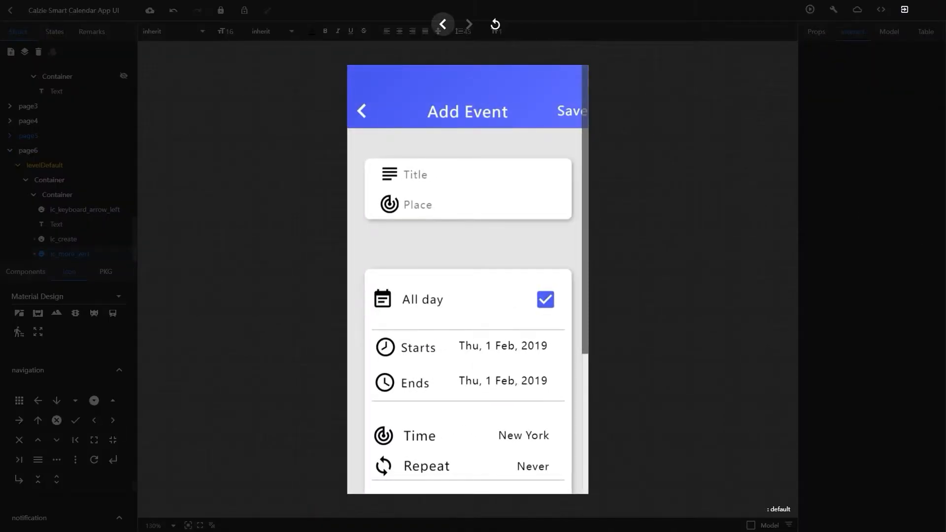
left_click(442, 23)
left_click(443, 24)
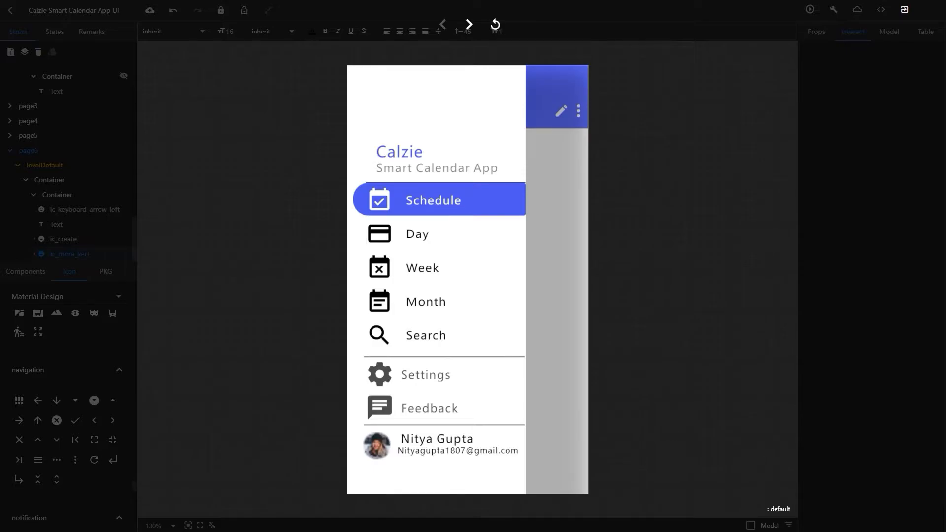
left_click(905, 10)
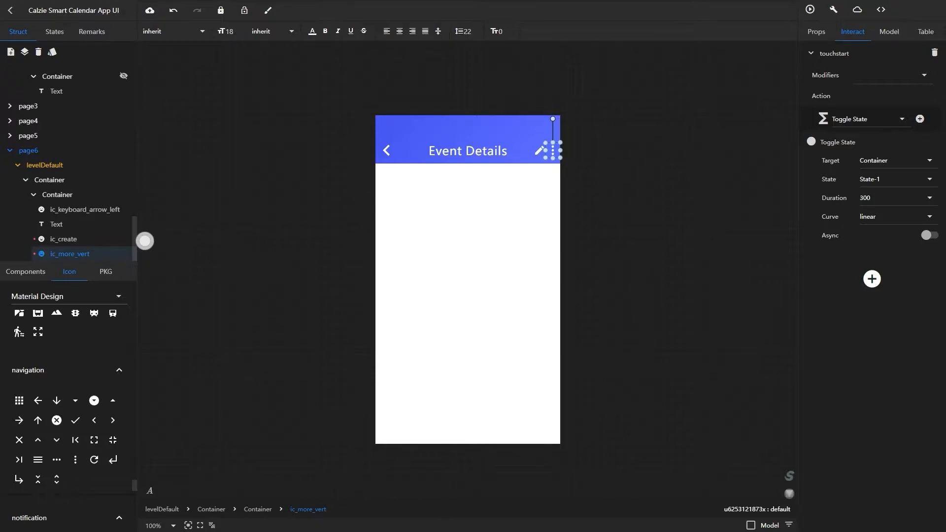
Add a second Toggle State action to the three-dot icon, targeting a global Container with state-01, and preview the page briefly
left_click(920, 119)
left_click(897, 273)
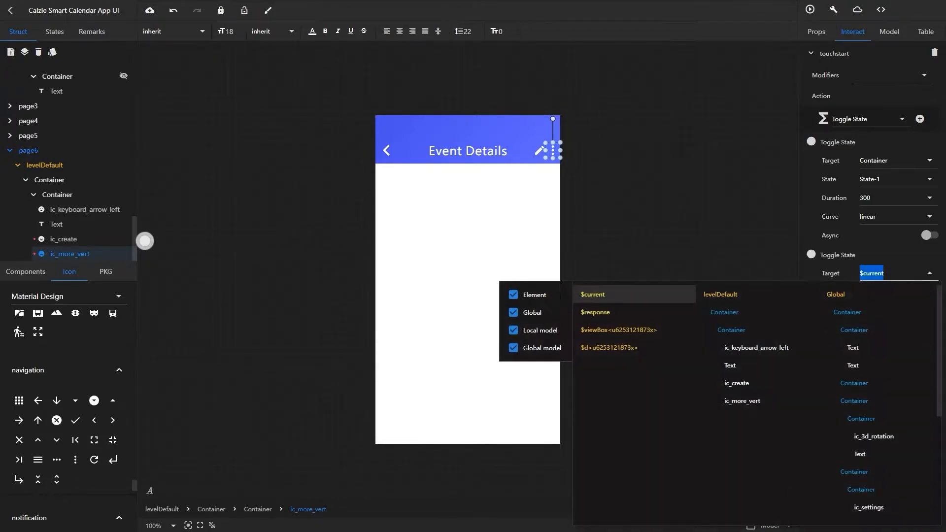
scroll(877, 436, "down", 2)
scroll(877, 436, "down", 2)
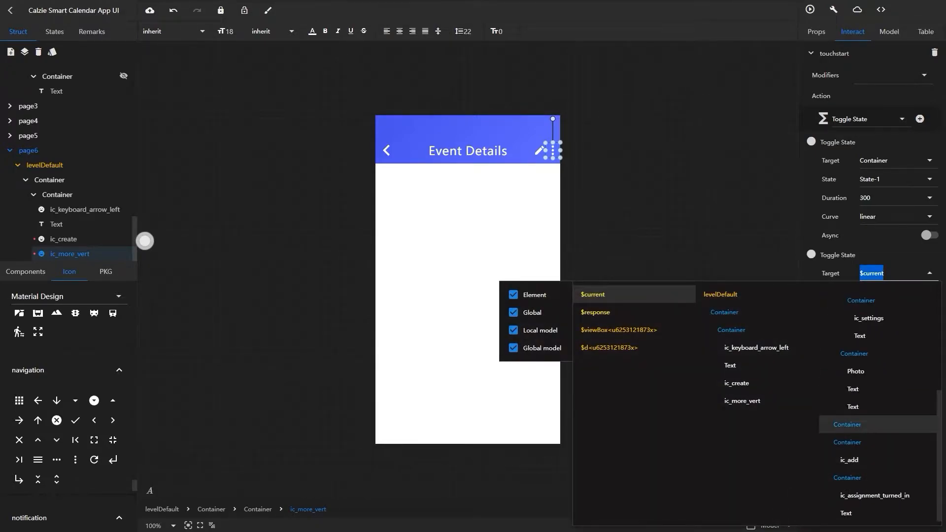
left_click(850, 483)
left_click(895, 292)
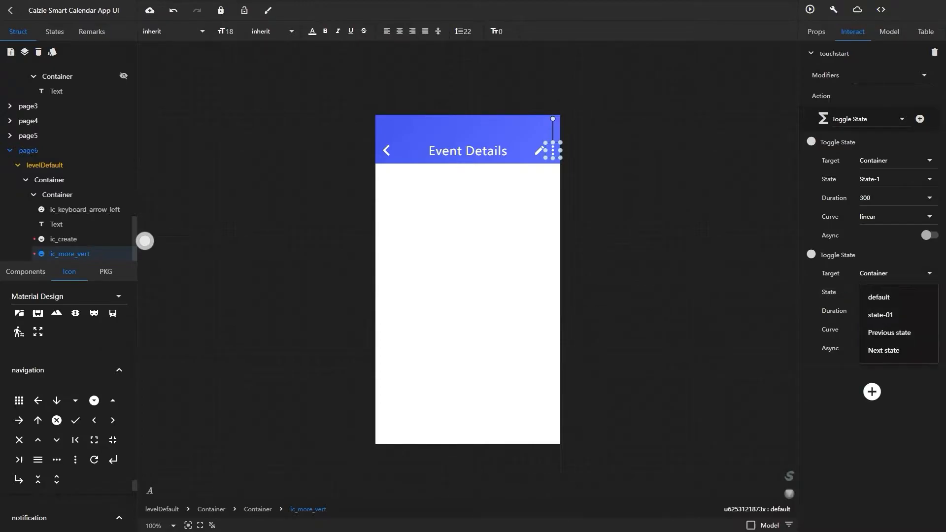
left_click(875, 313)
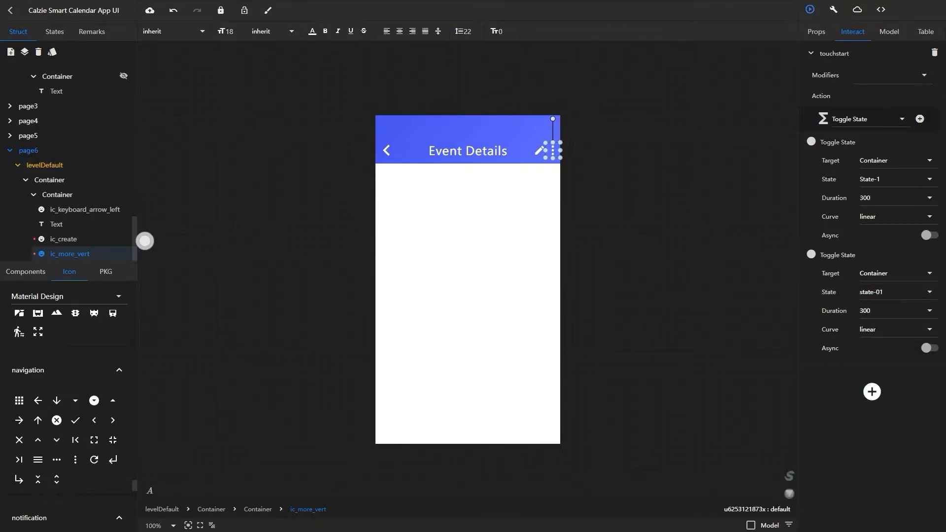
left_click(811, 9)
left_click(905, 9)
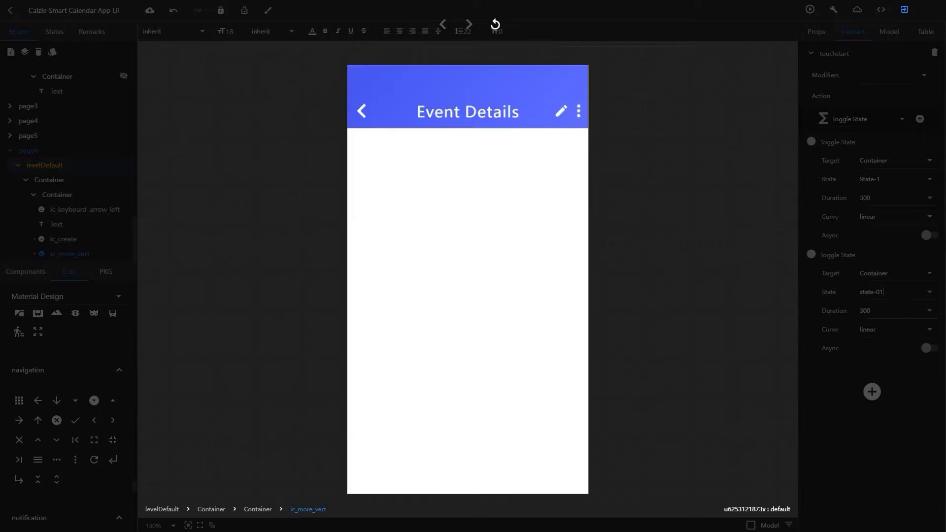
Change the state of the three-dot icon's second Toggle State action to default and preview page6
left_click(895, 292)
left_click(875, 294)
left_click(810, 9)
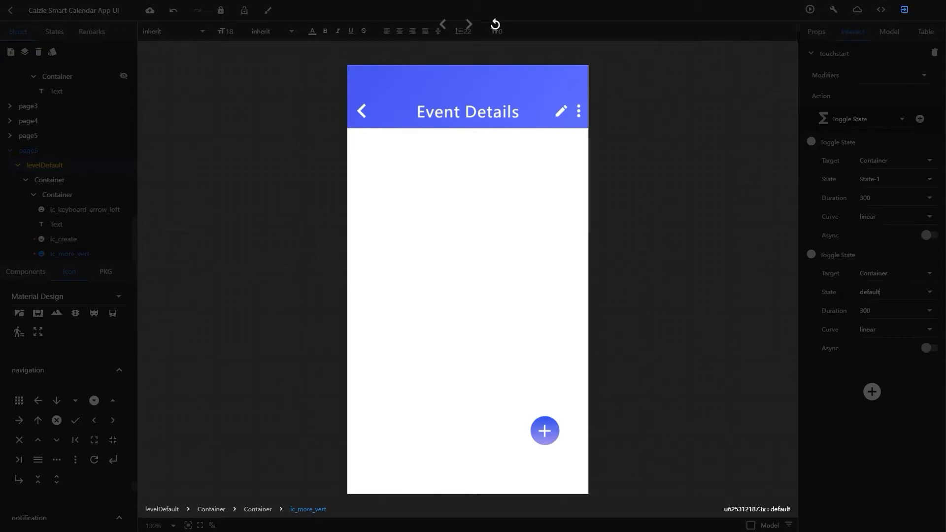
left_click(905, 9)
Add a fourth Toggle State action to the second global Container's touchstart event, with a Container as target and state-01 as state
scroll(94, 178, "up", 13)
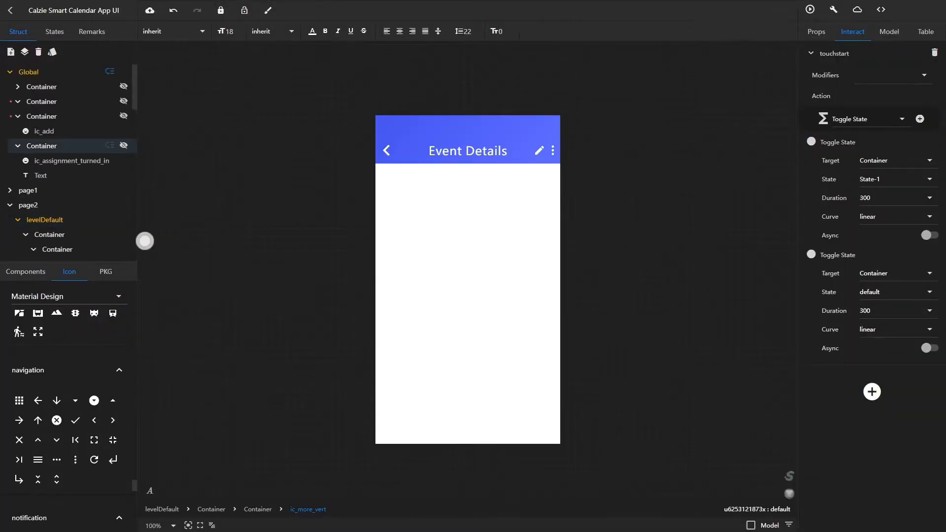
left_click(42, 116)
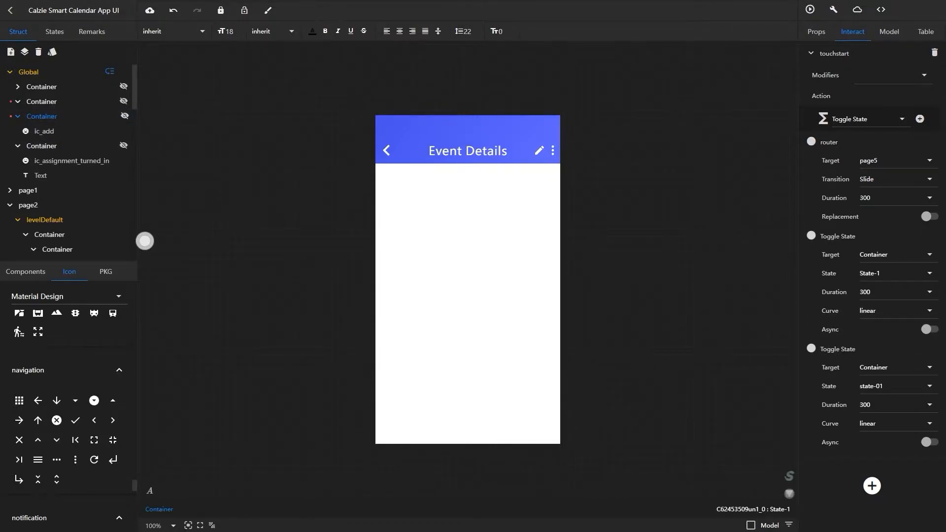
left_click(871, 119)
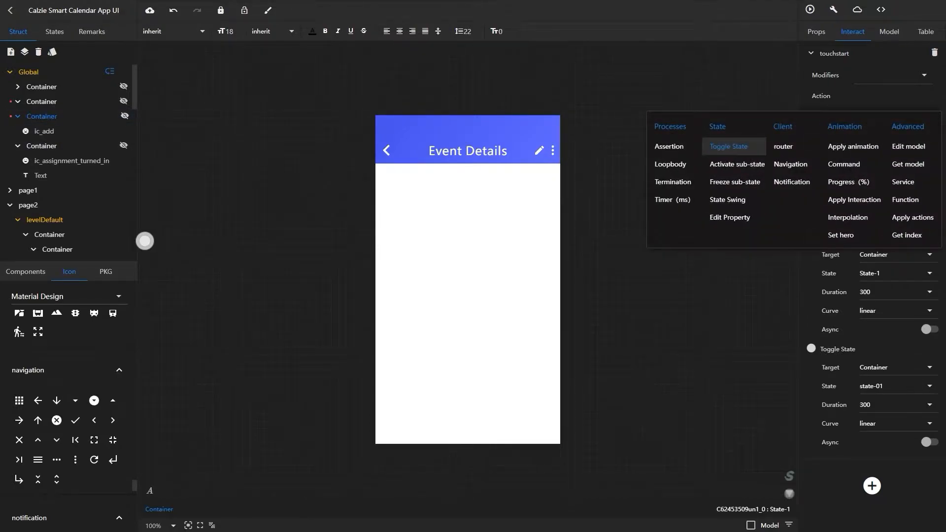
left_click(42, 101)
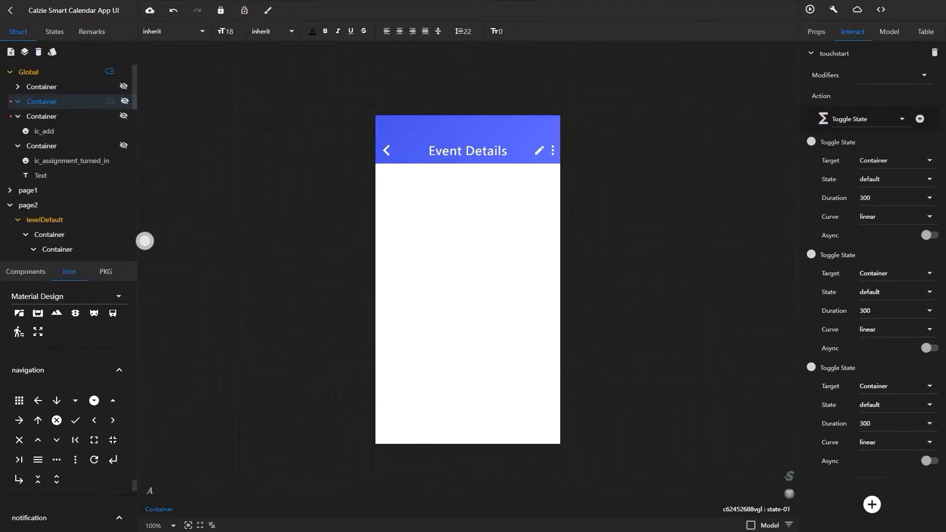
left_click(920, 119)
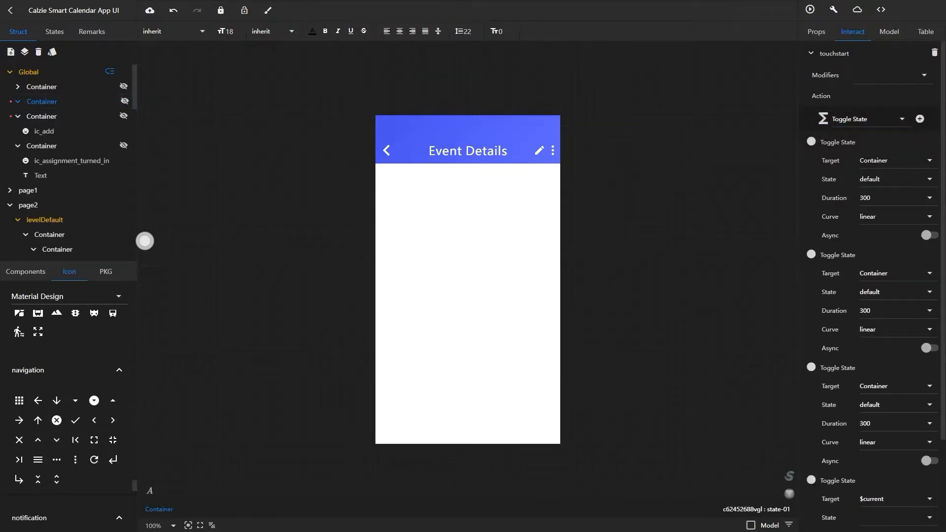
scroll(872, 276, "down", 3)
left_click(898, 387)
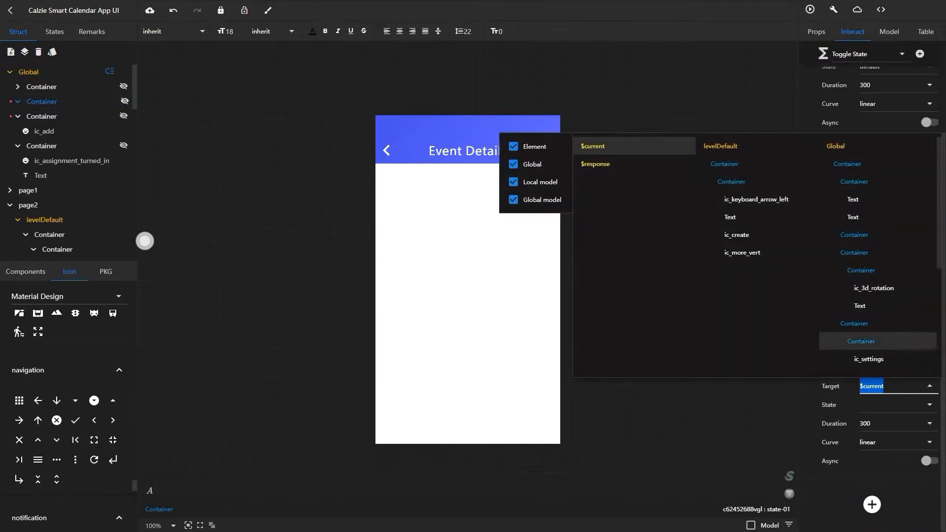
scroll(877, 325, "down", 4)
left_click(851, 276)
left_click(898, 405)
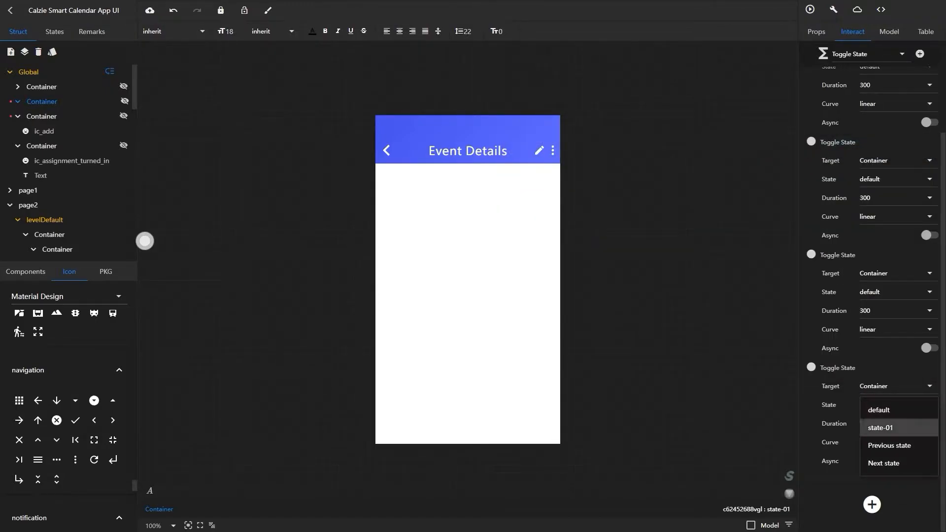
left_click(880, 428)
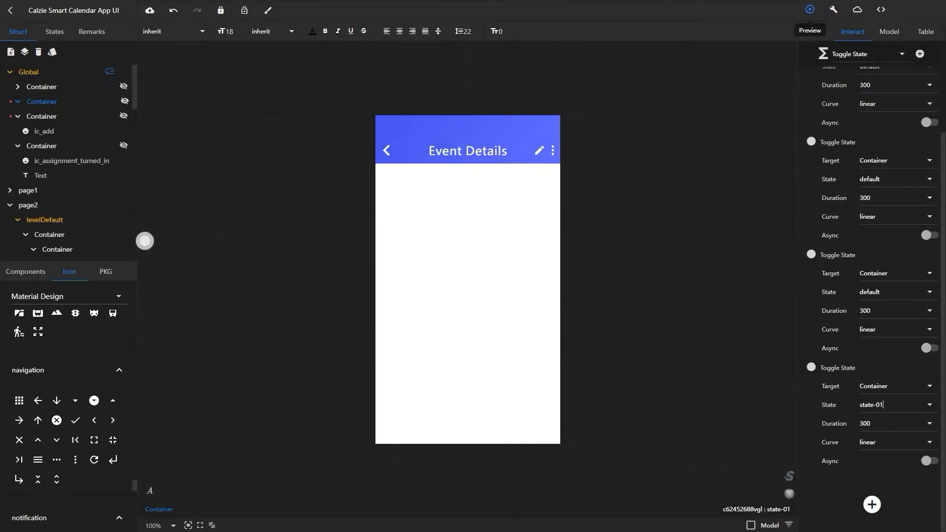
Preview page6, test the side menu and the round plus button, go back one page and close the preview
left_click(810, 10)
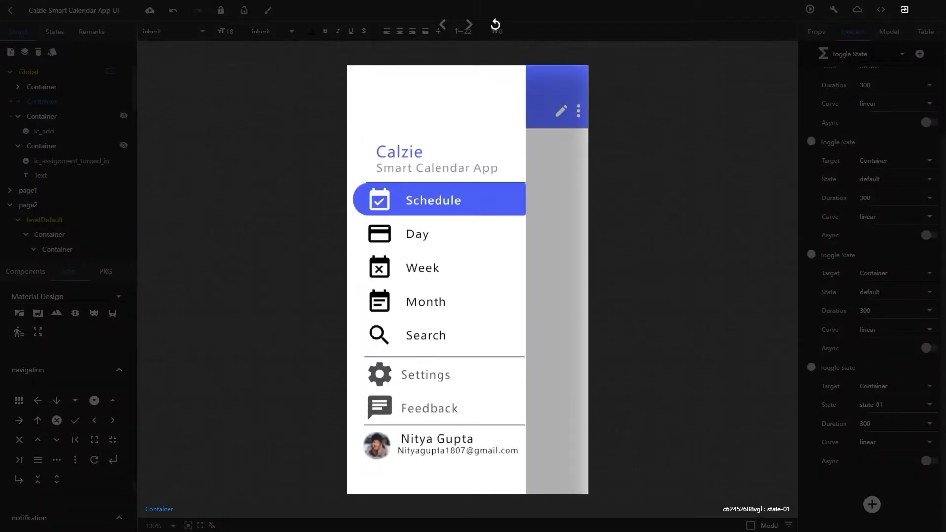
left_click(544, 431)
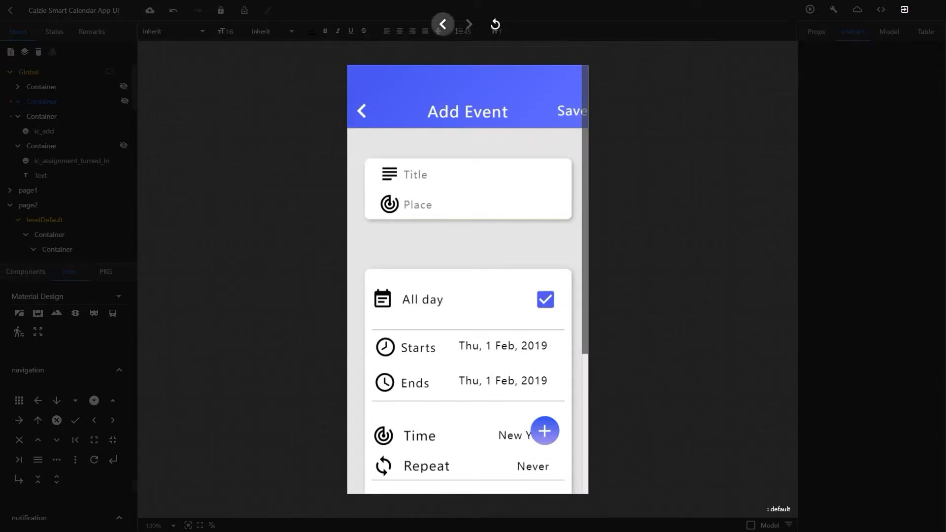
left_click(442, 25)
key("Escape")
Review the touchstart actions of the pencil icon, the three-dot icon and the global Container that holds ic_add
left_click(540, 151)
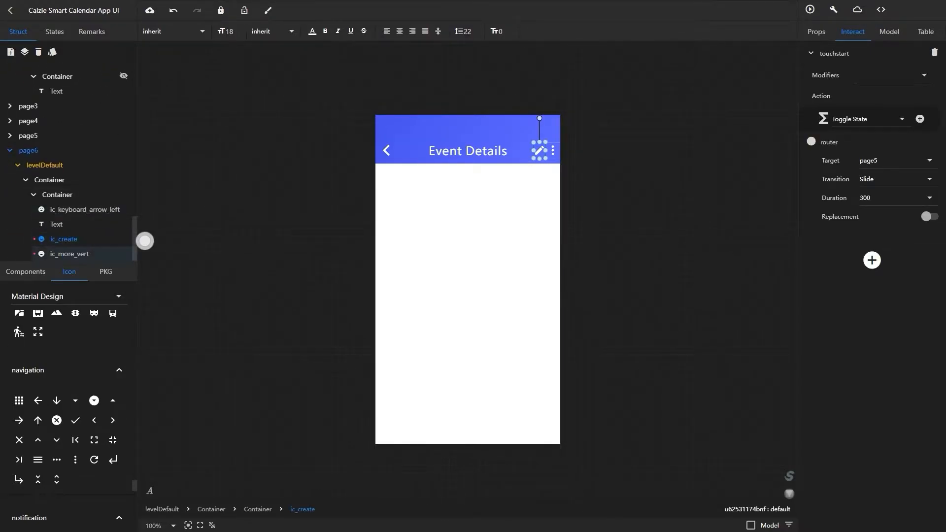
left_click(70, 254)
scroll(145, 241, "up", 4)
scroll(125, 149, "up", 9)
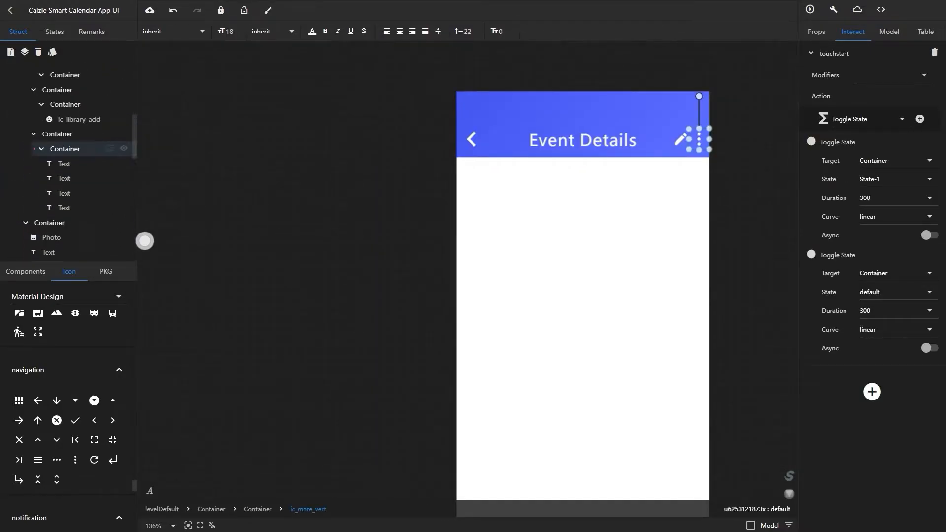
scroll(145, 241, "down", 3)
scroll(74, 163, "up", 10)
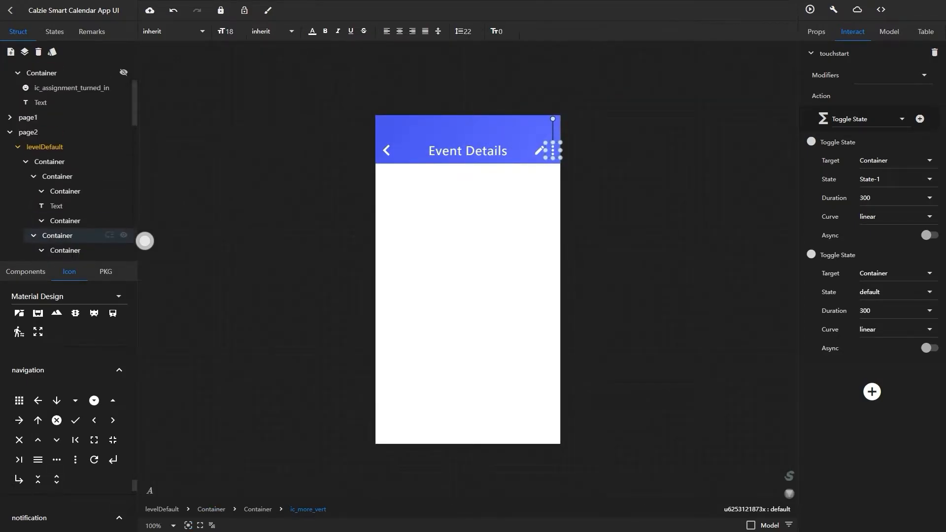
left_click(41, 116)
Configure a fifth Toggle State action on the second global Container, targeting the Container that holds ic_assignment_turned_in, with State-1
left_click(41, 101)
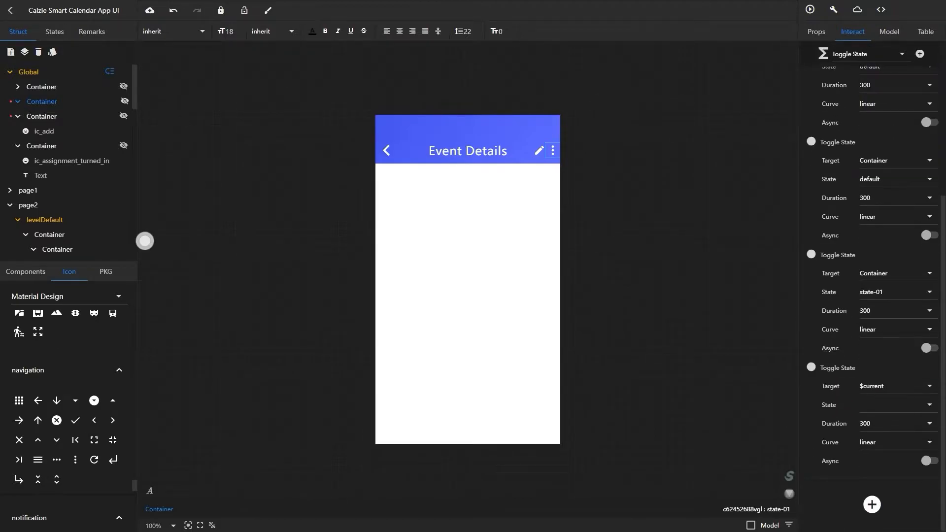
left_click(899, 387)
scroll(878, 316, "down", 4)
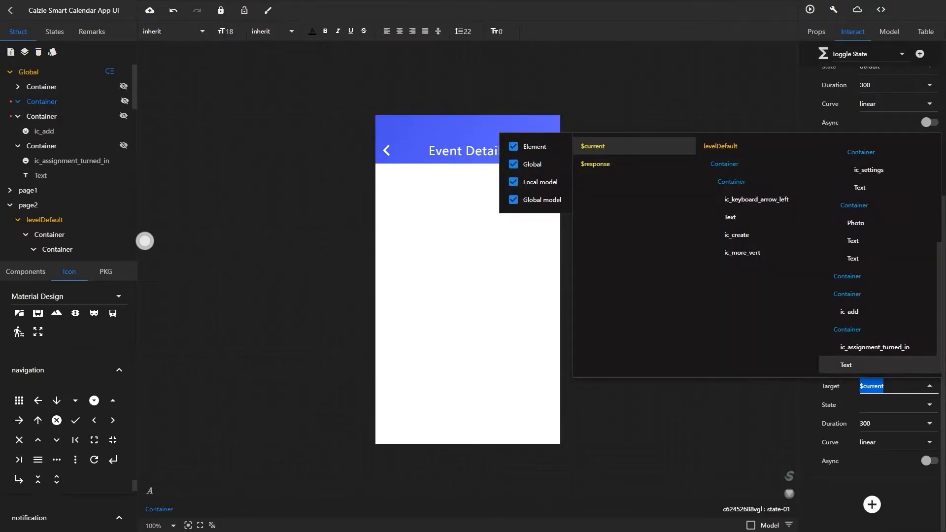
left_click(848, 330)
left_click(899, 405)
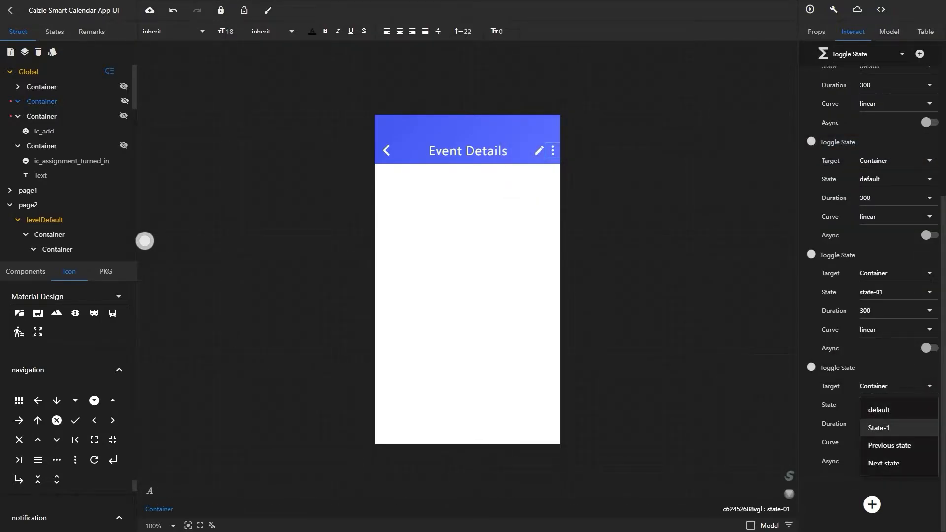
key("Return")
Preview page6, open the side menu with the three-dot icon, dismiss it and close the preview
left_click(810, 9)
left_click(579, 111)
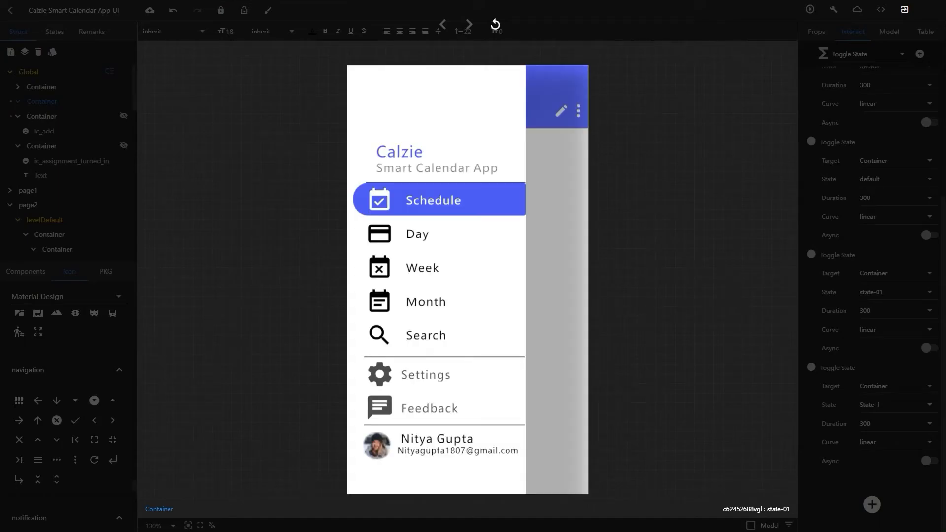
left_click(557, 296)
left_click(905, 9)
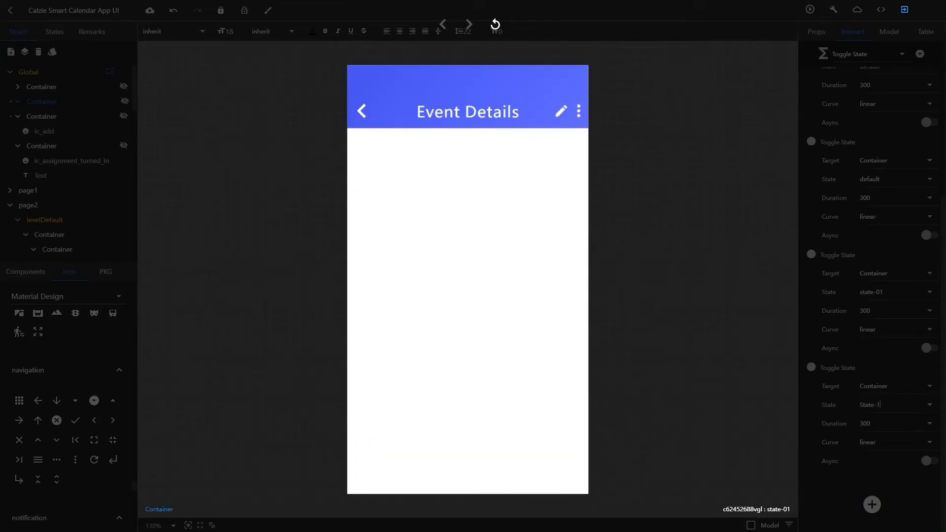
Change the state of the second global Container's last Toggle State action to default, then preview the side menu and plus button
left_click(895, 405)
left_click(880, 409)
left_click(811, 9)
left_click(579, 111)
left_click(557, 296)
left_click(544, 431)
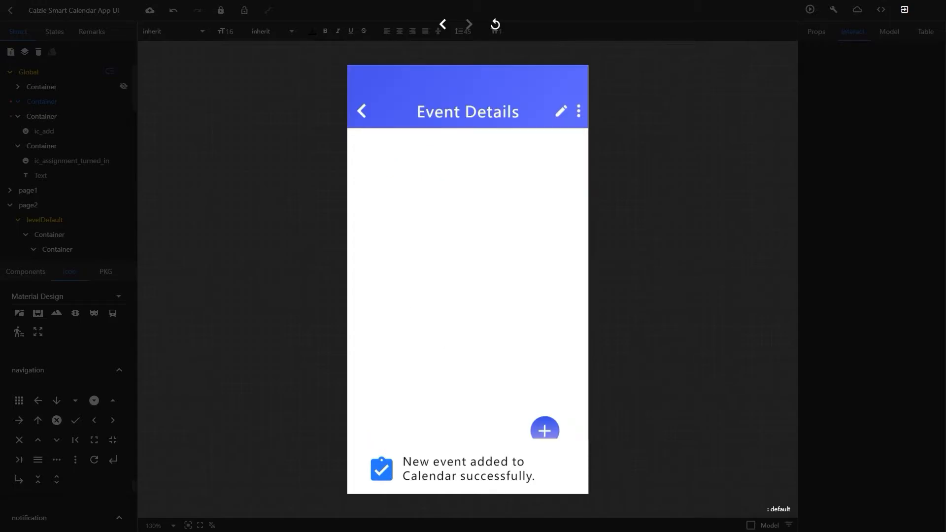
key("Escape")
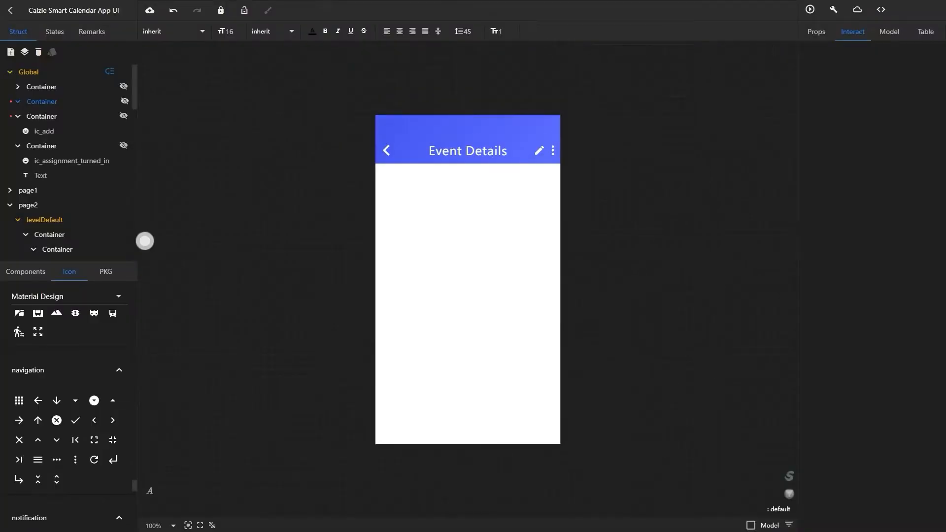
Place a new Container in page6's levelDefault directly below the header, at X 0 and Y 99
left_click(42, 116)
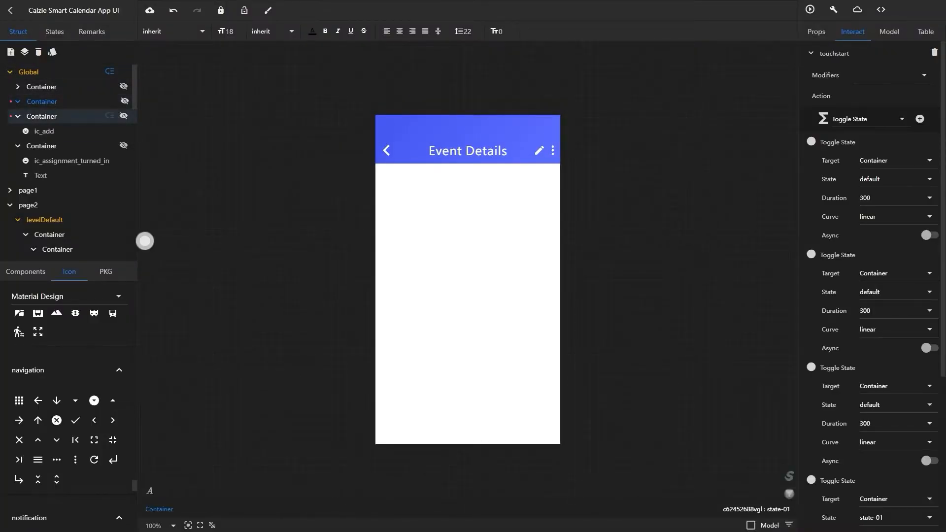
left_click(41, 116)
scroll(60, 175, "down", 13)
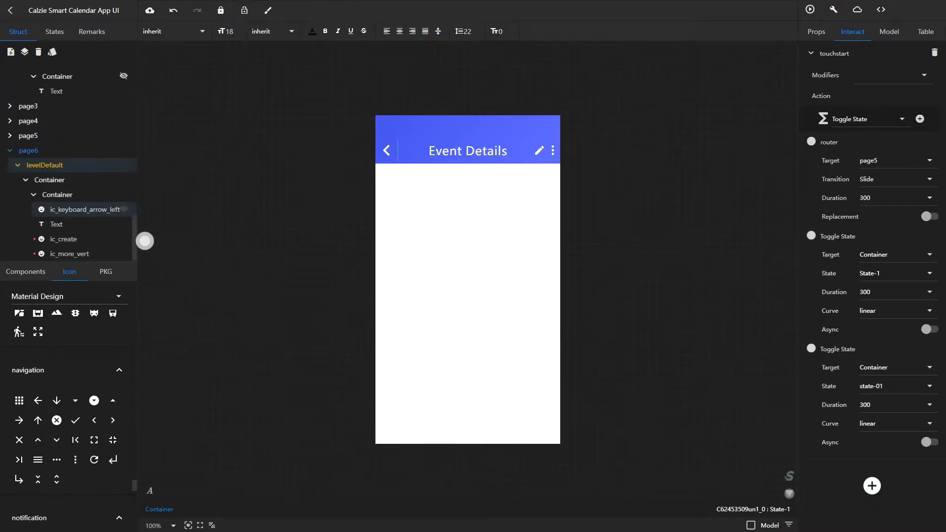
left_click(145, 241)
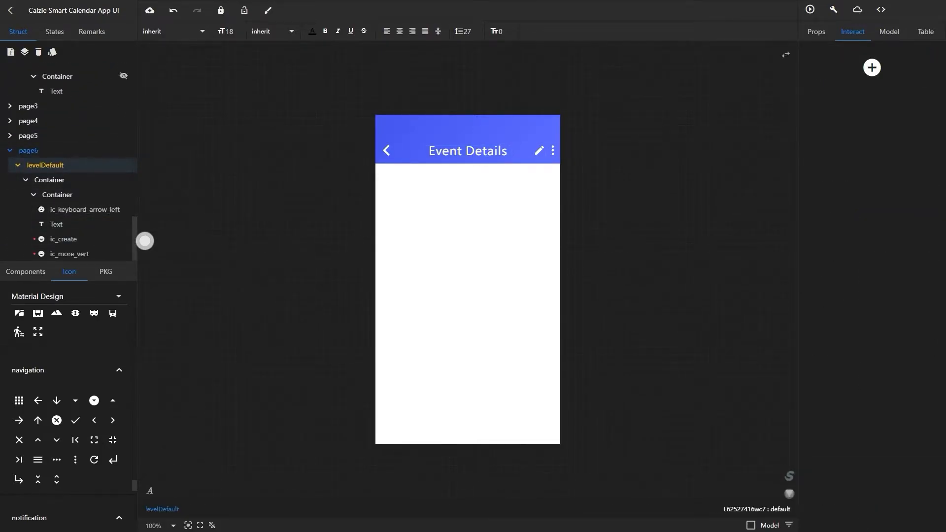
left_click(26, 271)
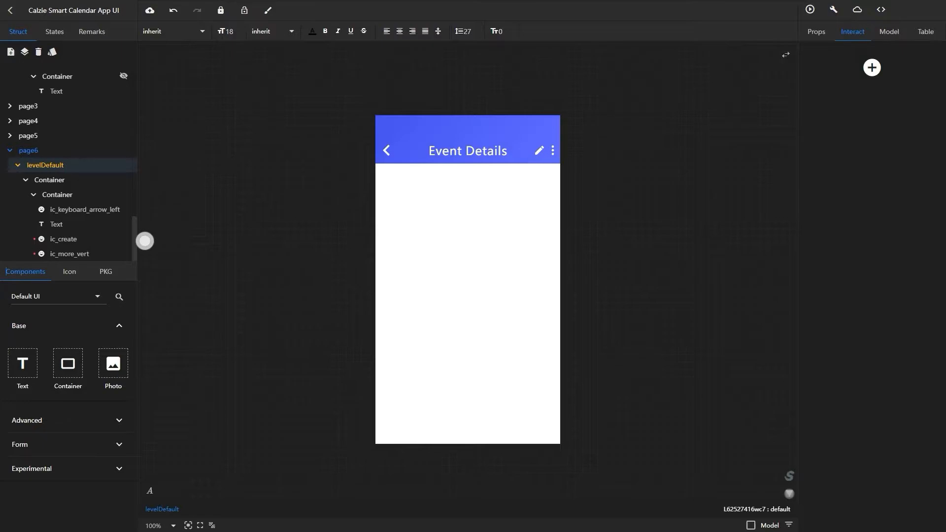
left_click_drag(68, 363, 405, 231)
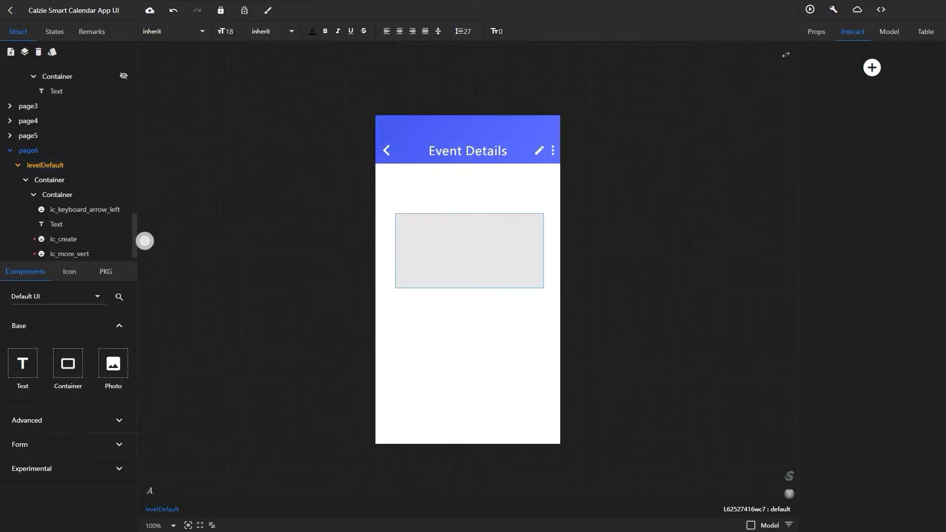
mouse_move(459, 202)
left_mouse_down()
mouse_move(449, 211)
mouse_move(450, 201)
left_mouse_up()
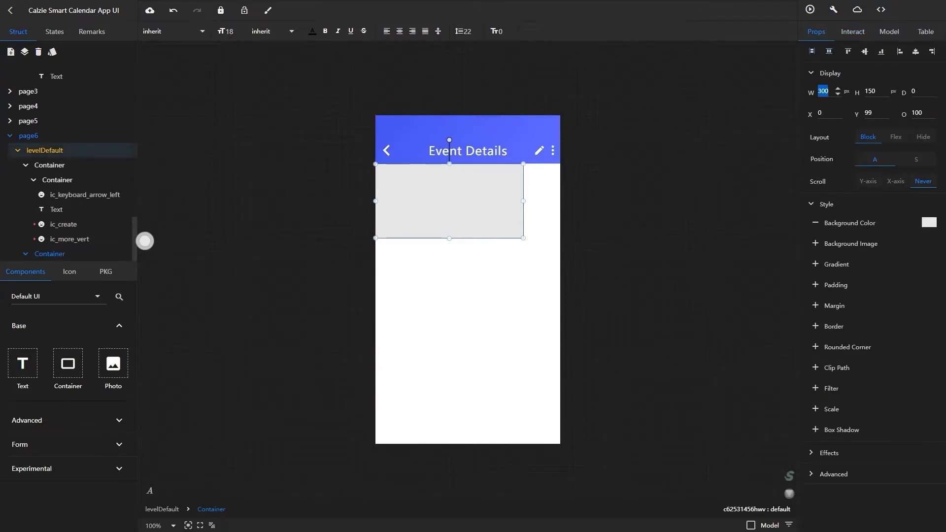
Set the new Container's width to 375 px and stretch its height to about 334 px
type("375")
key("Return")
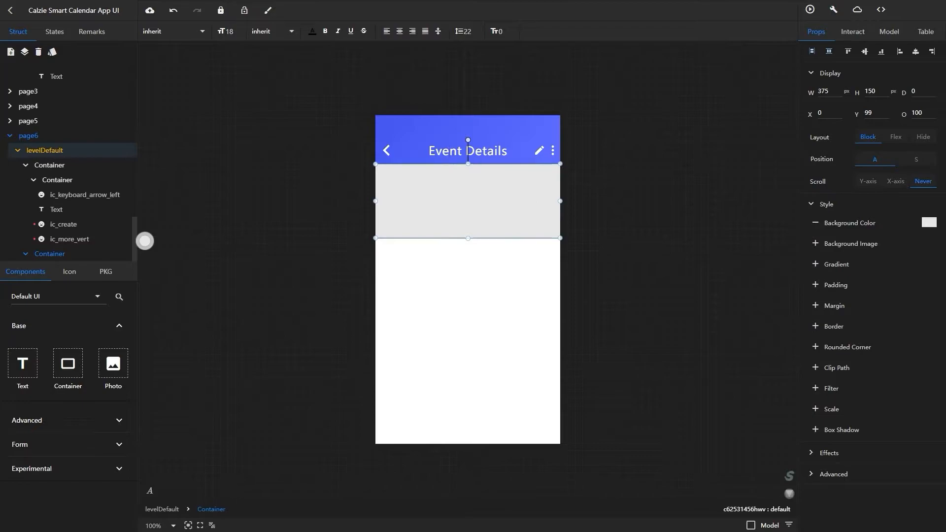
left_click_drag(469, 238, 468, 329)
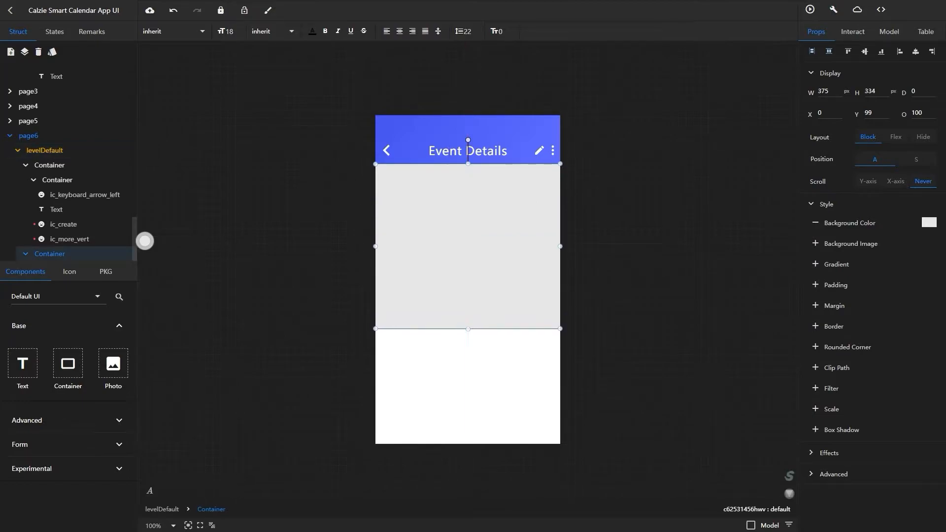
Change the background color of the Container below the header to white
left_click(929, 223)
left_click(825, 353)
left_click(730, 325)
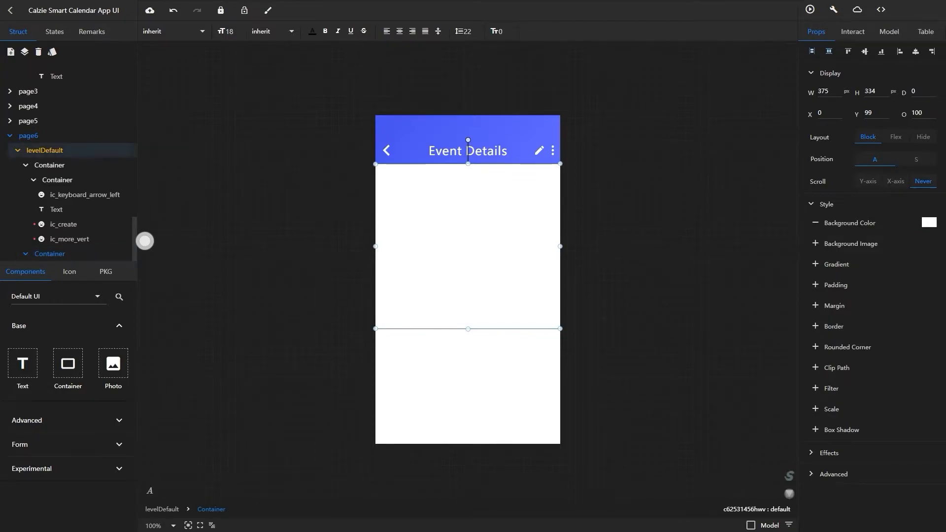
Add a semi-transparent box shadow to the Container below the header, with X-axis 6 px, Y-axis 2 px and blur 11 px
left_click(816, 430)
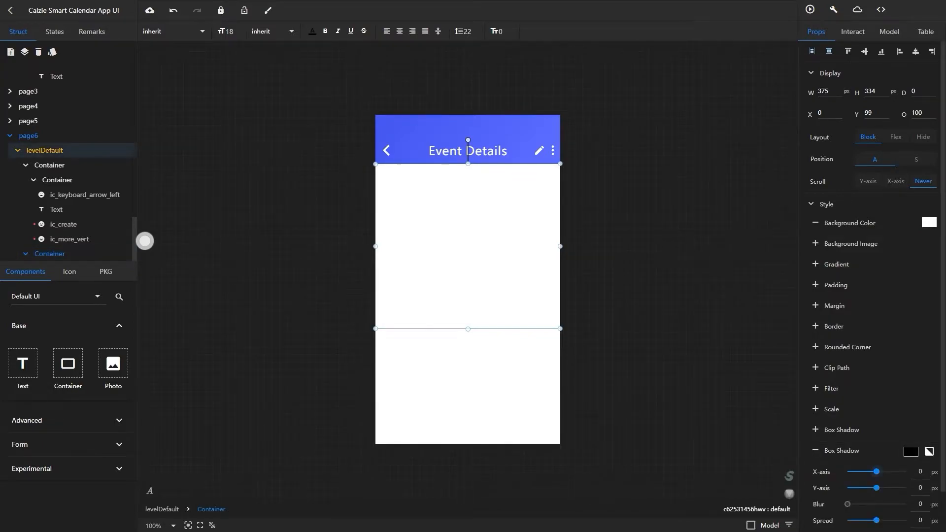
left_click_drag(877, 488, 878, 488)
left_click(911, 452)
left_click(889, 385)
type("50")
left_click_drag(847, 504, 857, 504)
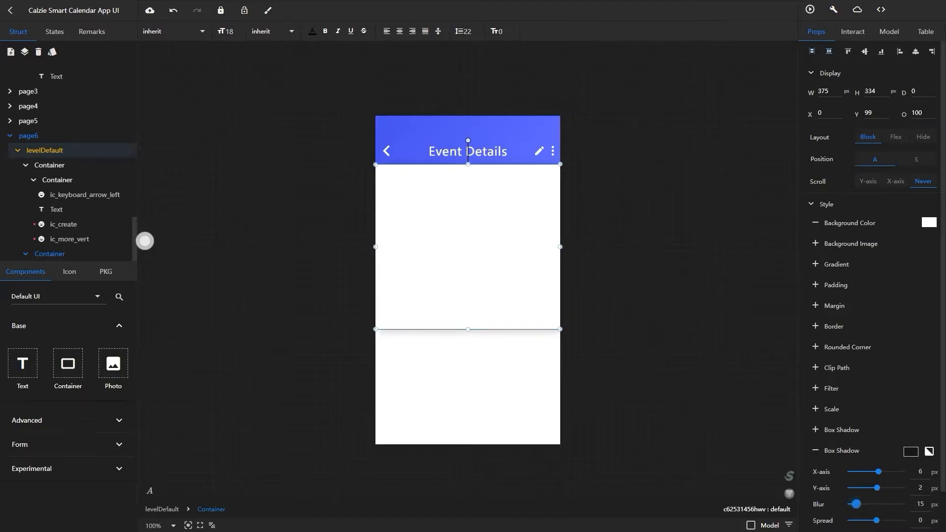
scroll(468, 387, "right", 1)
left_click(468, 387)
Nest a new Container at the top of the white Container, at X 0 and Y -1, sized 375 px wide and 120 px high
left_click(466, 256)
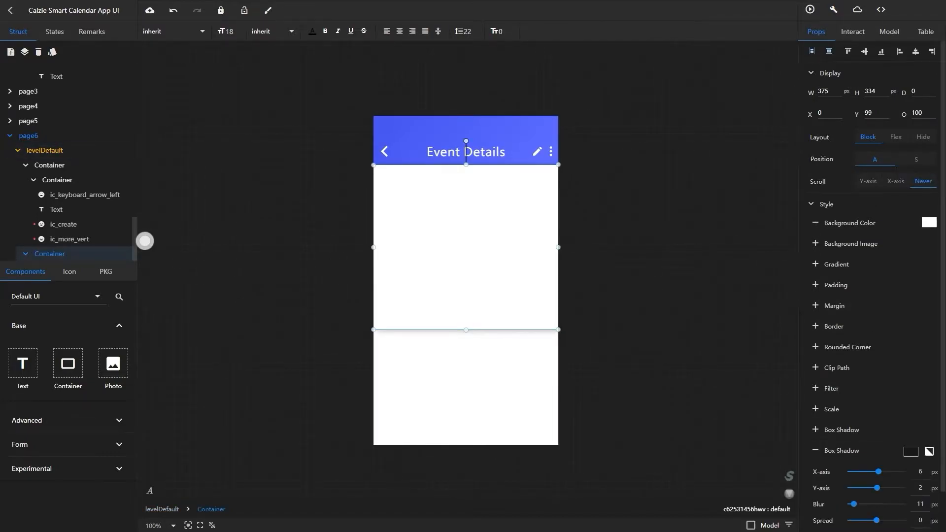
left_click_drag(68, 364, 415, 184)
left_click_drag(469, 222, 426, 202)
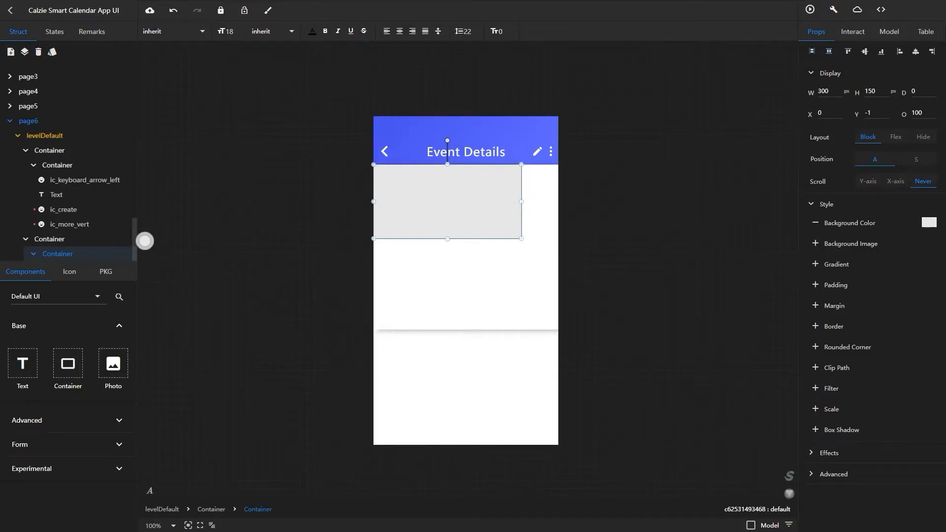
key("BackSpace")
key("BackSpace")
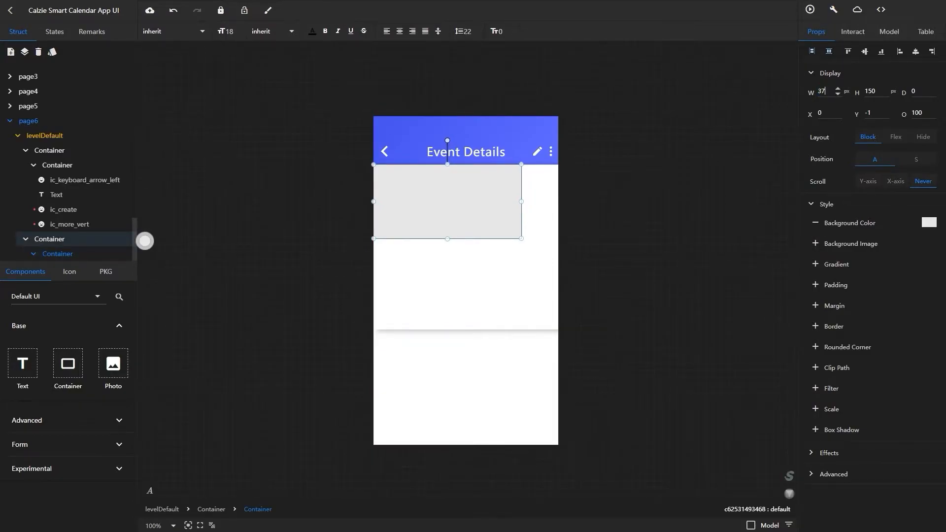
key("Return")
mouse_move(469, 234)
left_mouse_down()
mouse_move(469, 206)
mouse_move(469, 219)
left_mouse_up()
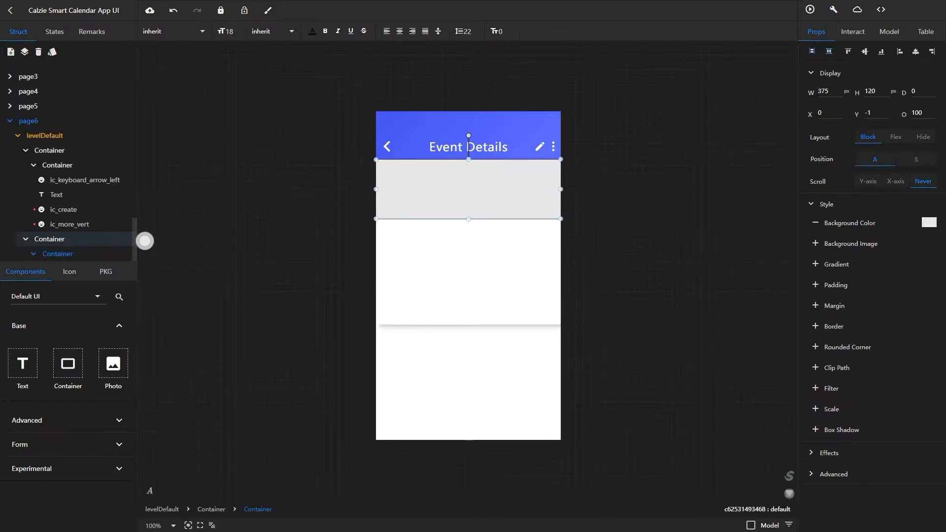
Add a small Container inside the gray band and set it to 30 × 30 px at X 0, Y 0
left_click_drag(68, 363, 473, 219)
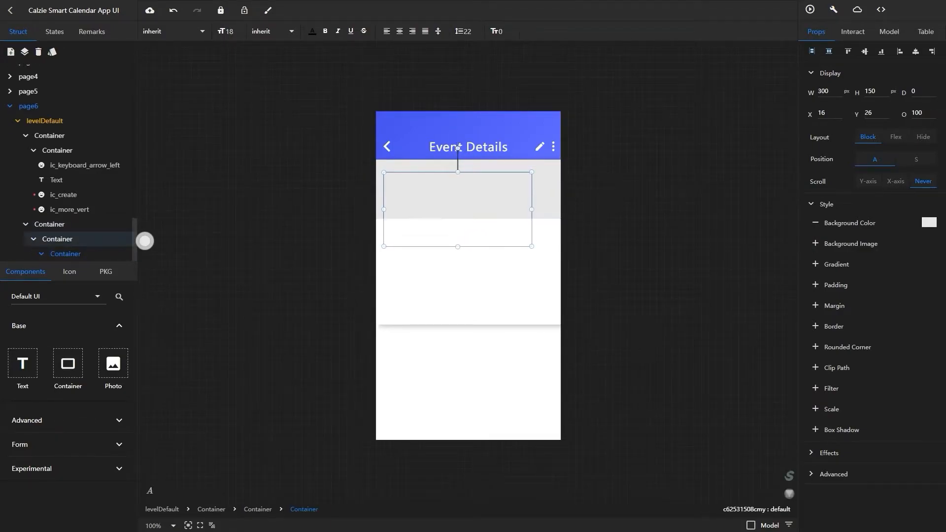
left_click_drag(532, 210, 437, 209)
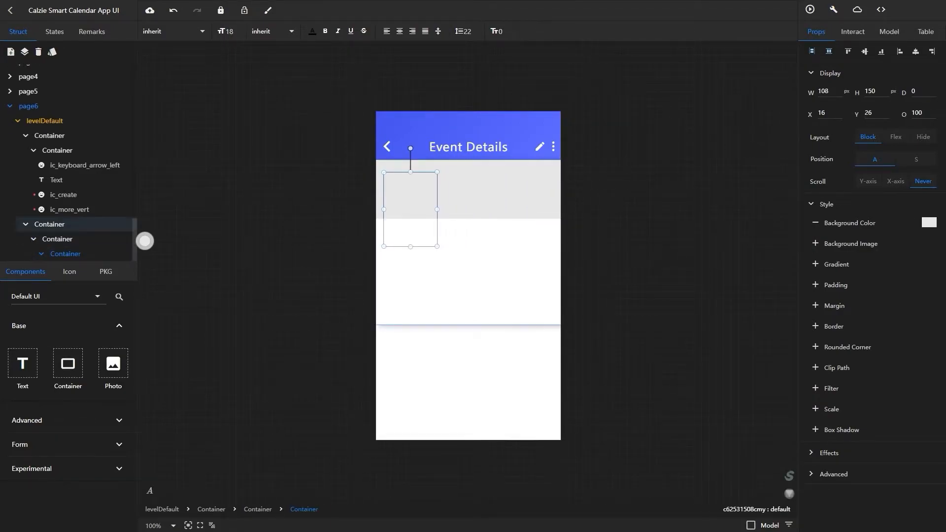
left_click_drag(437, 247, 437, 199)
type("45")
key("Tab")
key("Return")
key("shift+Tab")
type("30")
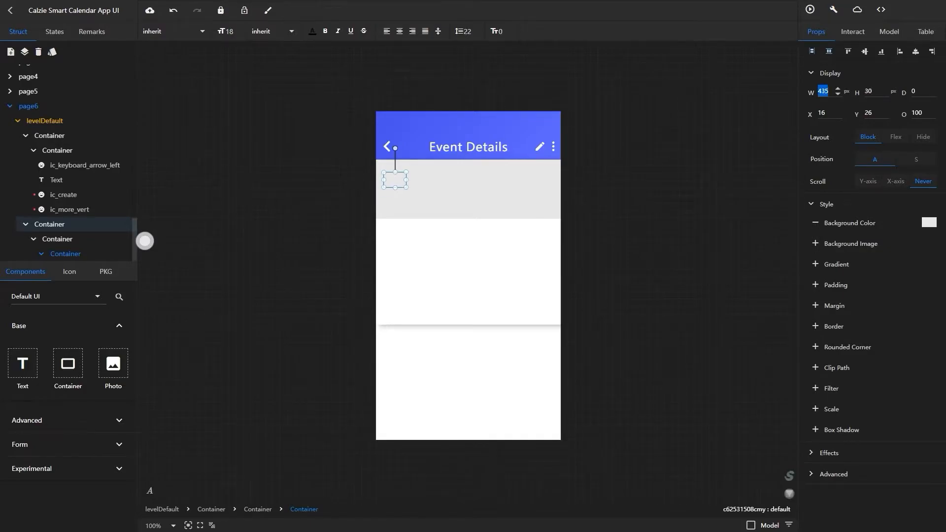
left_click(829, 112)
type("0")
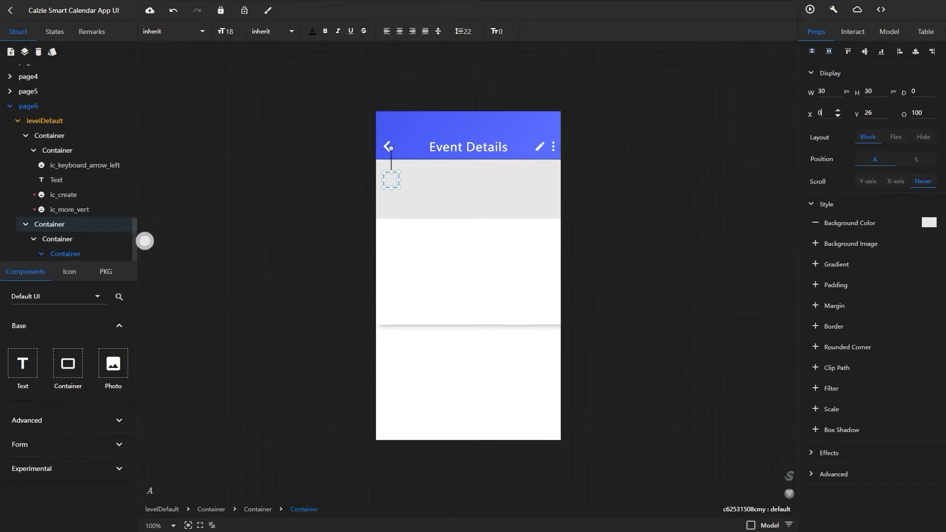
key("Tab")
type("0")
key("Return")
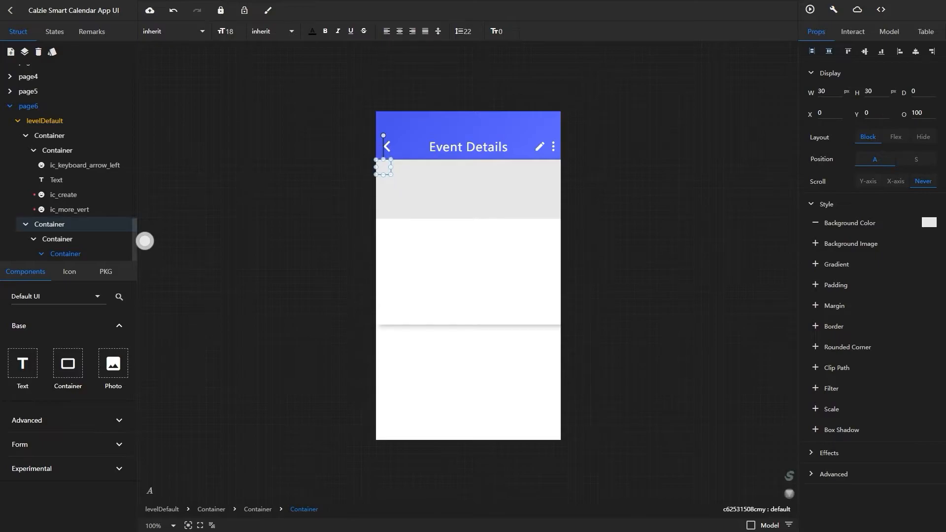
Make the small Container blue with 8 px rounded corners and move it slightly inward from the gray band's upper-left corner
left_click(929, 222)
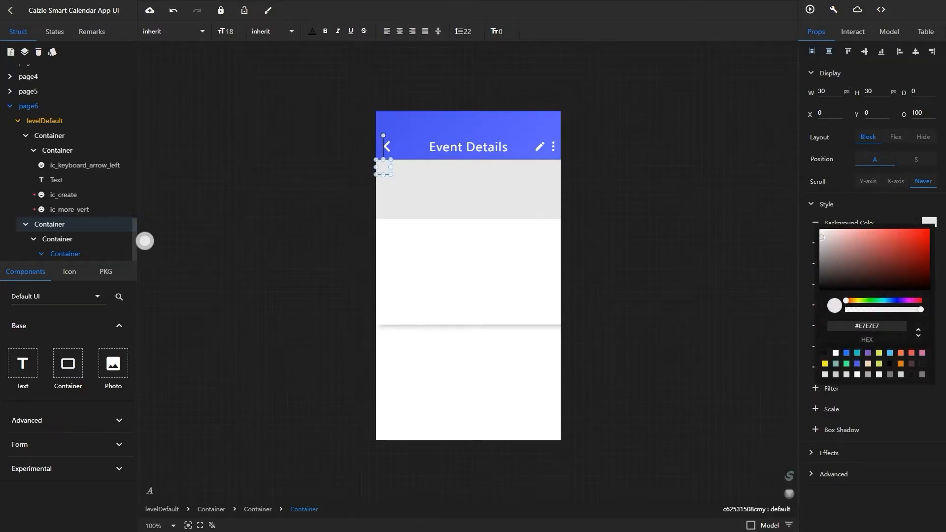
left_click(846, 353)
key("Escape")
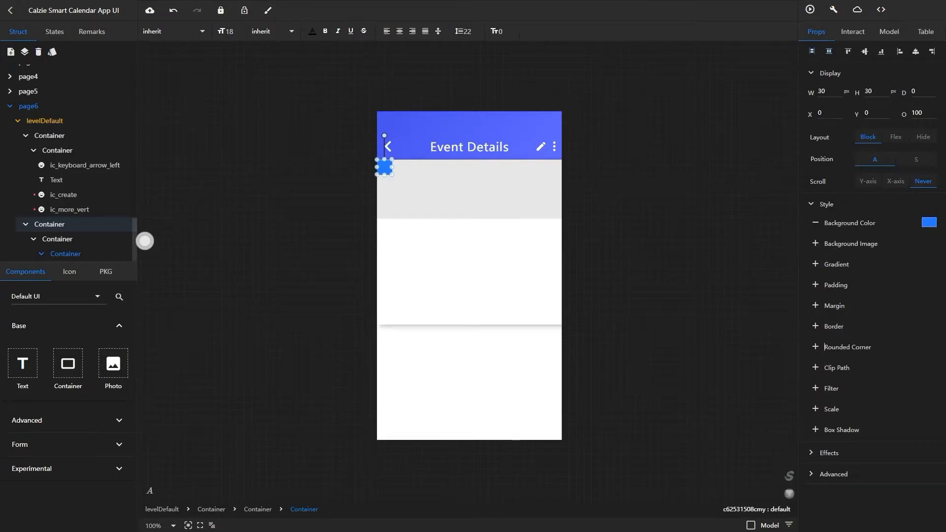
left_click(825, 347)
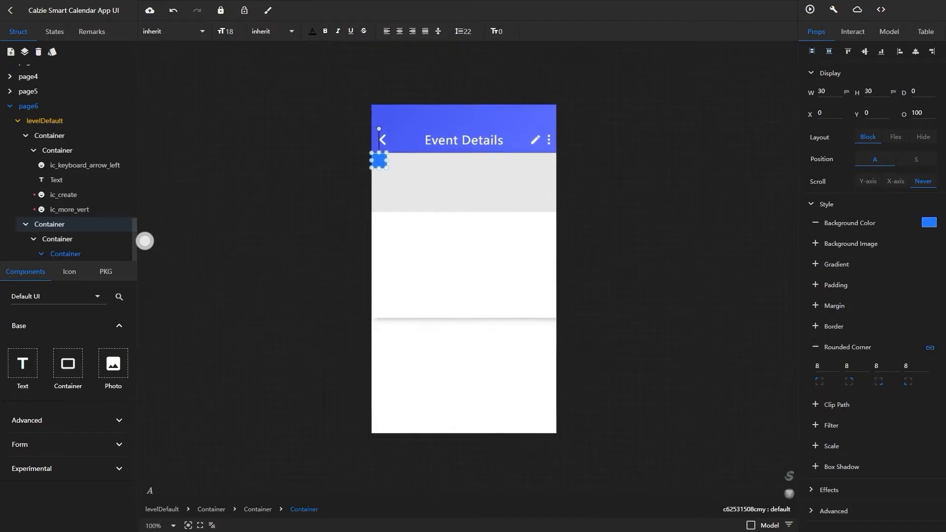
left_click_drag(379, 159, 395, 176)
Add a Text element in the gray band beside the blue square, reading "Marketing and sales drive"
left_click(419, 185)
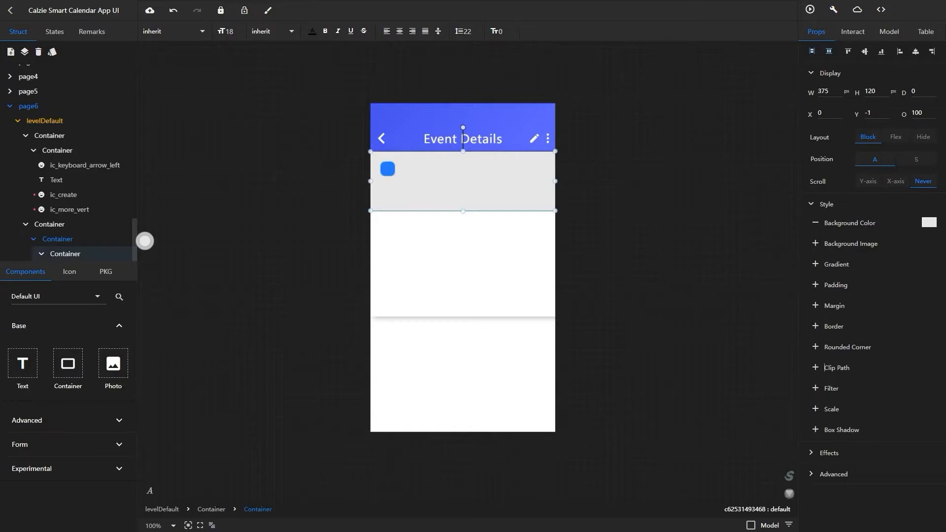
left_click(22, 363)
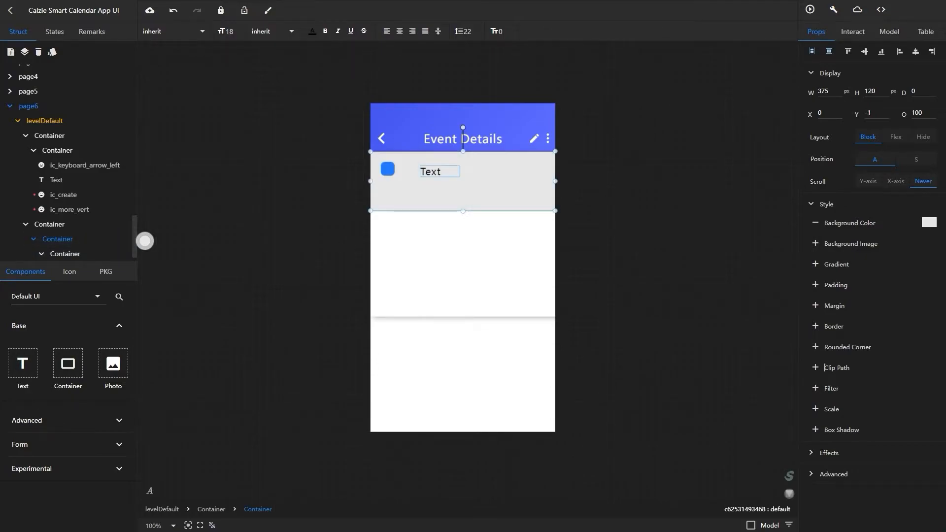
left_click(881, 31)
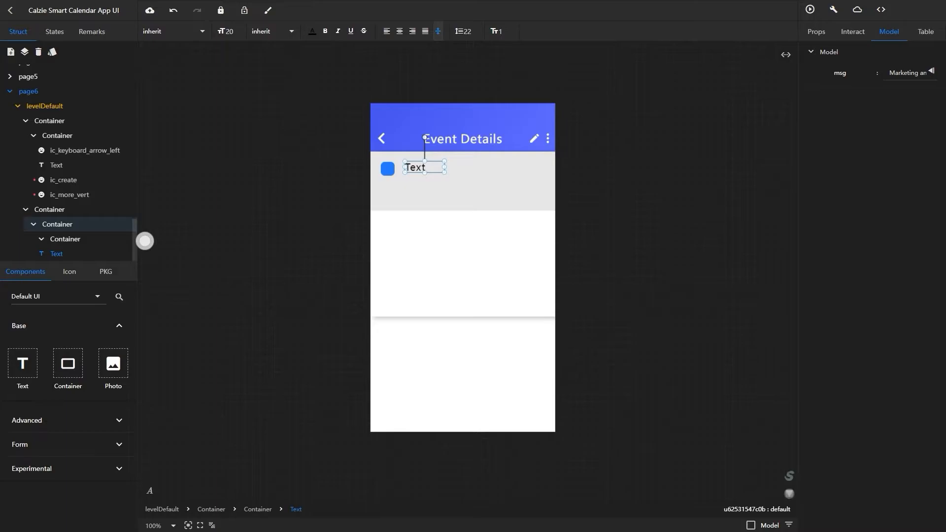
type("sales d")
key("Return")
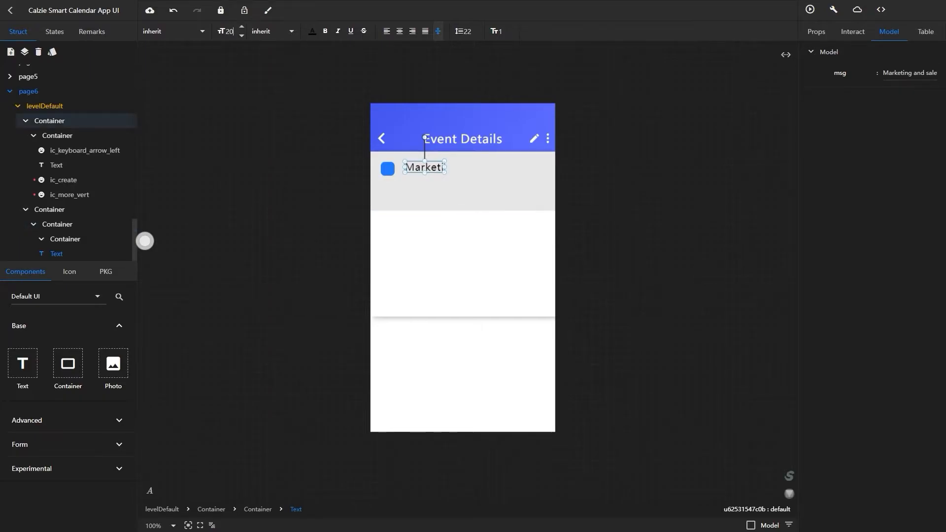
Format the event title left-aligned with font size 24 and line height 23, and enlarge its box to about 278 × 56 px
type("24")
key("Return")
left_click_drag(444, 167, 542, 167)
left_click_drag(474, 172, 474, 189)
left_click_drag(472, 175, 469, 170)
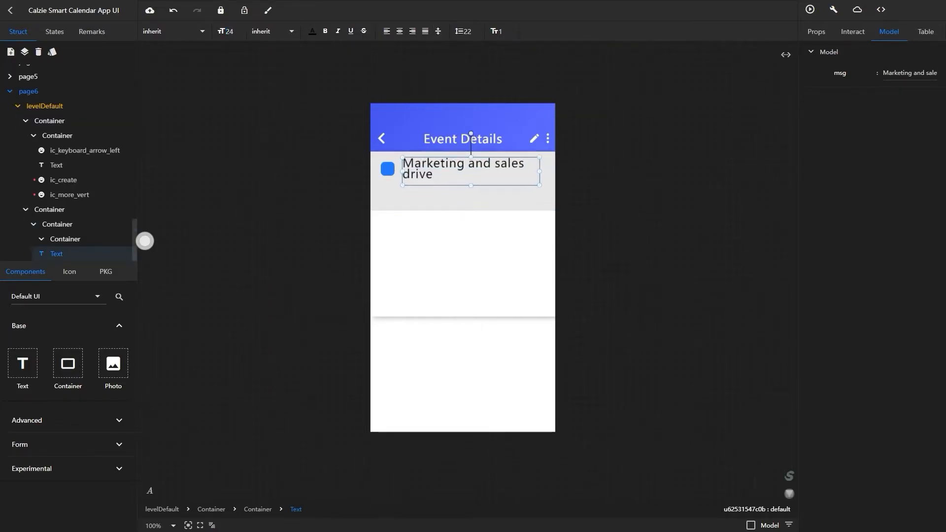
left_click(387, 31)
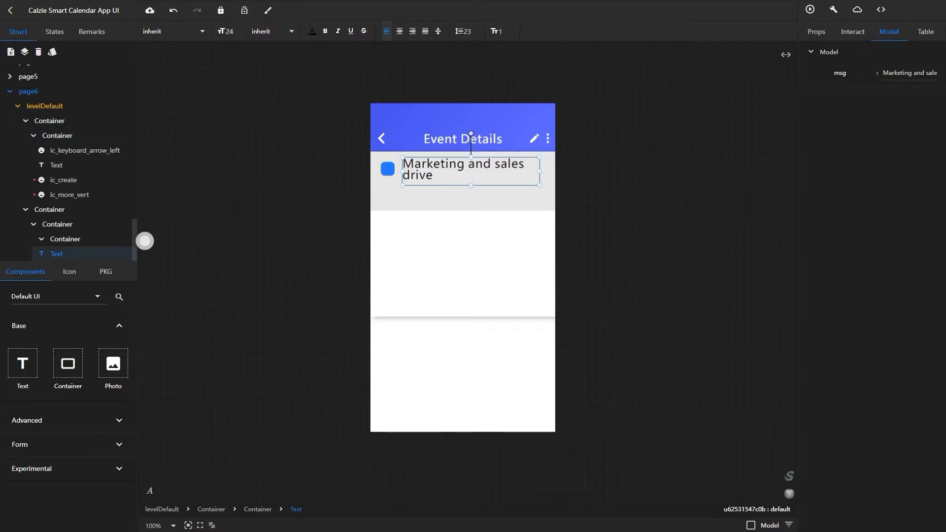
Add a second Text element in the gray band under the event title, reading "Thursday, 1 Feb, 2019"
left_click(58, 224)
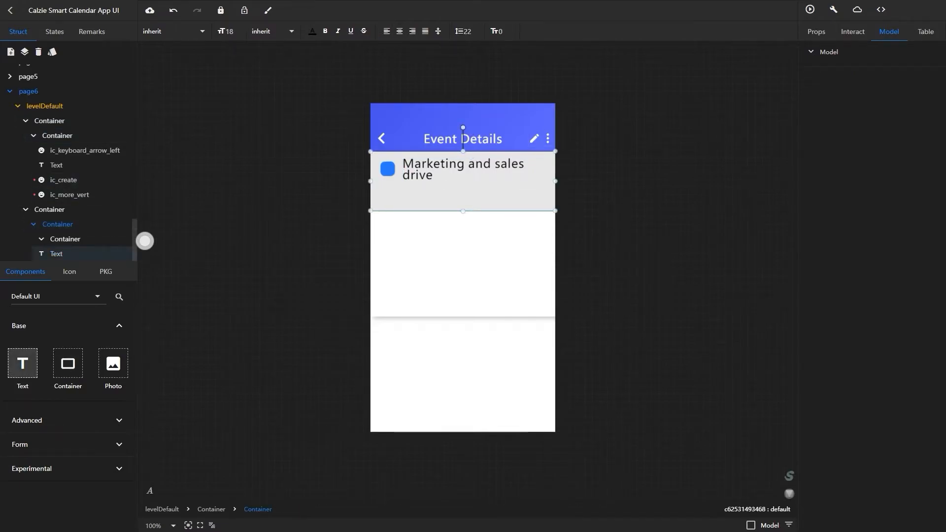
left_click_drag(232, 288, 417, 197)
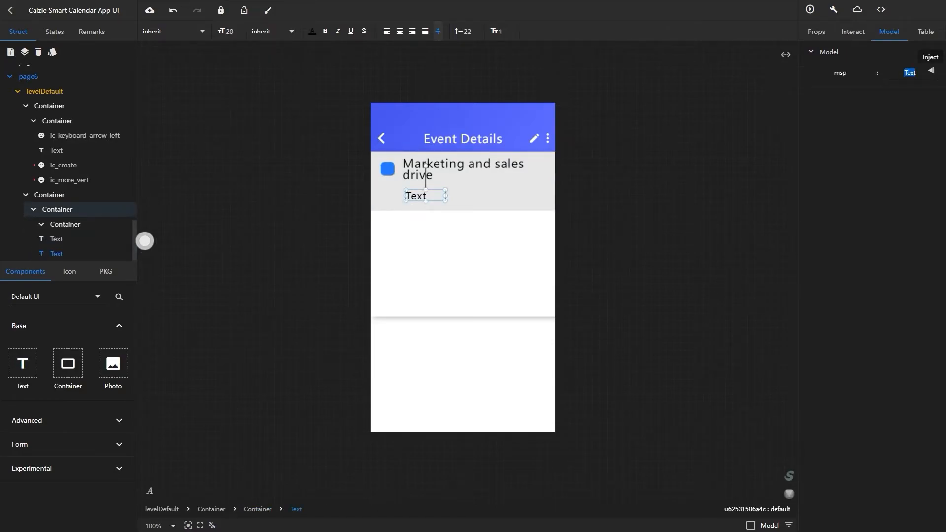
type("y, 1")
type(" fFebr")
type(" 2018")
key("BackSpace")
key("Return")
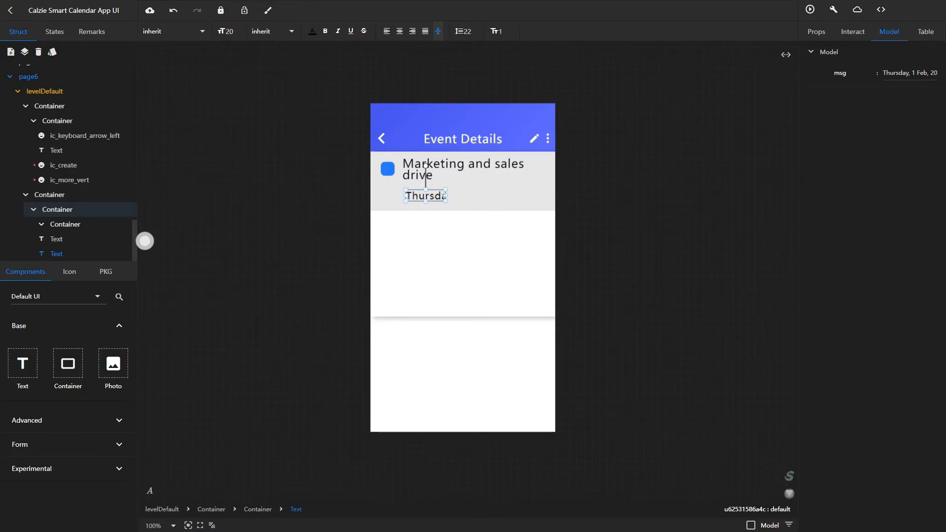
Set the date text to font size 16 and opacity 70, and place it under the title at about X 64, Y 67
type("16")
key("Return")
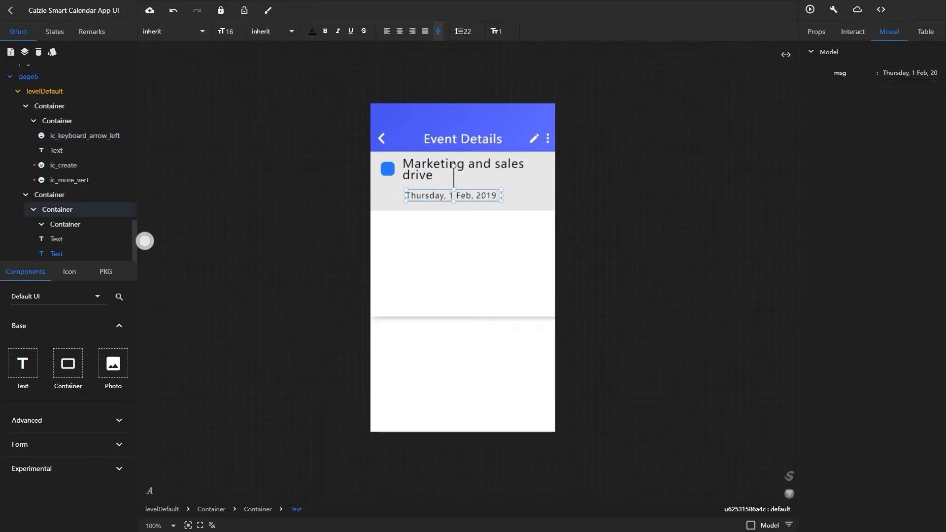
left_click_drag(454, 196, 446, 191)
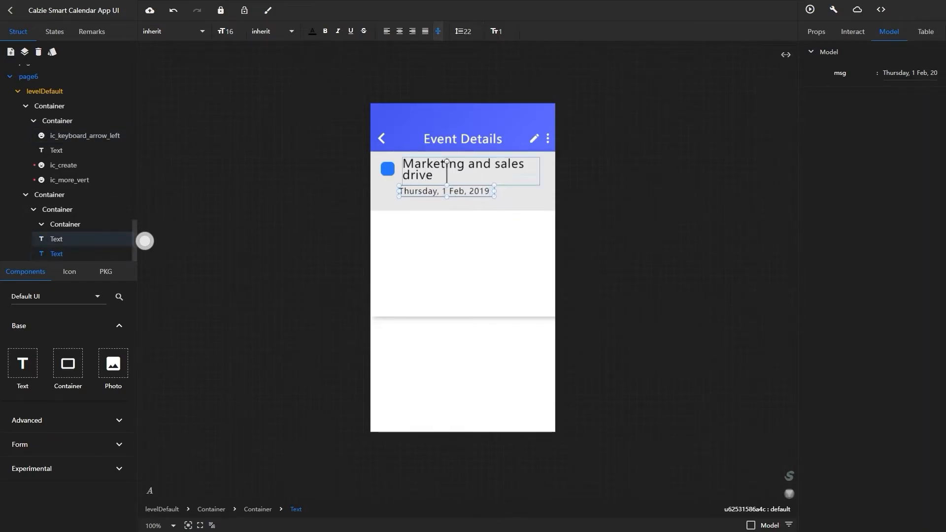
left_click(811, 31)
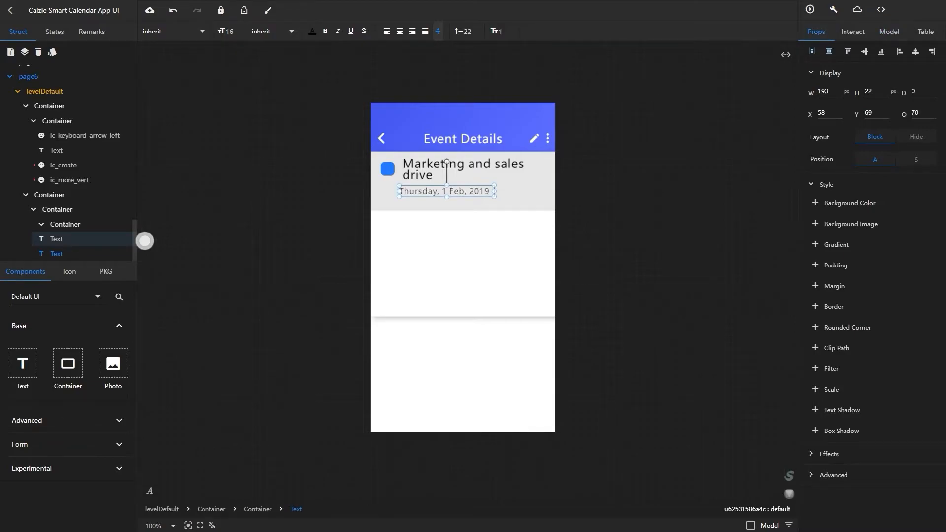
left_click_drag(447, 192, 450, 191)
Change the background color of the gray Container holding the event title and date to white
left_click(461, 203)
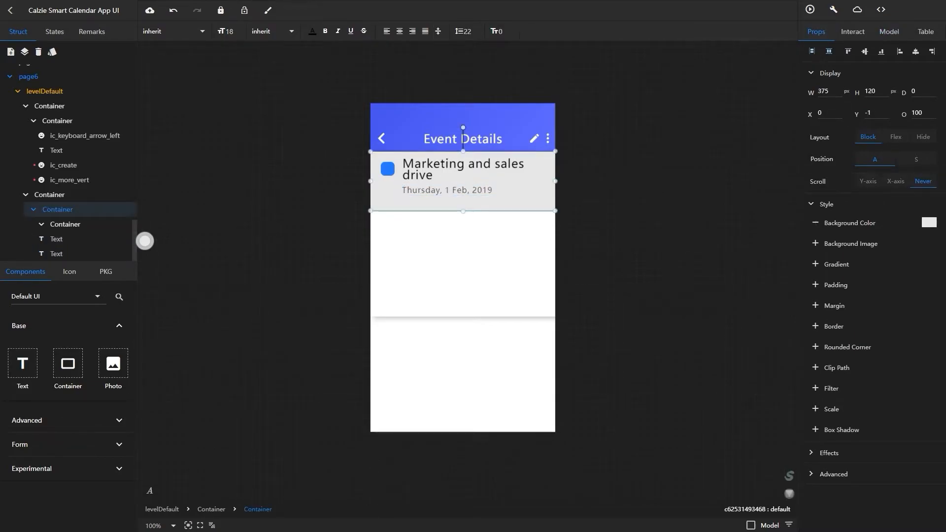
left_click(930, 222)
left_click(822, 229)
left_click(779, 231)
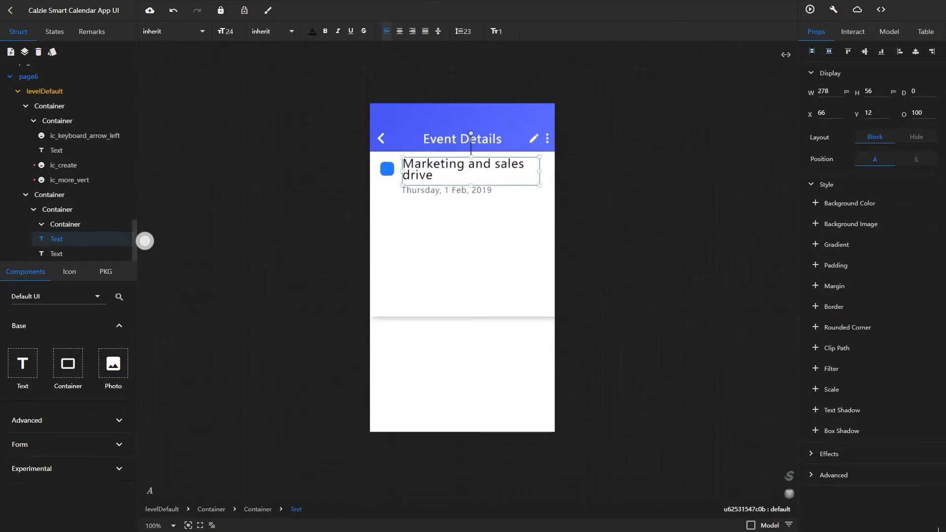
Align the title with the date at about X 64, Y 14, and move the date slightly lower
left_click(447, 191)
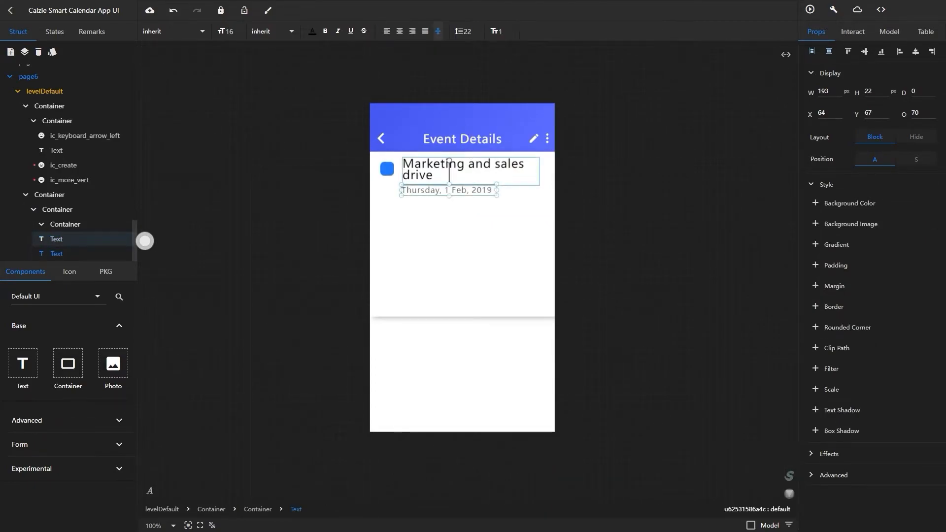
left_click(449, 171, "shift")
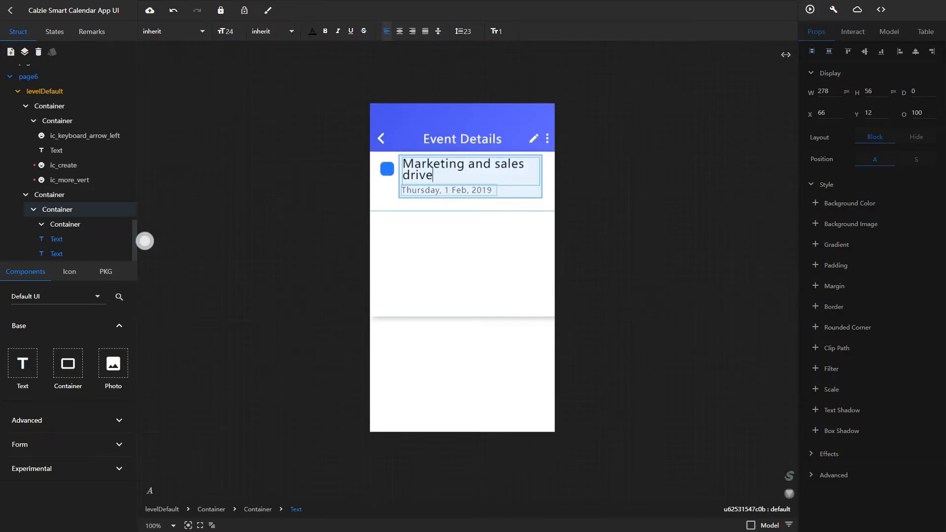
left_click(456, 203)
left_click_drag(447, 190, 455, 171)
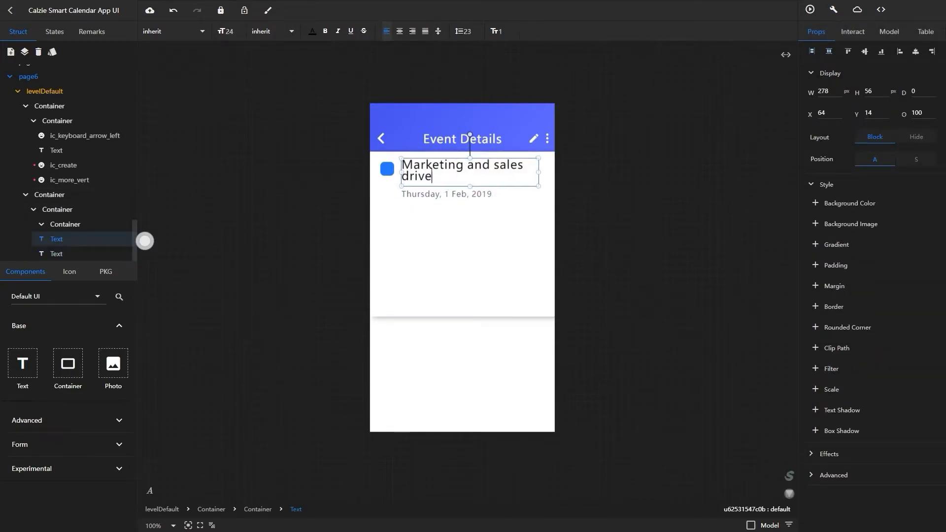
Reduce the height of the Container holding the title and date to about 104 px, at X -1, Y 0
left_click(513, 201)
left_click_drag(513, 201, 462, 204)
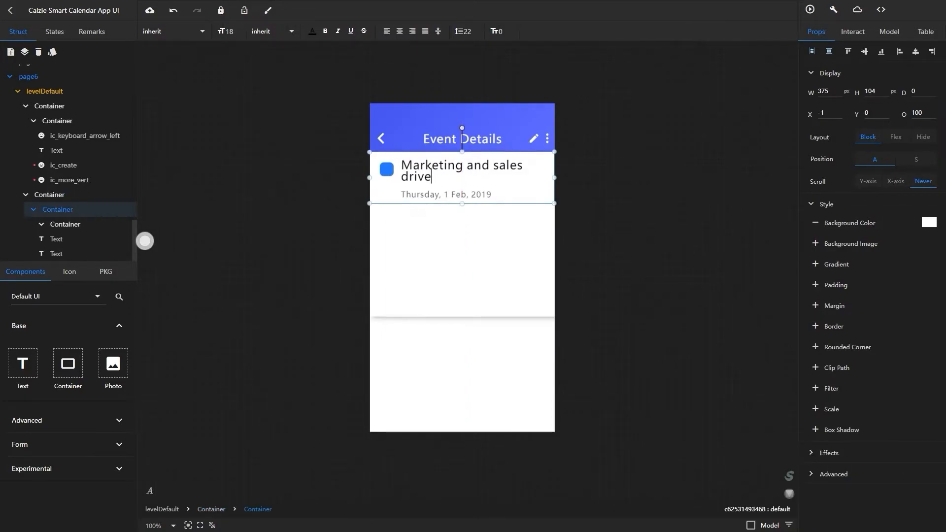
Add a new Container below the date inside the shadowed container, at about X 22, Y 119, and set its width to 278 px
left_click_drag(463, 247, 462, 247)
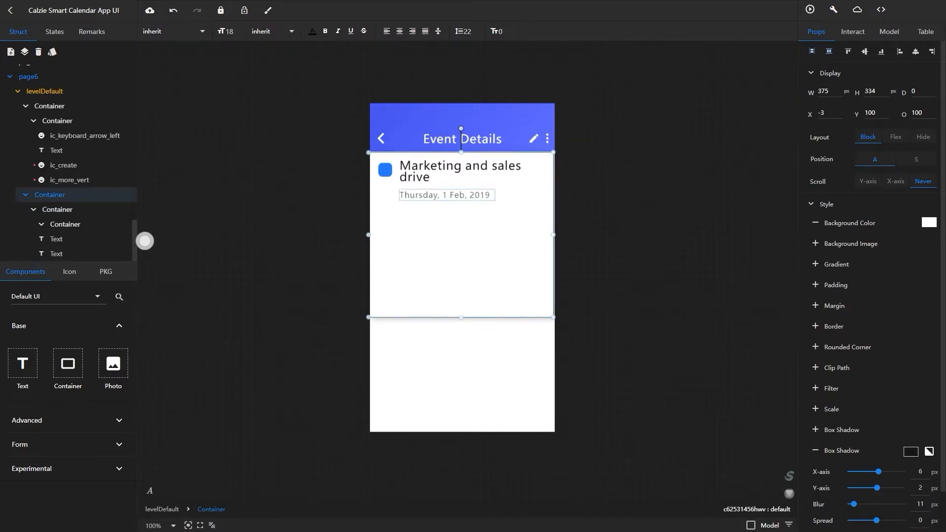
key("ctrl+z")
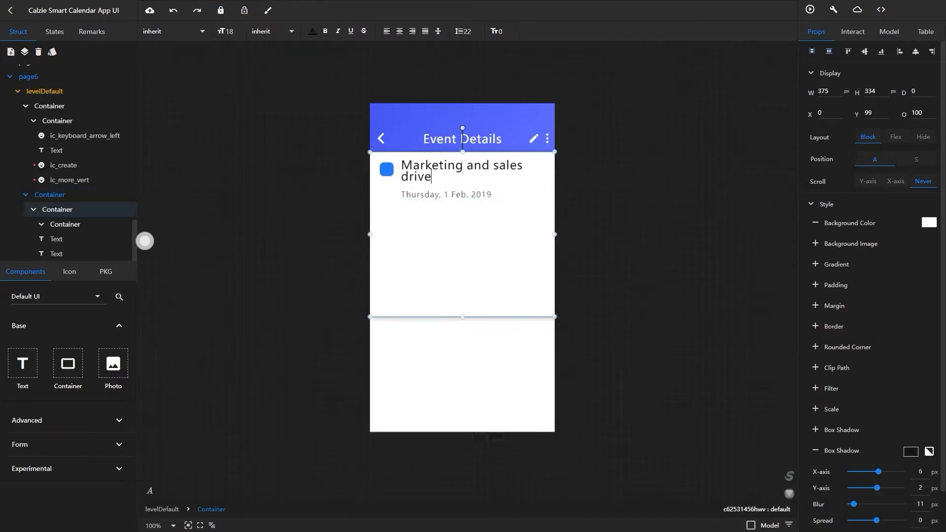
left_click_drag(68, 364, 381, 211)
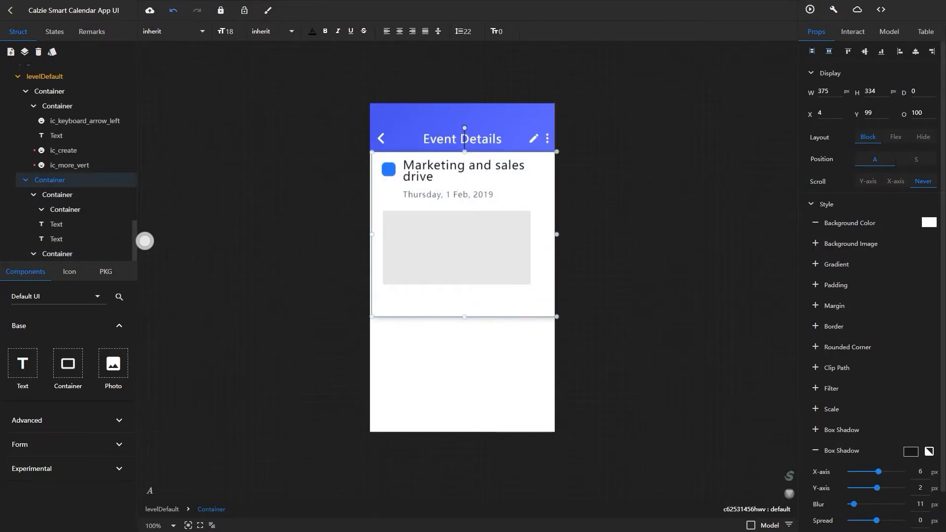
key("ctrl+z")
key("ctrl+z")
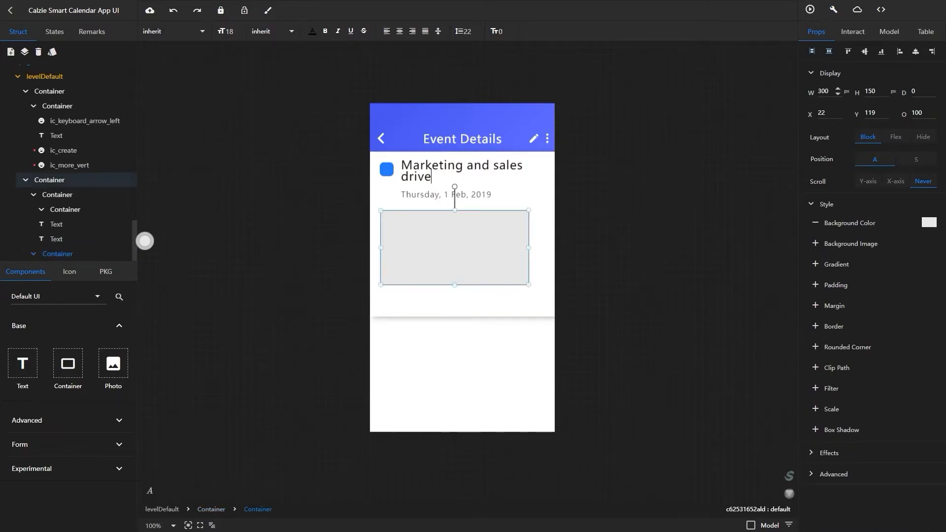
key("ctrl+a")
type("278")
key("Return")
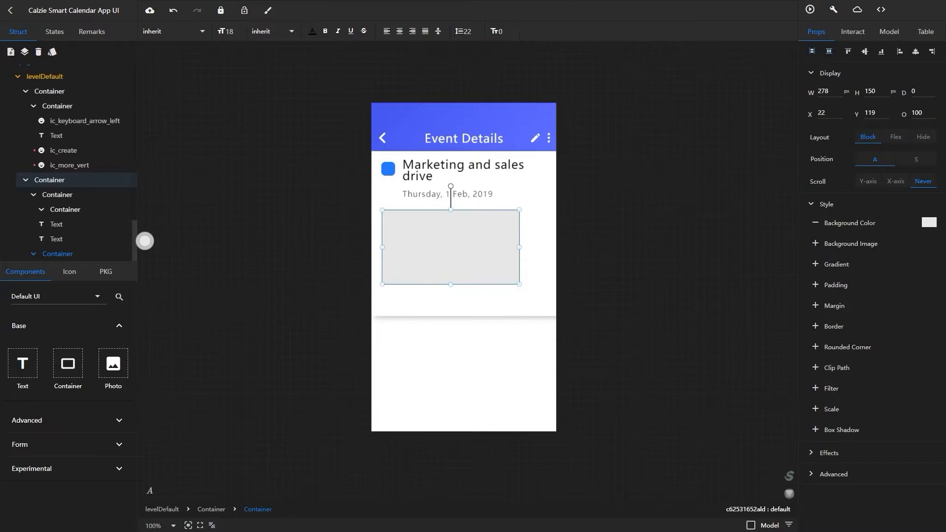
Center the new Container under the date at about X 49, Y 116, with a height of about 200 px and no background color
left_click(865, 52)
left_click(916, 51)
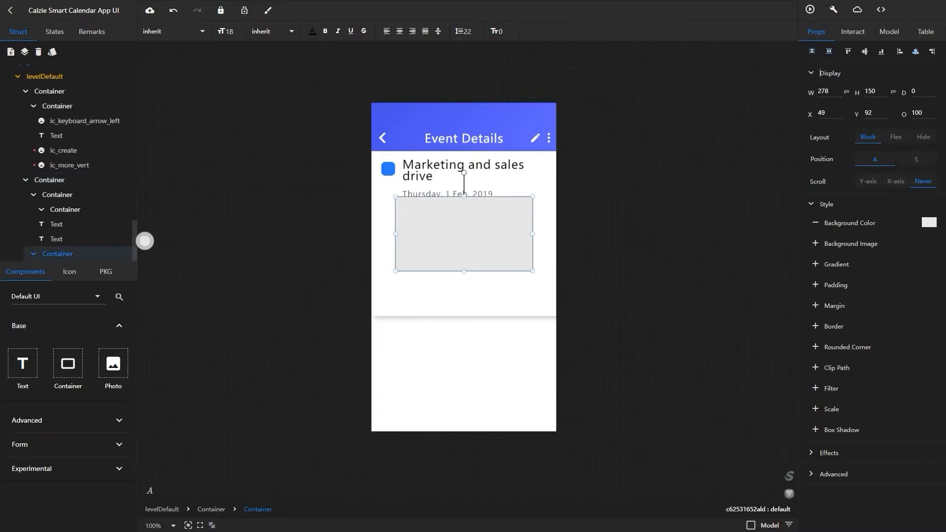
left_click_drag(464, 234, 464, 246)
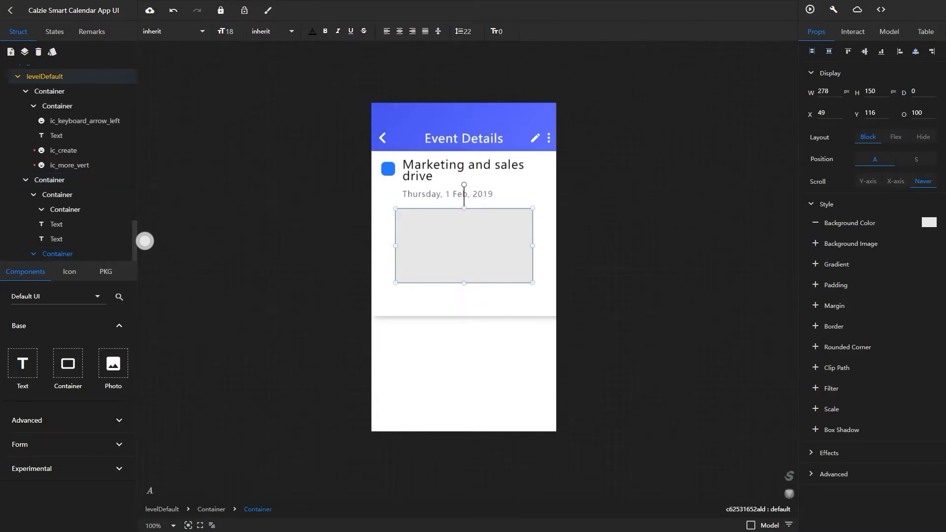
left_click_drag(463, 283, 464, 307)
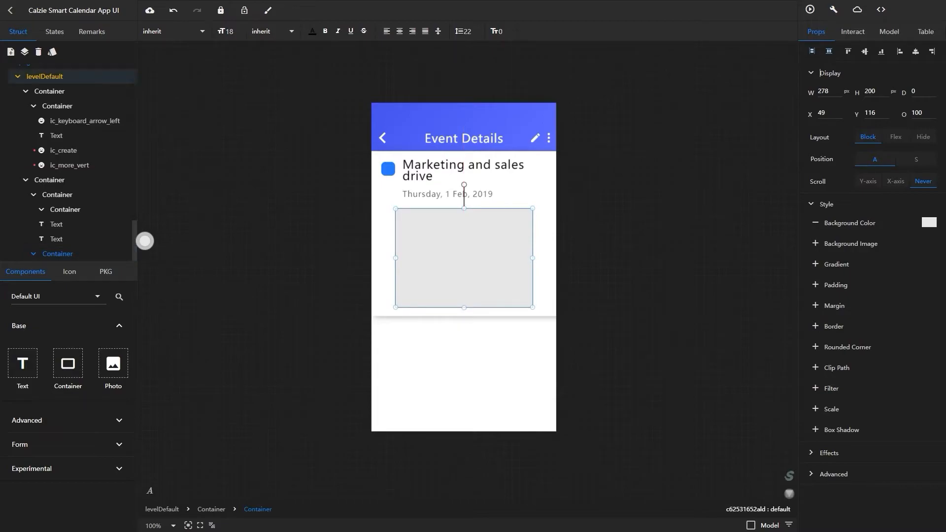
left_click(816, 223)
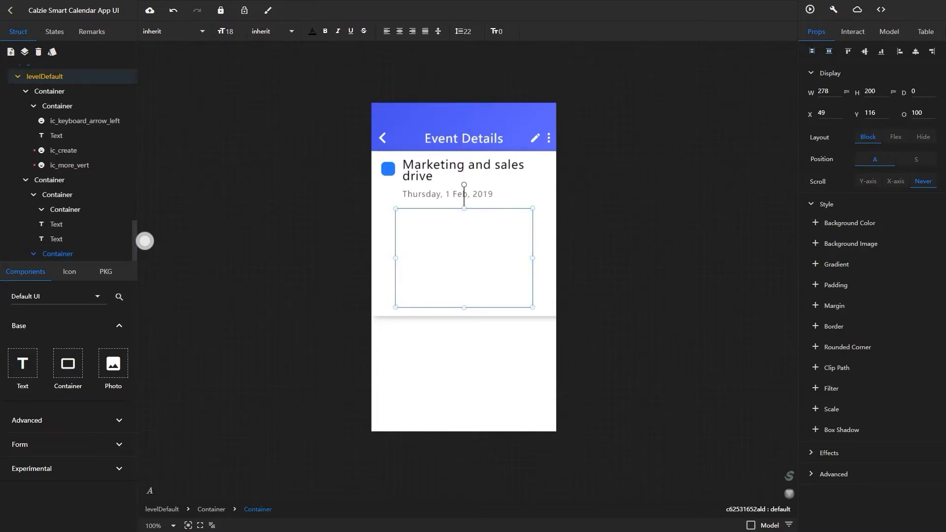
Nest a 278 px wide, about 42 px high Container without background color inside the new Container, at about X 0, Y 25
left_click_drag(68, 363, 501, 269)
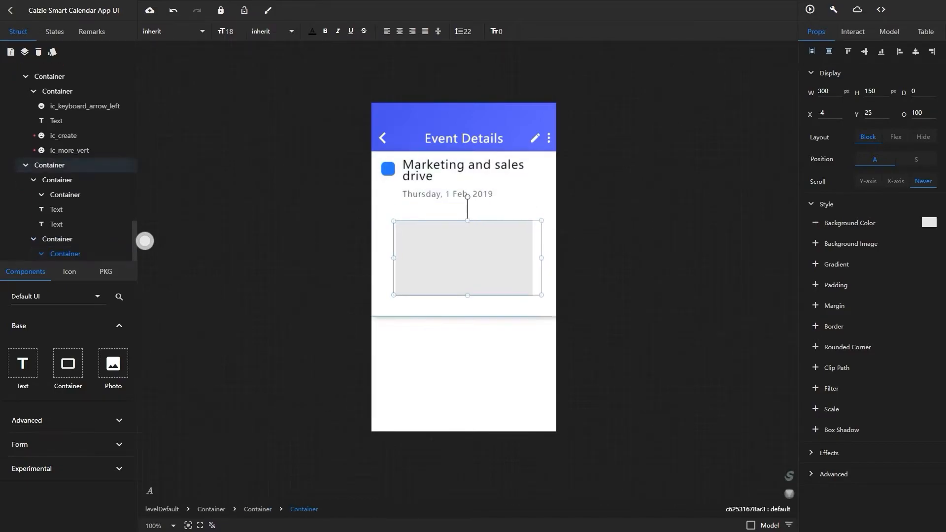
key("Return")
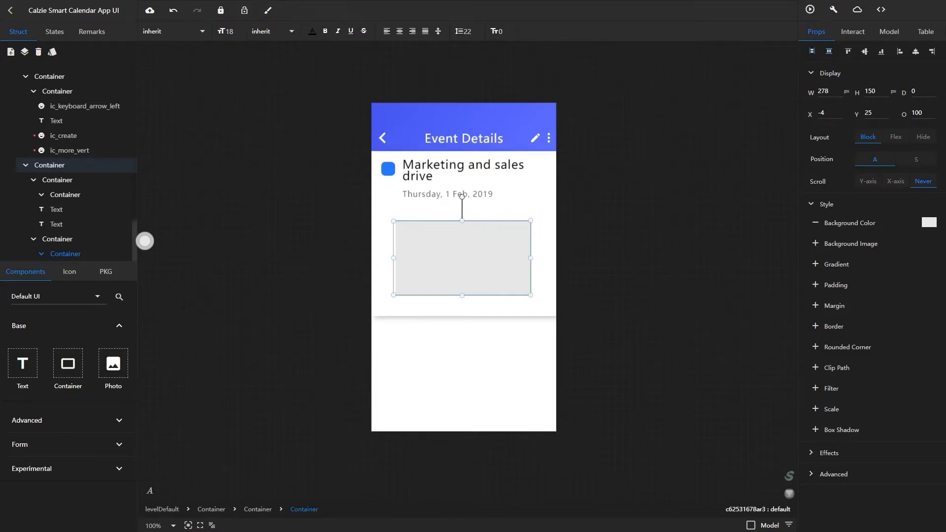
left_click_drag(462, 295, 464, 231)
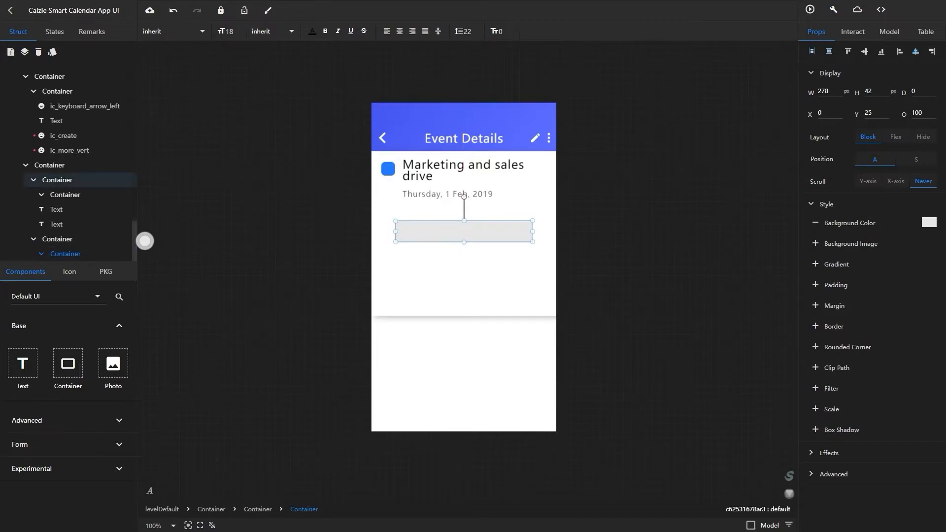
left_click(816, 223)
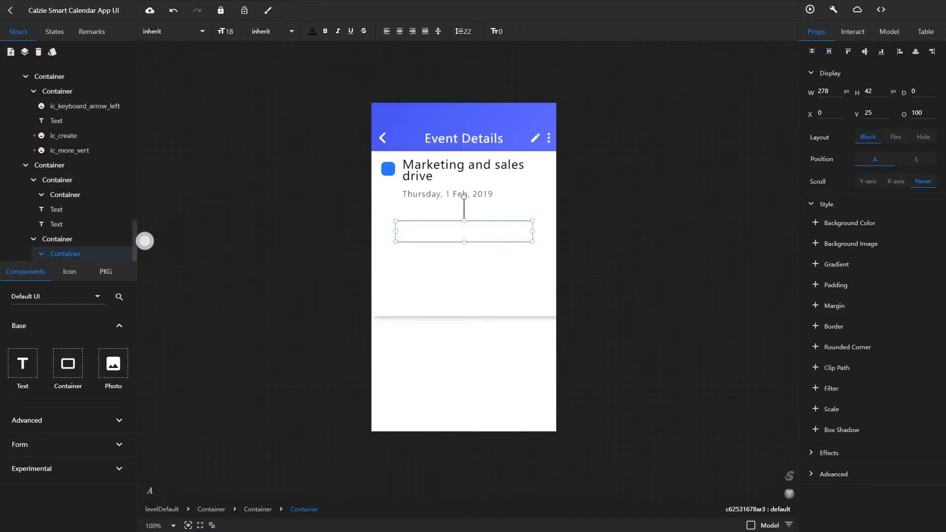
Show the model view and add a model entry named copy with the value 4 to the nested Container
left_click(751, 525)
left_click(668, 153)
left_click(689, 157)
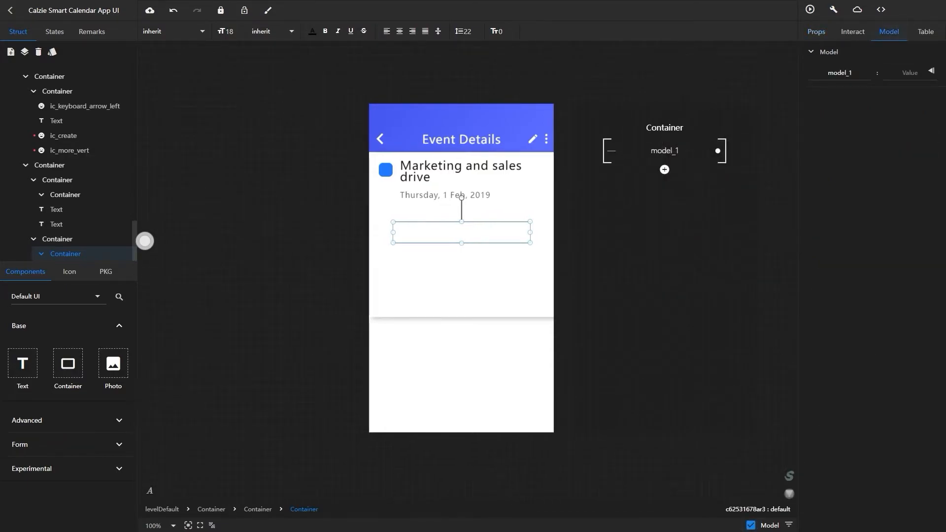
type("copy")
key("Return")
type("4")
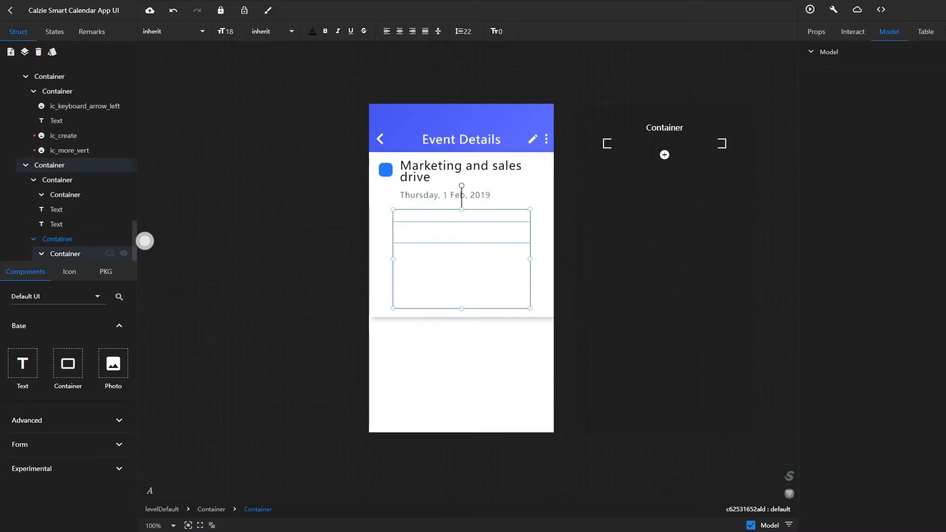
Change the position mode of the nested, copied Container to S
left_click(57, 239)
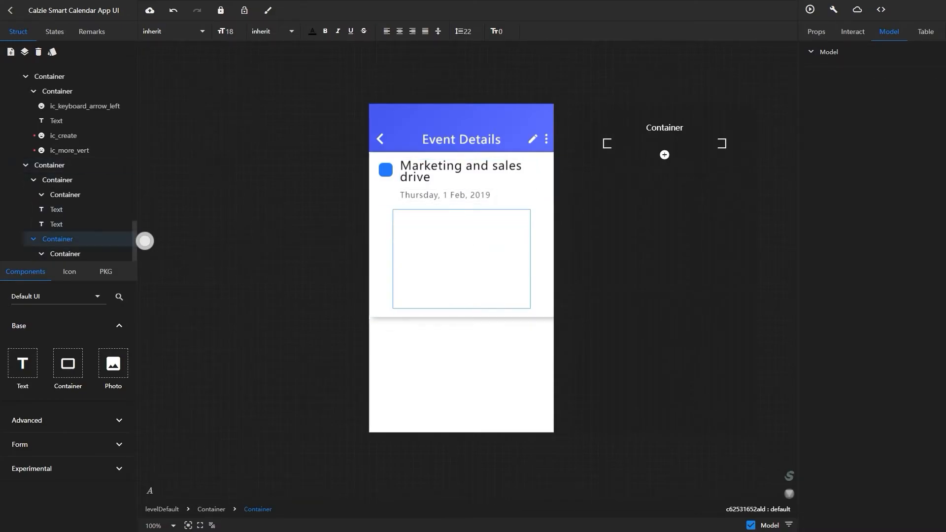
left_click(65, 253)
left_click(816, 32)
left_click(916, 159)
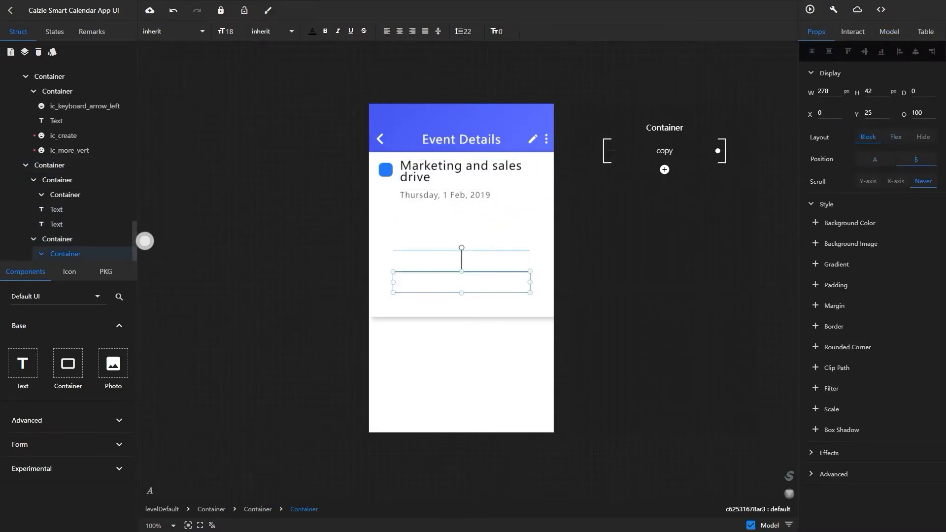
Set the parent Container's layout to Flex with justify-content C, align-items C and flex-wrap YES, keeping its position mode at A
left_click(57, 239)
left_click(900, 137)
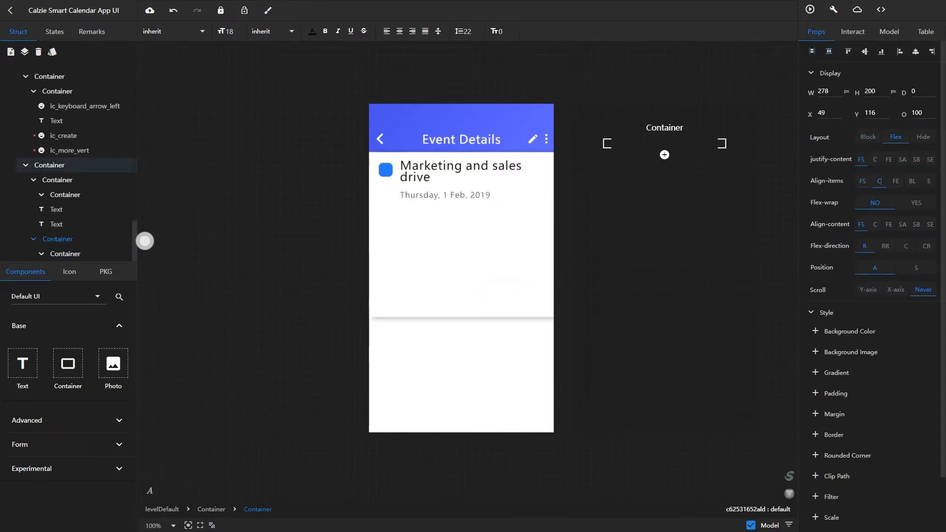
left_click(916, 268)
left_click(876, 268)
left_click(912, 202)
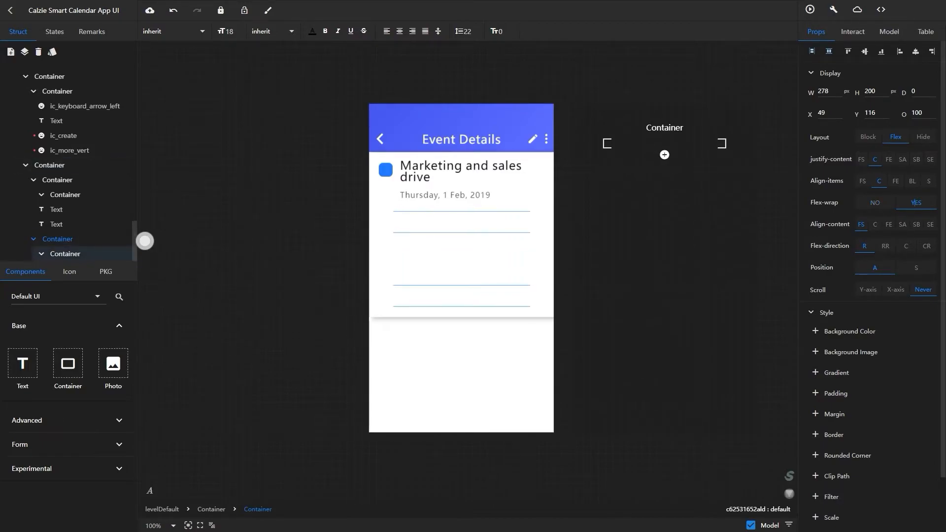
Add the ic_access_time clock icon from the Material Design device icons to the nested Container at about X 9, Y -1
left_click(65, 254)
left_click(70, 271)
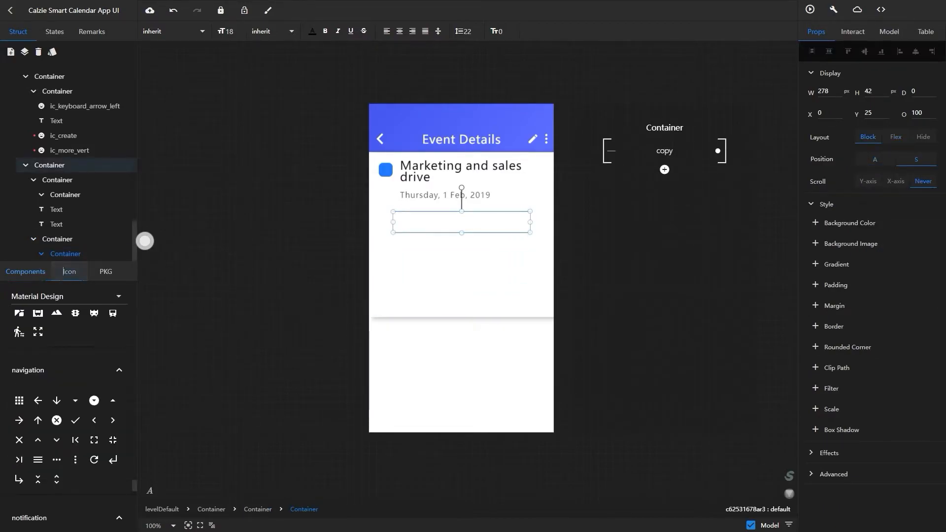
scroll(57, 375, "down", 3)
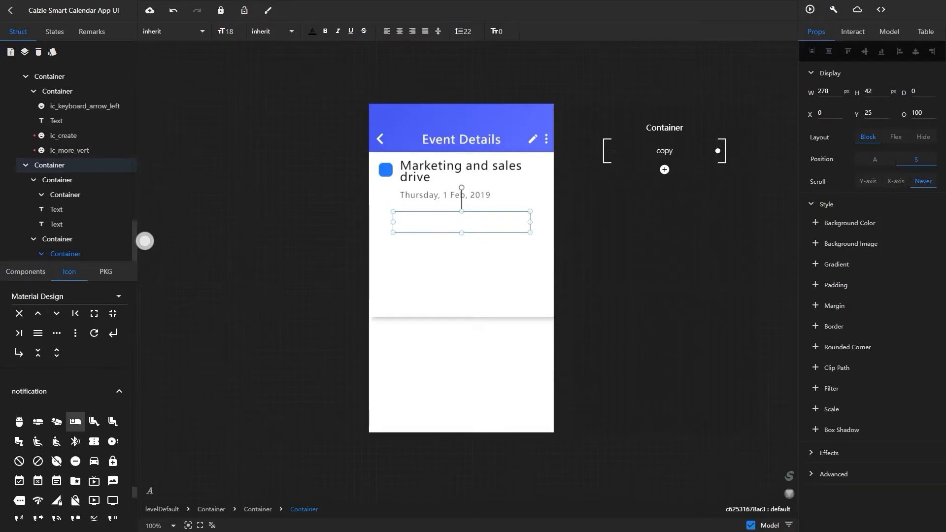
scroll(75, 500, "down", 6)
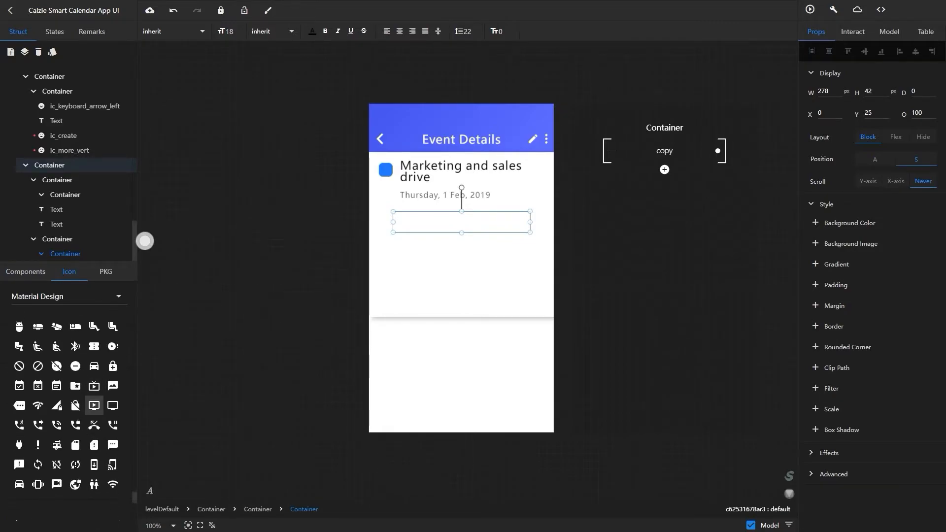
scroll(75, 470, "up", 4)
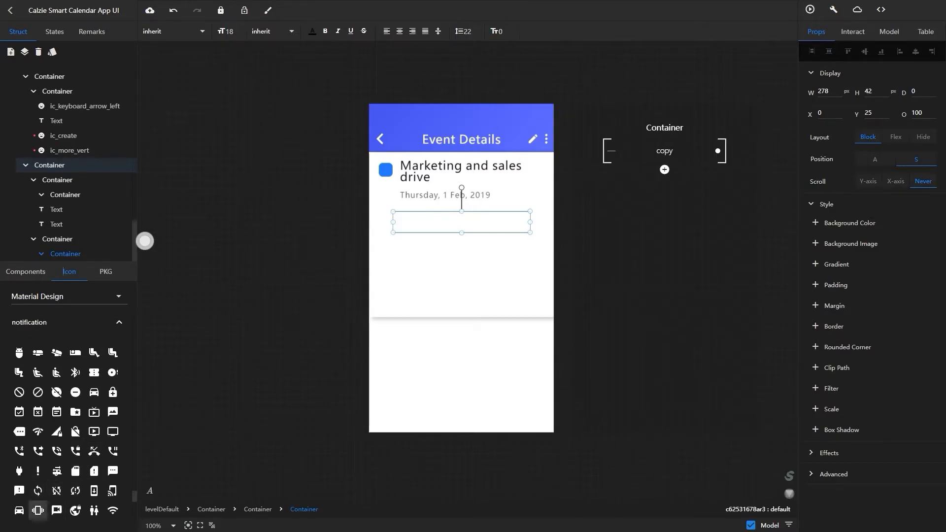
scroll(94, 459, "up", 5)
scroll(95, 459, "up", 5)
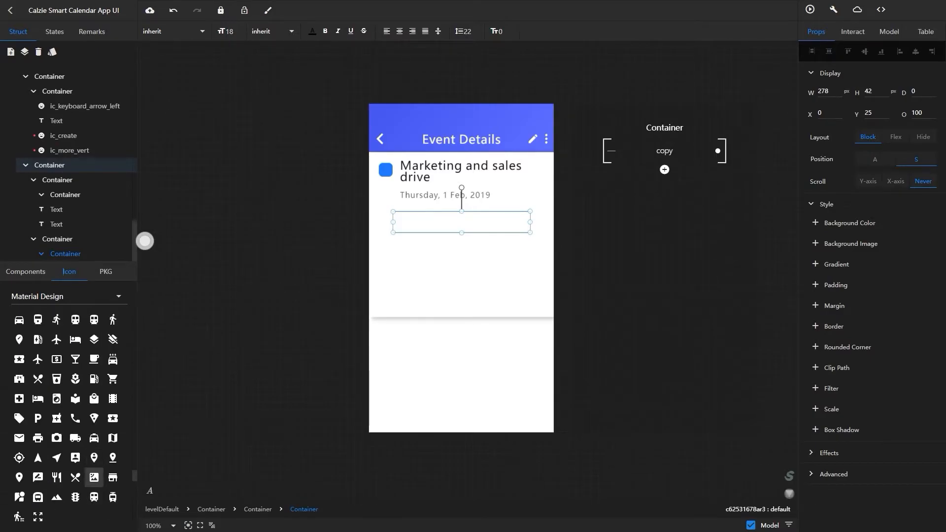
scroll(57, 444, "up", 3)
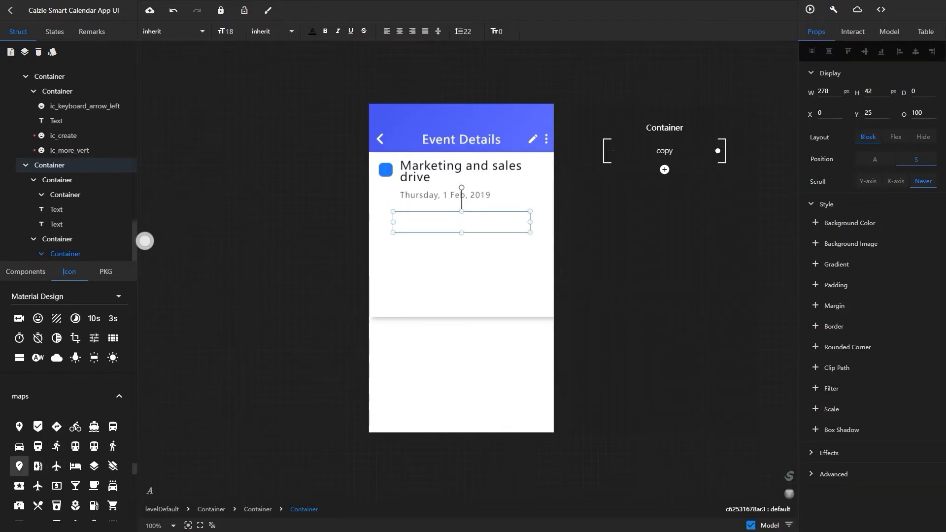
scroll(94, 427, "up", 3)
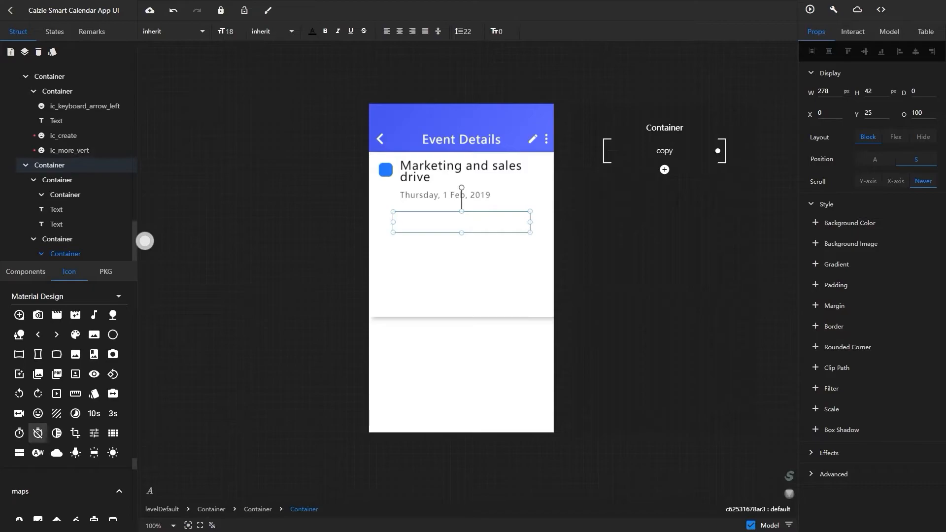
scroll(76, 445, "up", 1)
scroll(94, 436, "up", 10)
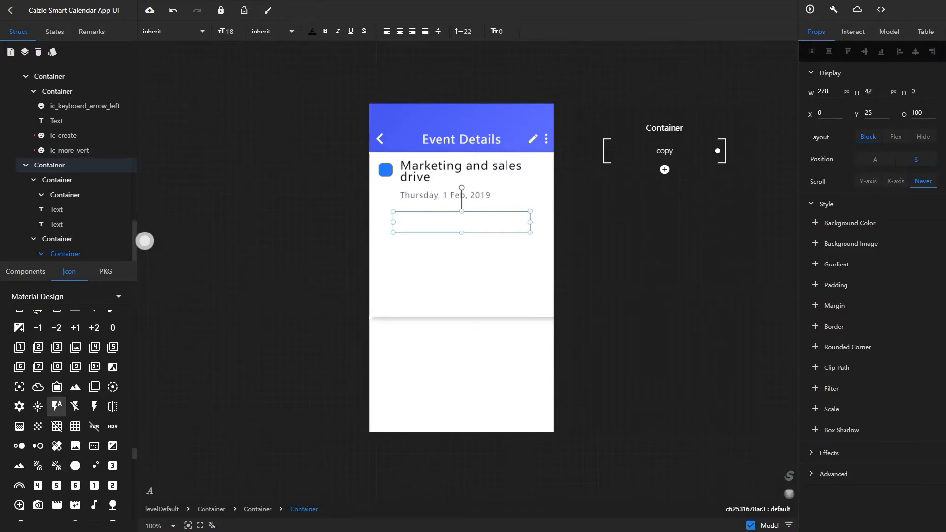
scroll(94, 429, "up", 7)
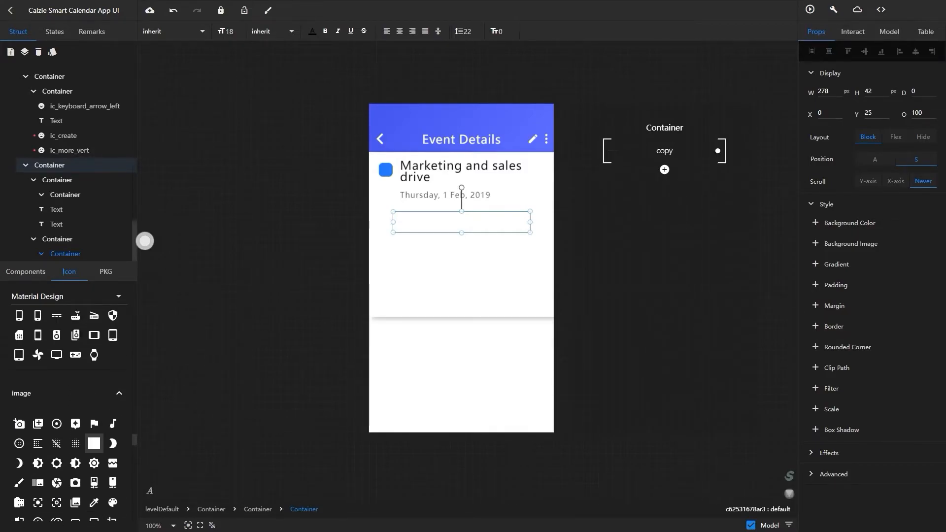
scroll(94, 424, "up", 8)
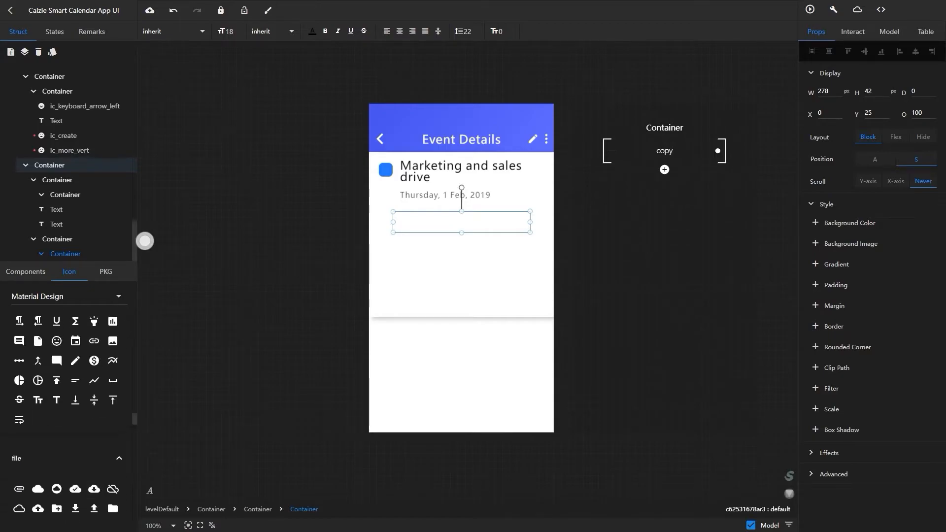
scroll(94, 508, "up", 8)
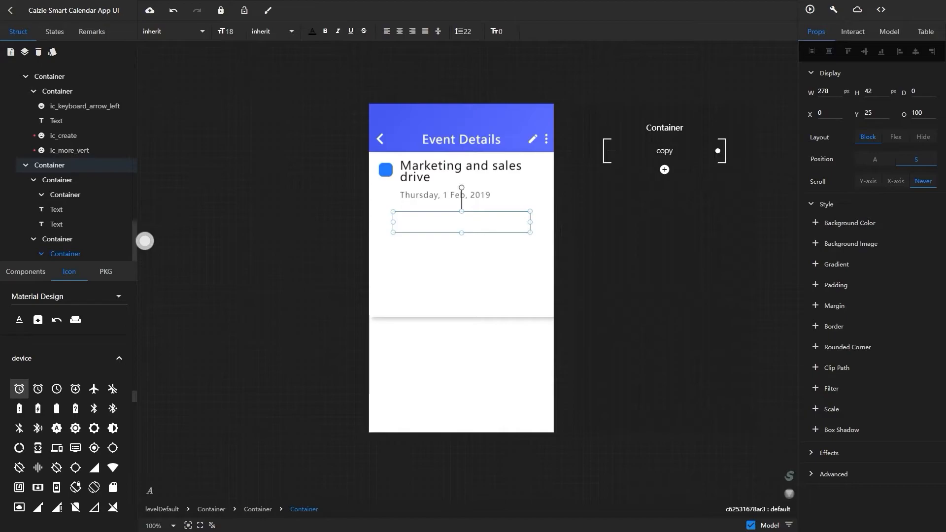
left_click_drag(57, 389, 427, 230)
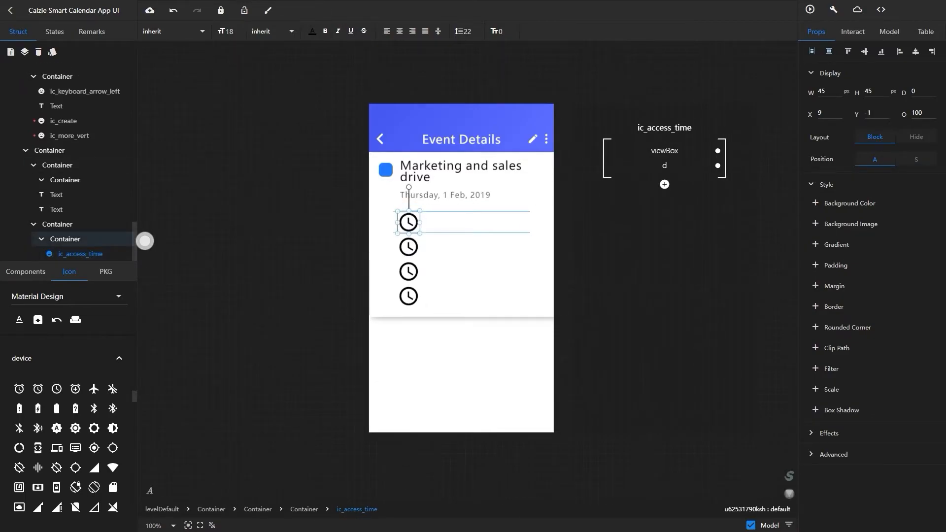
Align the clock icon to the left edge of its Container and resize it to 30 by 30 px
key("Left")
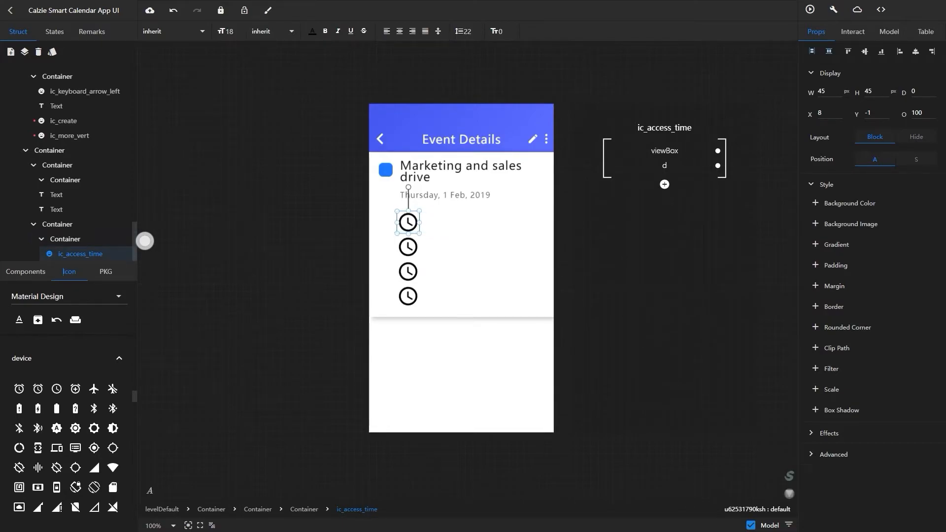
left_click(900, 52)
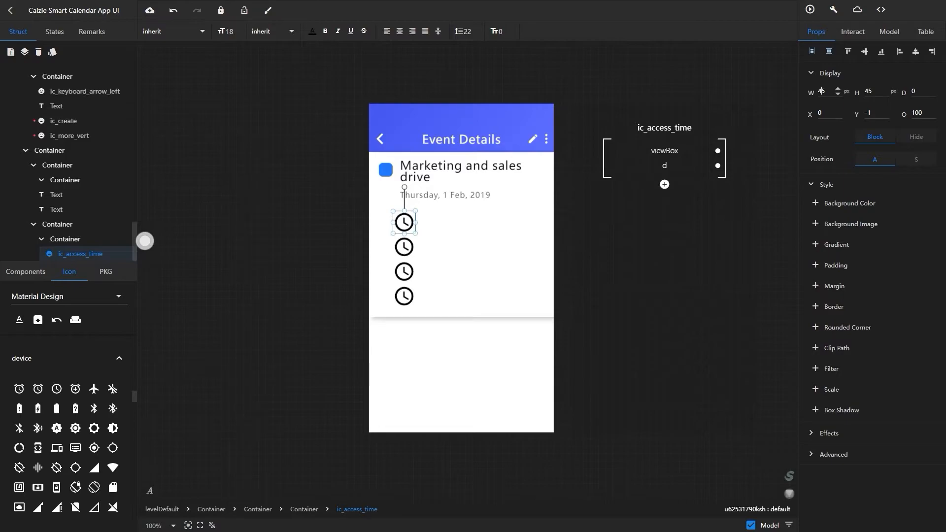
left_click(869, 91)
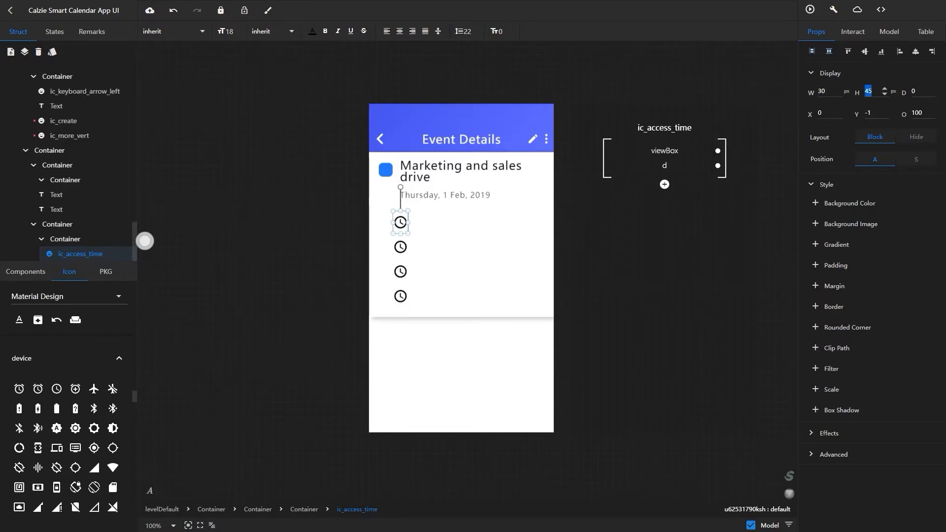
key("Return")
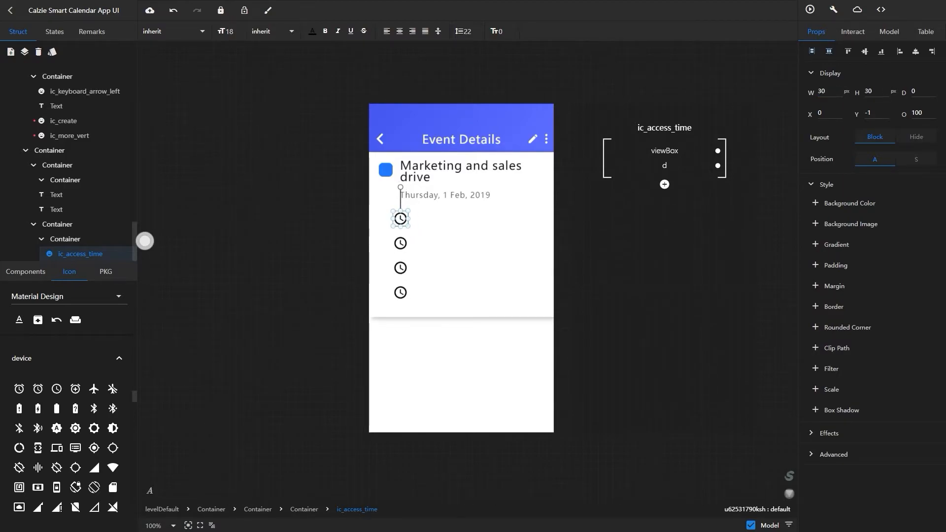
Add a Text element beside the clock icon in the nested Container and vertically centre the clock icon
left_click(7, 271)
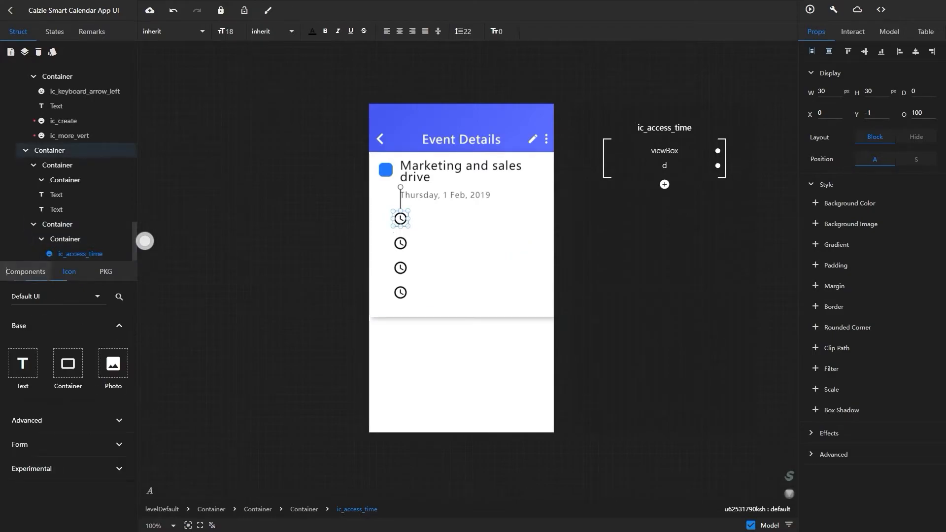
left_click_drag(372, 256, 434, 221)
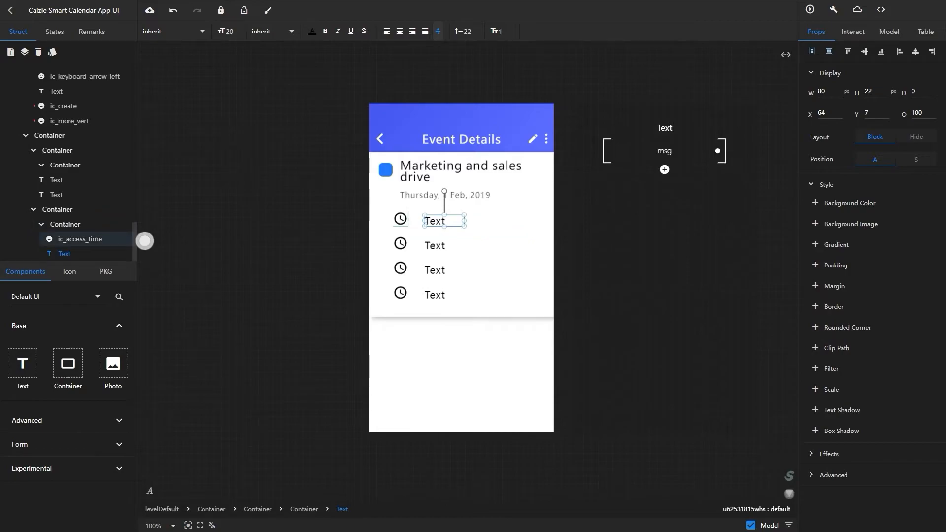
left_click(81, 239)
left_click(865, 52)
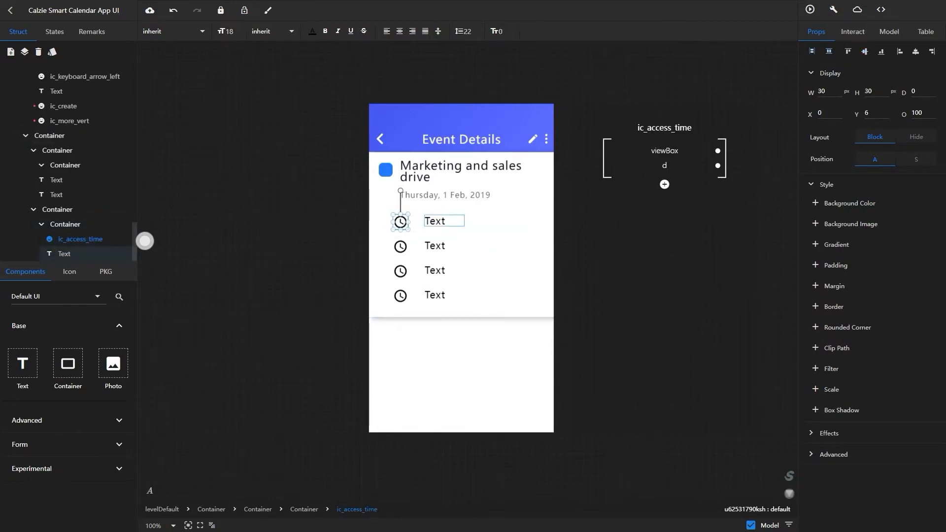
Move the Text closer to the clock icon, to about X 44, and centre it vertically in the Container
left_click(436, 221)
left_click_drag(436, 221, 426, 222)
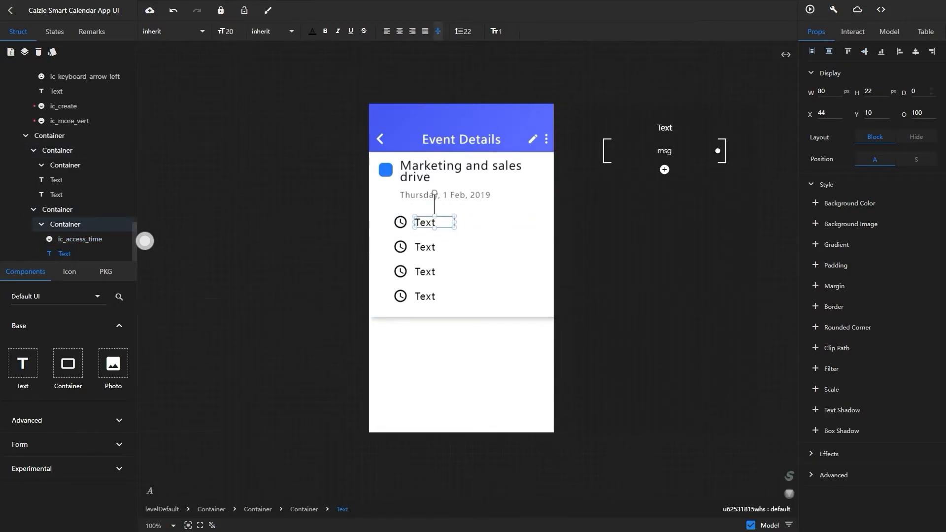
left_click(881, 52)
left_click(866, 51)
Add a one-dimensional values model to the Text element and extend it to four value entries
left_click(880, 31)
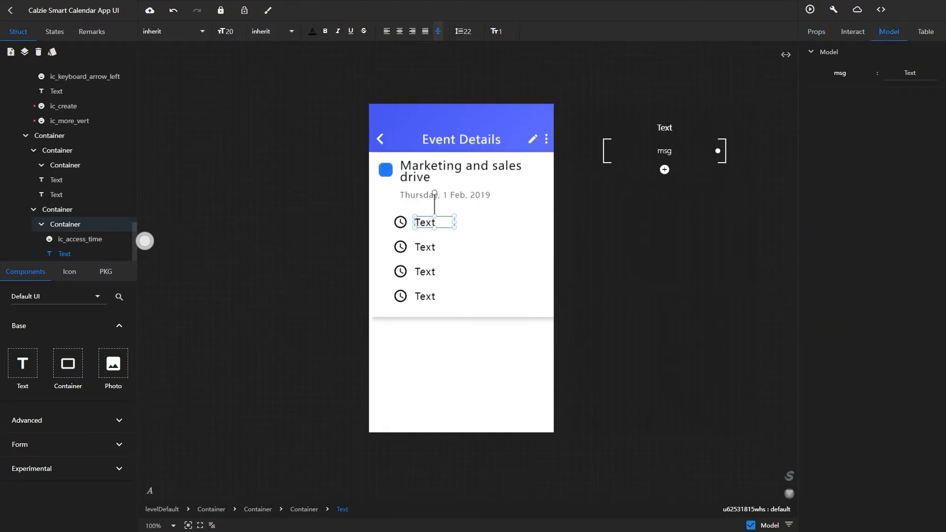
left_click(664, 169)
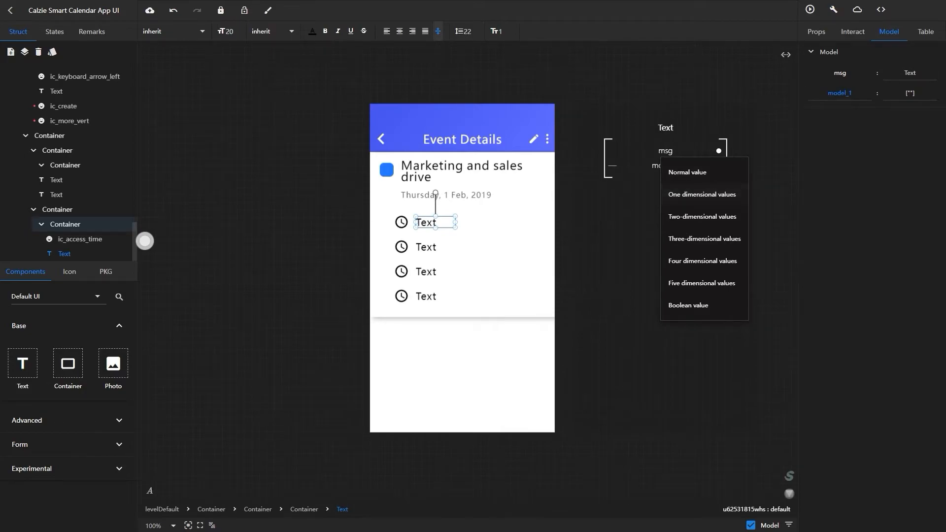
left_click(702, 195)
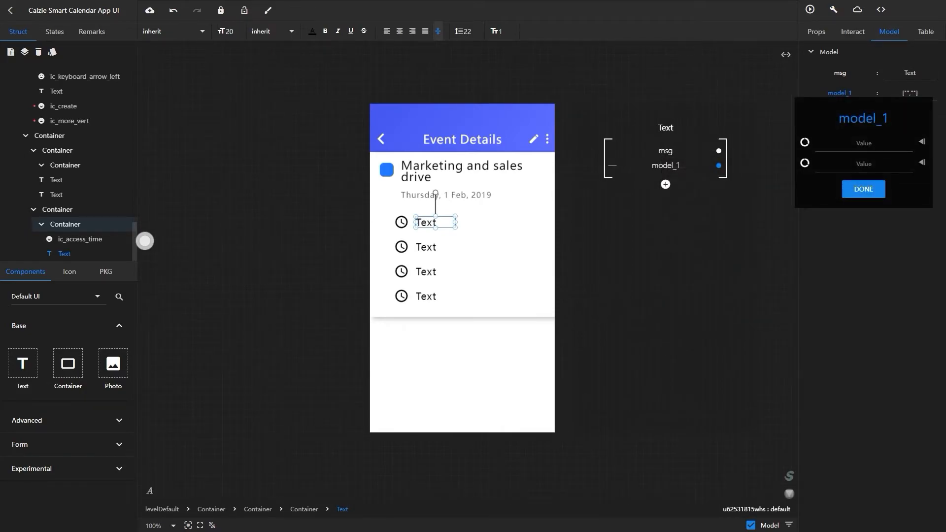
key("Return")
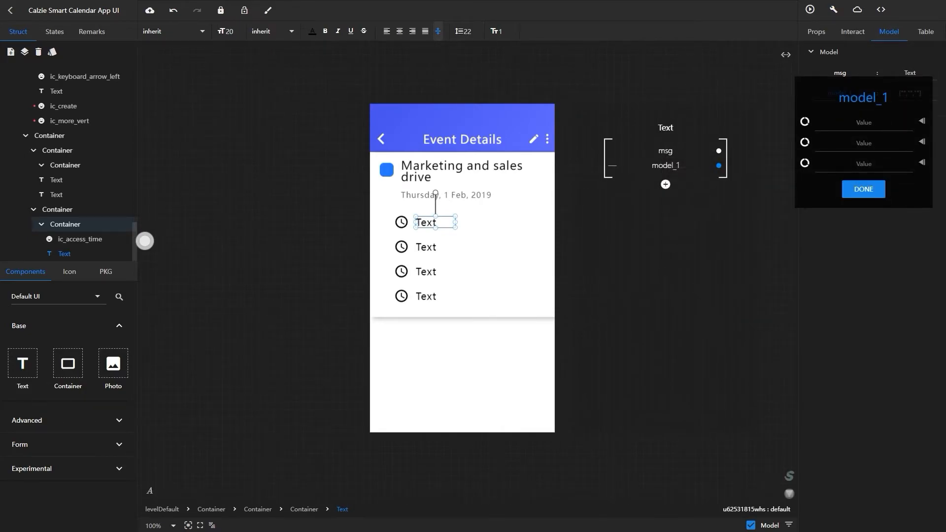
key("Return")
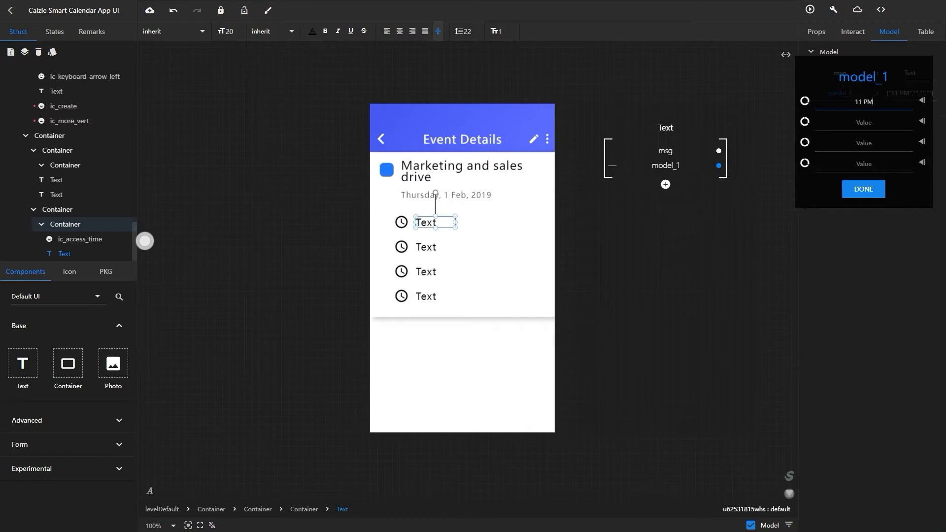
Fill the Text's four model values with 11 PM - 12 PM, New York, 1 hour before and Never, and rename the model to msg
type("11 PM - 12 PM")
key("Tab")
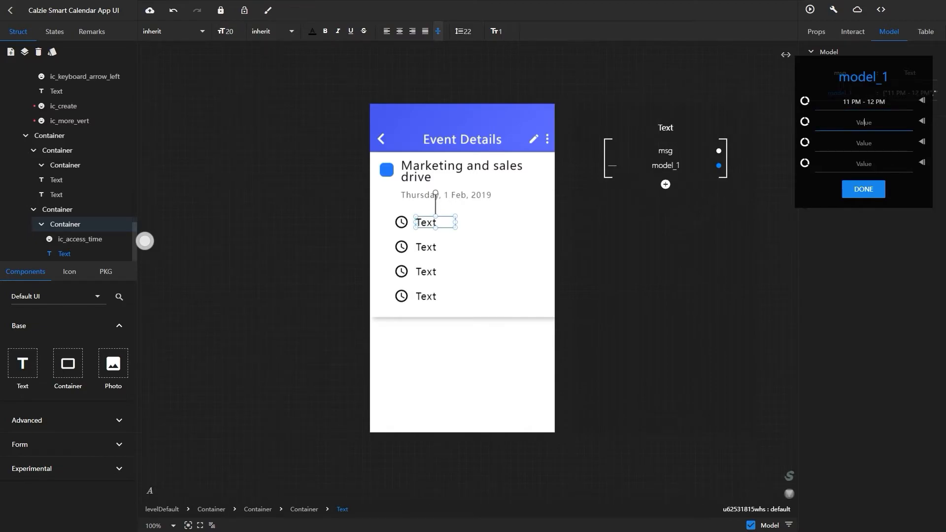
type("New York")
key("Tab")
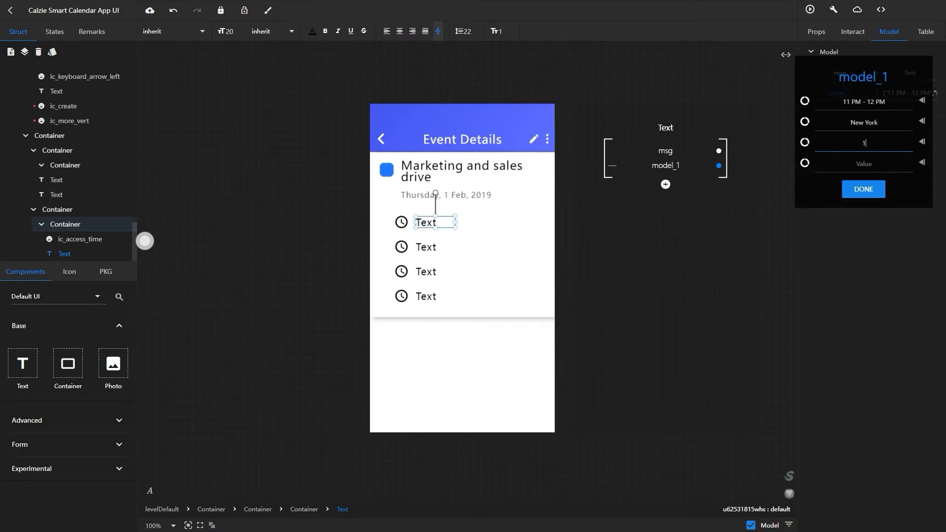
type("1 hour before")
key("Tab")
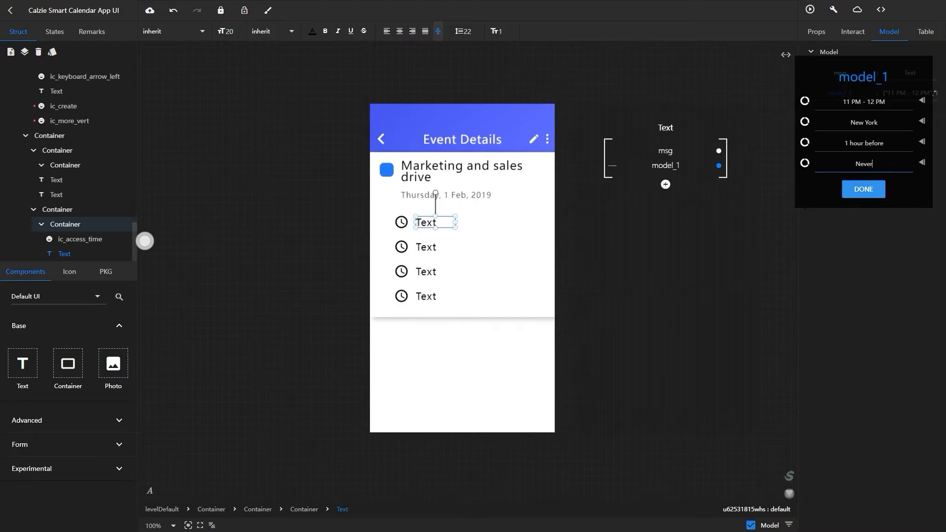
key("Tab")
key("Return")
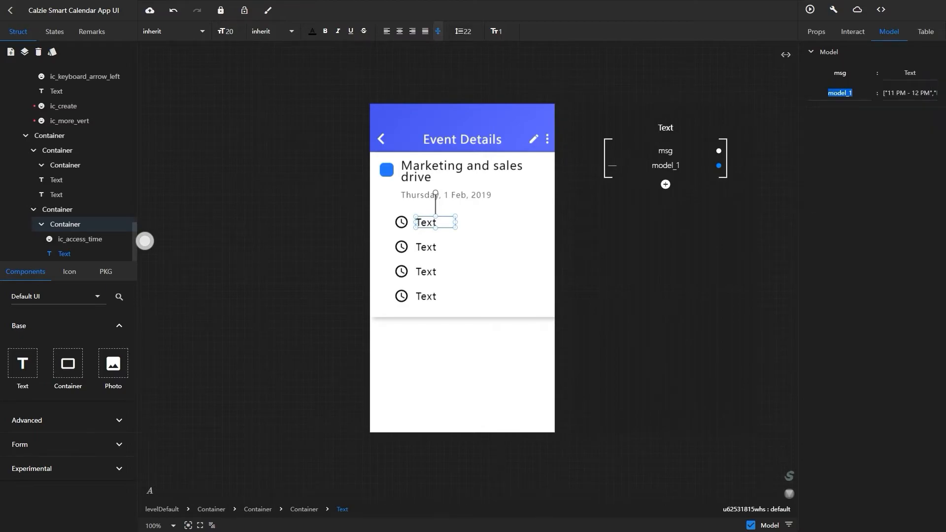
type("msg")
key("Return")
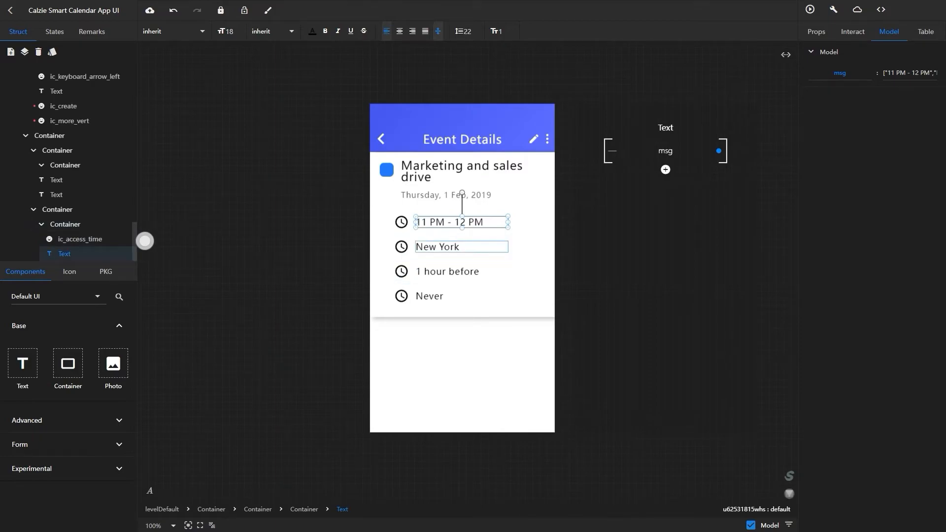
Copy the d path value of ic_access_time and add a one-dimensional values model to that icon
left_click(80, 239)
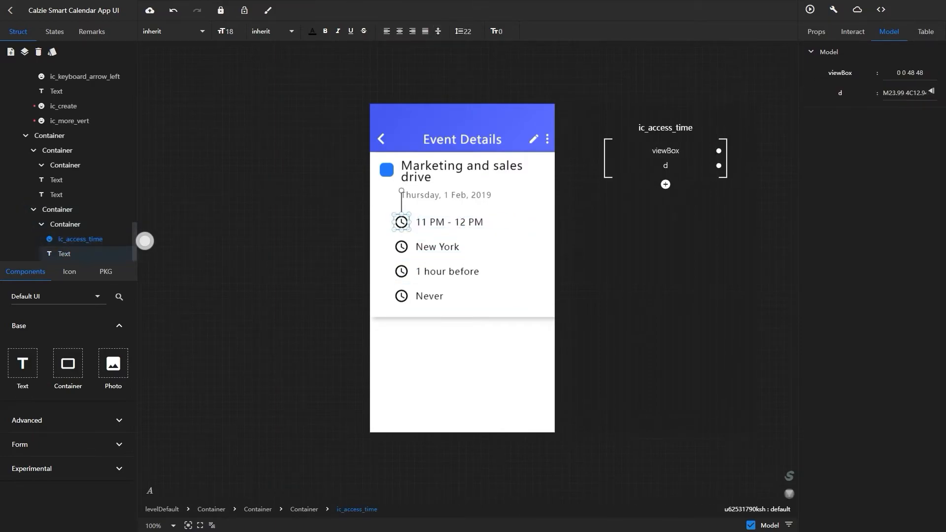
key("ctrl+a")
left_click(666, 185)
left_click(702, 210)
left_click(913, 113)
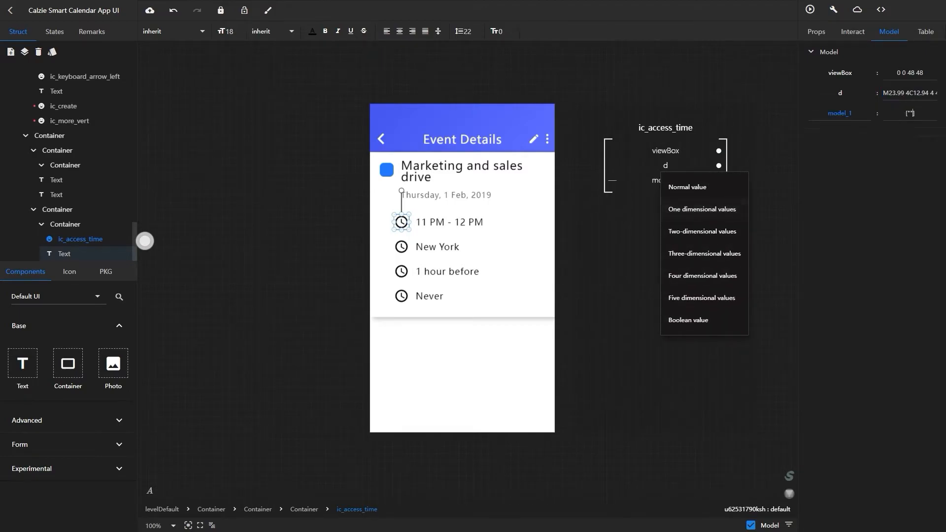
Paste the clock path into the icon's model_1 and duplicate it to make four entries
left_click(864, 184)
key("ctrl+v")
left_click(922, 183)
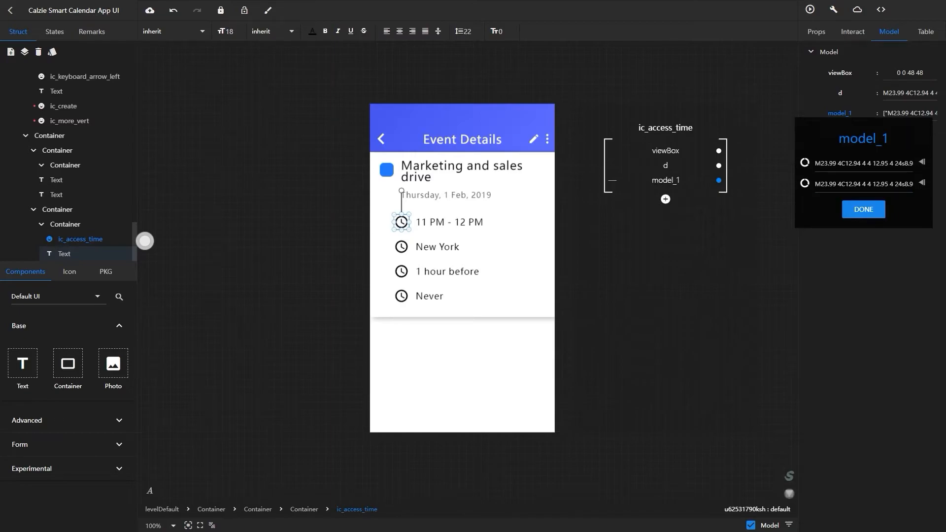
left_click(922, 183)
left_click(923, 183)
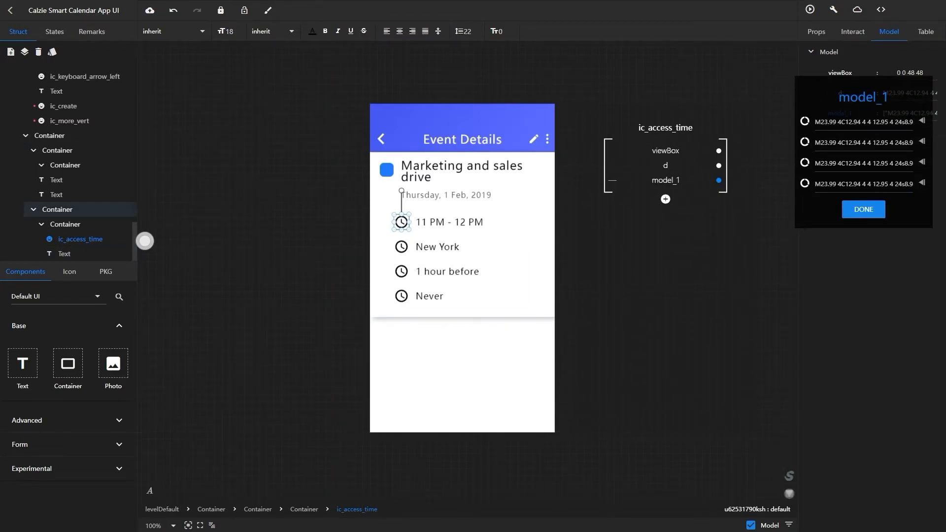
Place the Material Design ic_place icon in the empty area below the event card
left_click(69, 272)
scroll(75, 395, "down", 15)
scroll(57, 406, "down", 10)
scroll(75, 433, "down", 5)
scroll(76, 434, "up", 8)
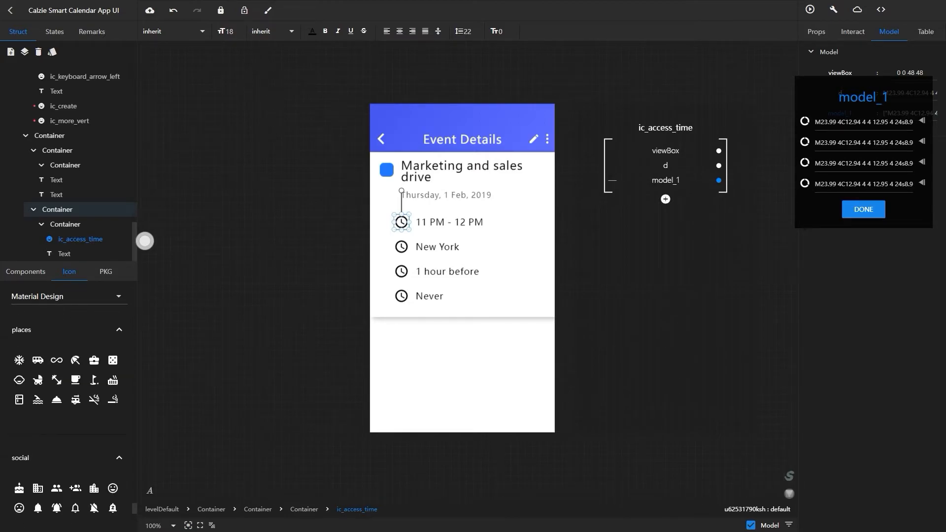
scroll(57, 434, "up", 3)
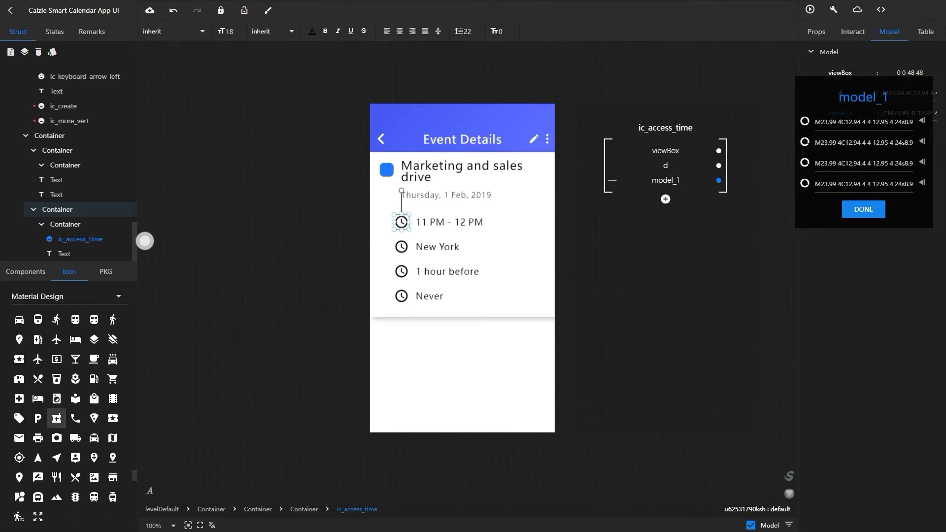
left_click_drag(19, 477, 495, 382)
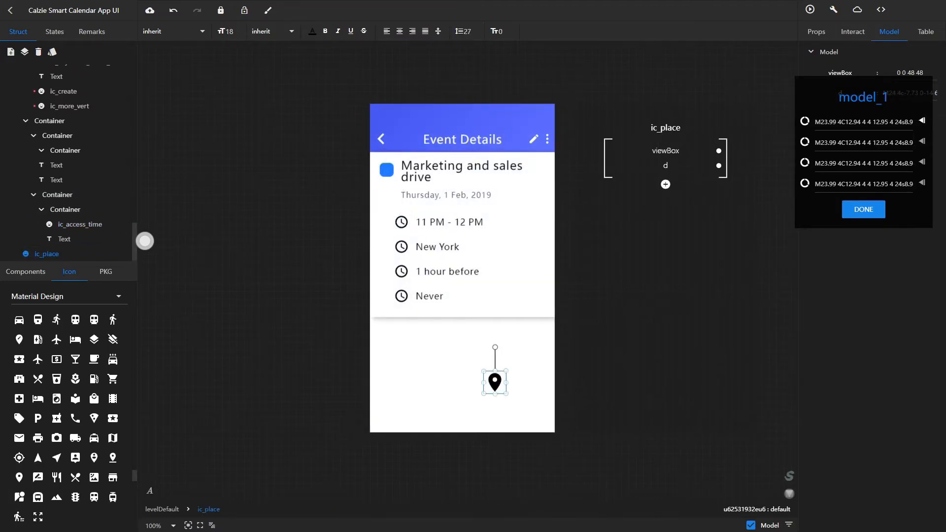
Copy the d path of ic_place into the second model_1 value of ic_access_time and delete the ic_place icon
left_click(863, 209)
left_click(931, 93)
key("ctrl+a")
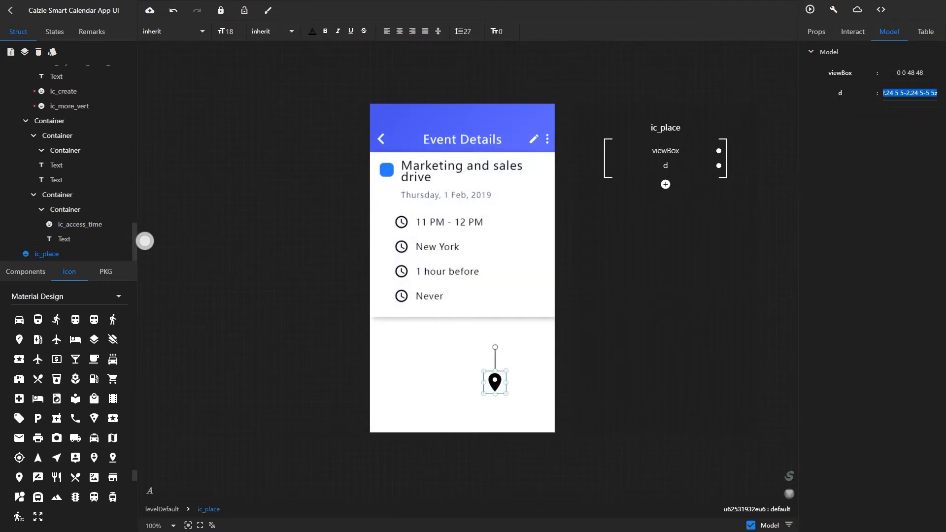
left_click(80, 224)
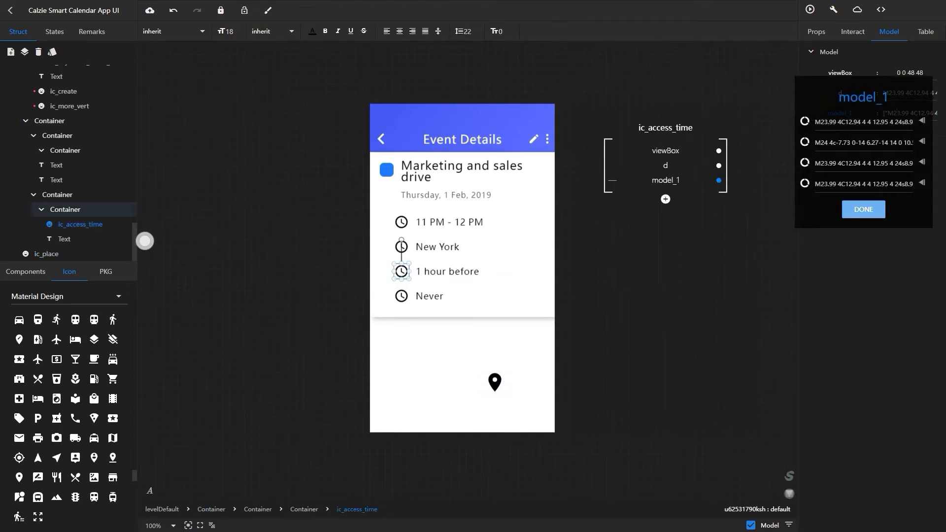
left_click(864, 210)
left_click(46, 254)
key("Delete")
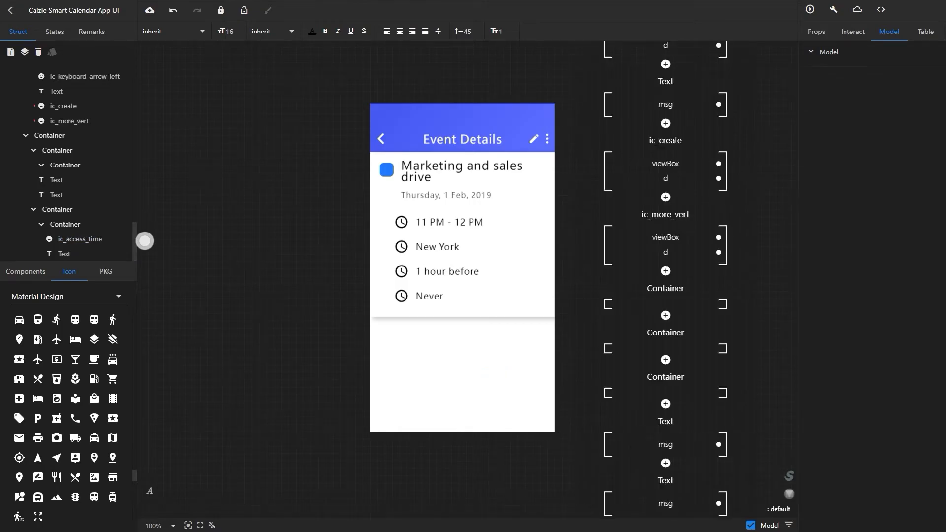
Place the ic_access_alarm icon from the device icons in the empty area below the event card
scroll(66, 415, "up", 10)
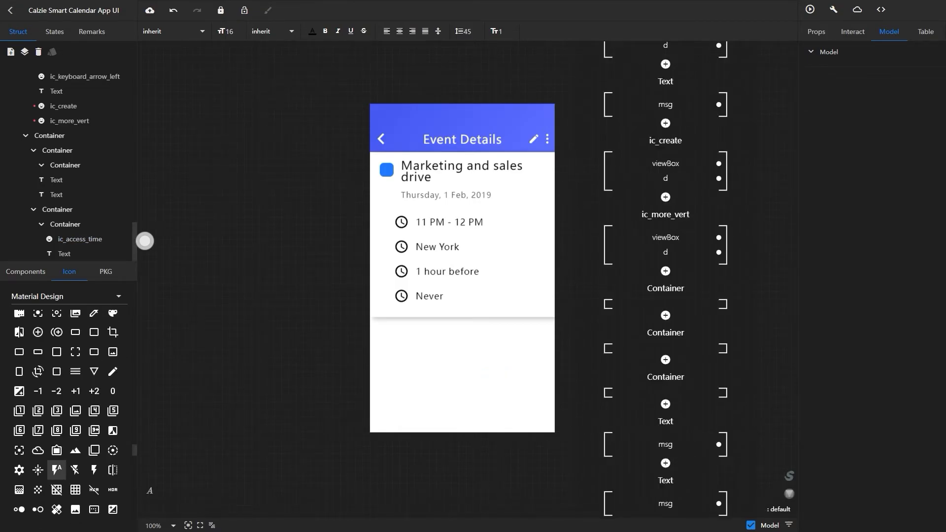
scroll(38, 434, "up", 5)
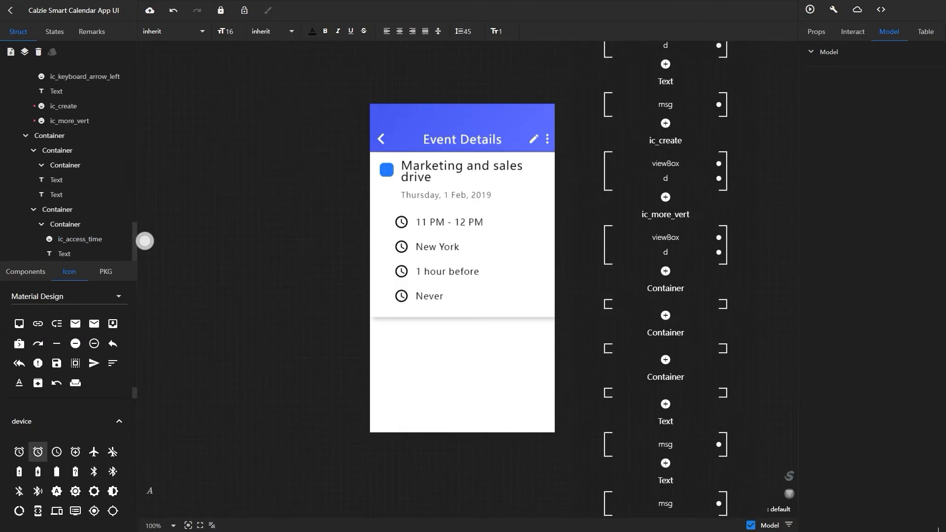
left_click_drag(37, 452, 427, 371)
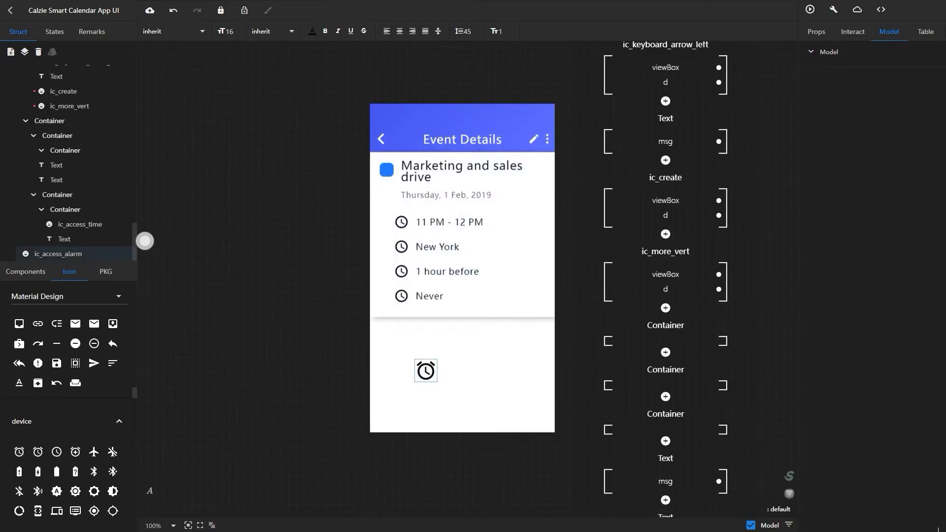
Copy the d path value of ic_access_alarm and delete that icon from the page
left_click_drag(884, 93, 944, 93)
left_click(58, 254)
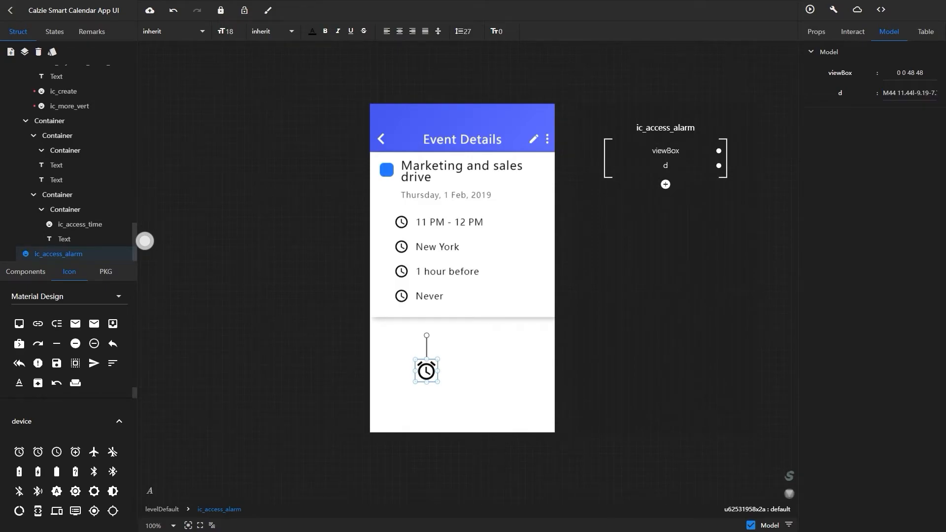
key("Delete")
Replace the third model_1 value of ic_access_time with the copied alarm icon path
left_click(80, 240)
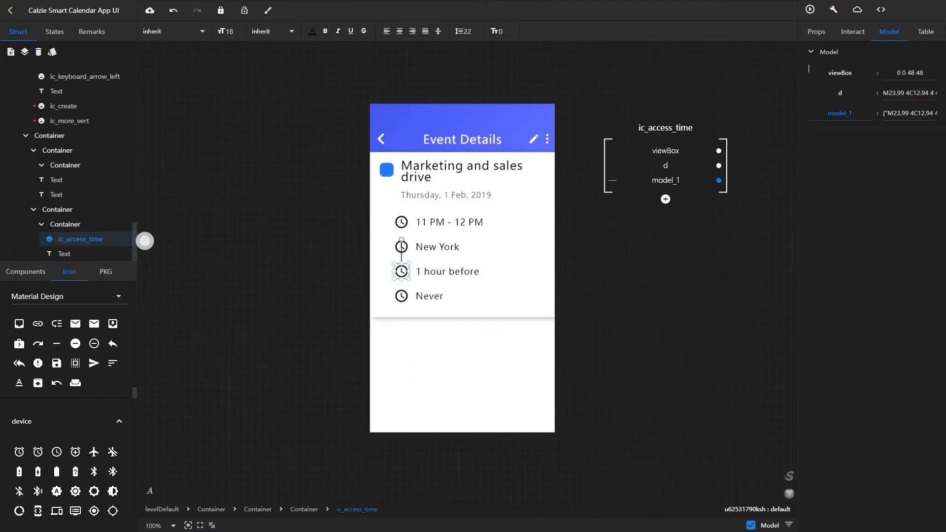
left_click(840, 114)
left_click_drag(815, 164, 932, 164)
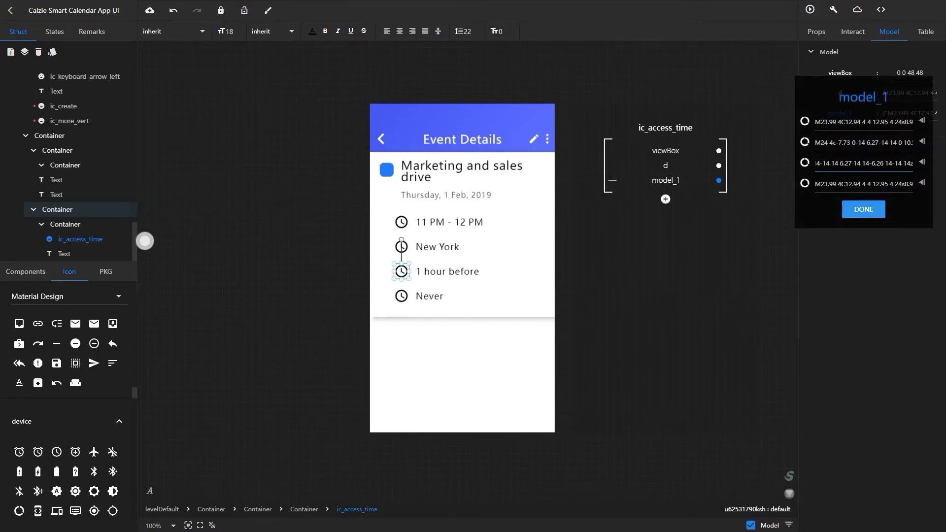
left_click(863, 209)
Place the ic_replay icon below the event card and copy its d path value
scroll(56, 444, "down", 5)
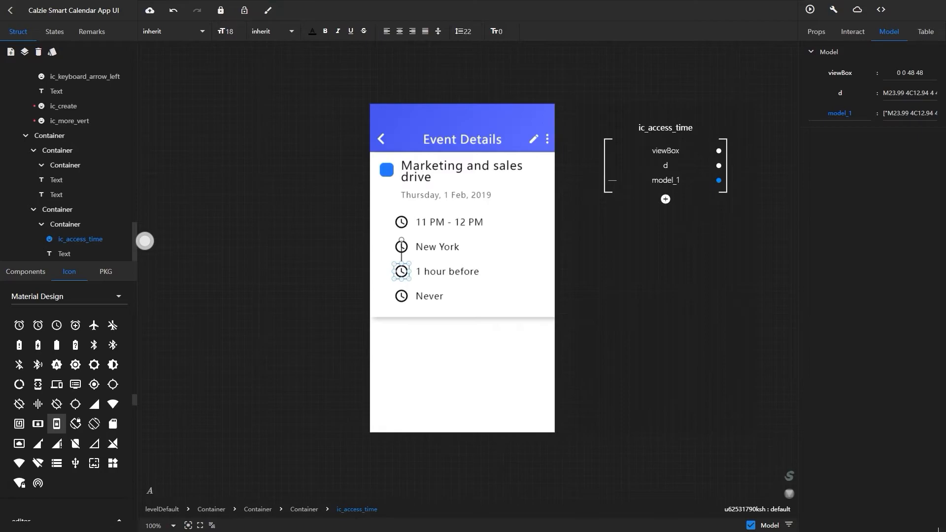
scroll(64, 458, "down", 8)
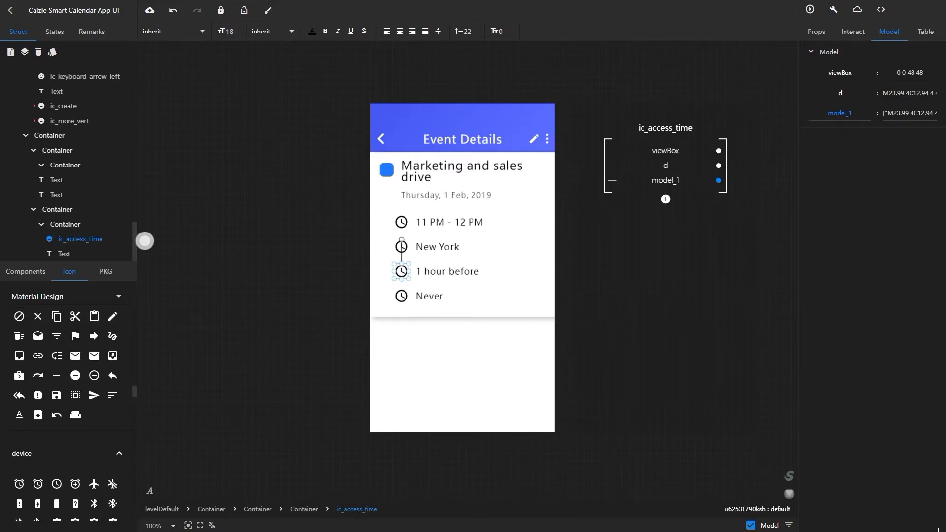
scroll(75, 443, "up", 10)
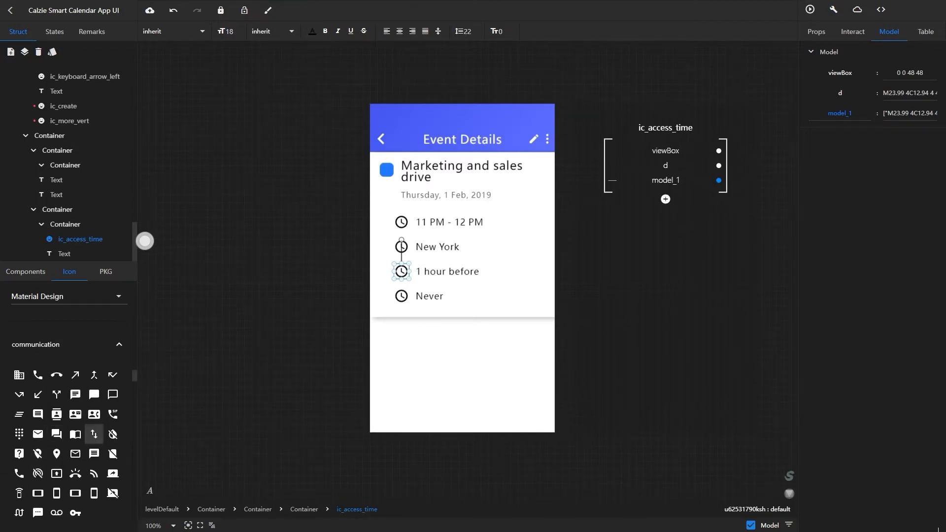
left_click_drag(76, 386, 419, 361)
triple_click(930, 93)
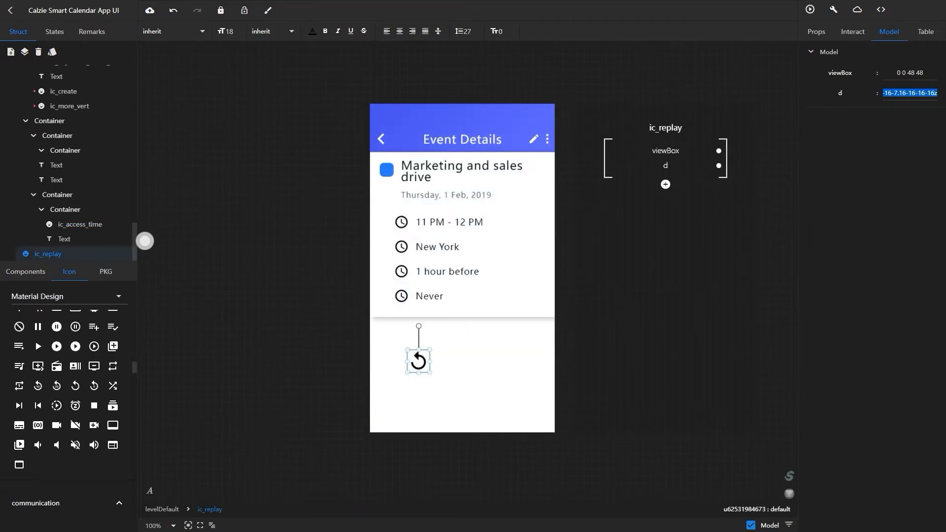
key("ctrl+x")
Replace the fourth model_1 value of ic_access_time with the copied replay icon path
left_click(80, 224)
left_click(894, 113)
left_click_drag(816, 184, 917, 184)
key("ctrl+v")
left_click(864, 210)
Rename the model_1 variable of ic_access_time to d so it drives the icon of each detail row
double_click(841, 113)
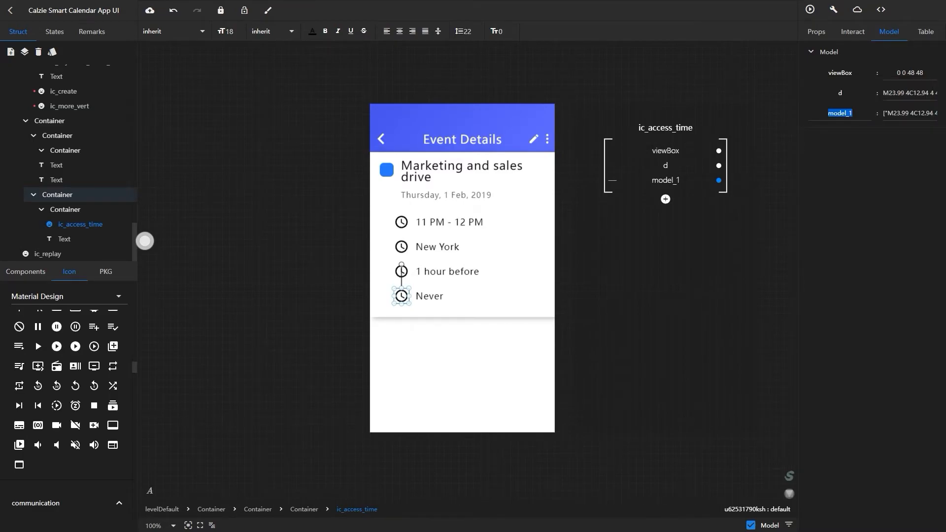
type("d")
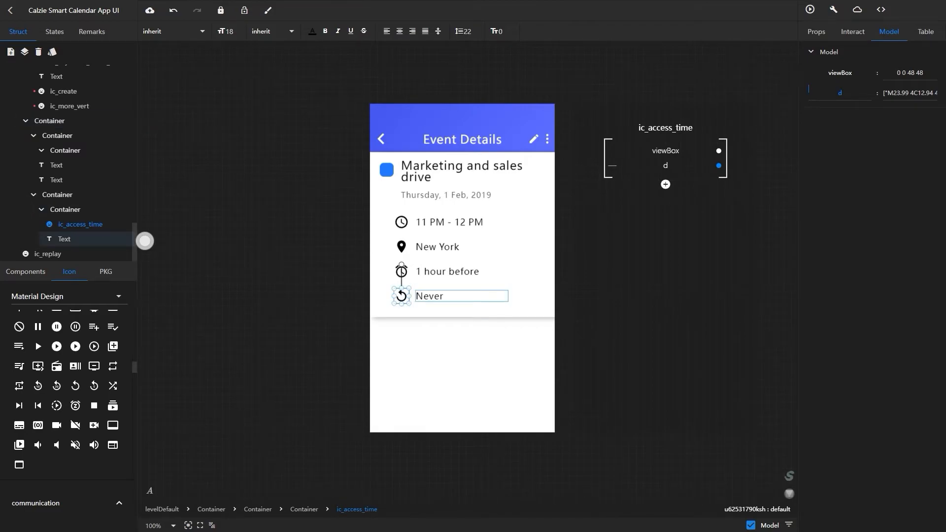
Hide the repeated container that holds ic_access_time and its text in the event card
left_click(64, 239)
left_click(65, 210)
left_click(25, 272)
scroll(84, 240, "up", 1)
scroll(94, 231, "down", 1)
left_click(124, 209)
left_click(125, 209)
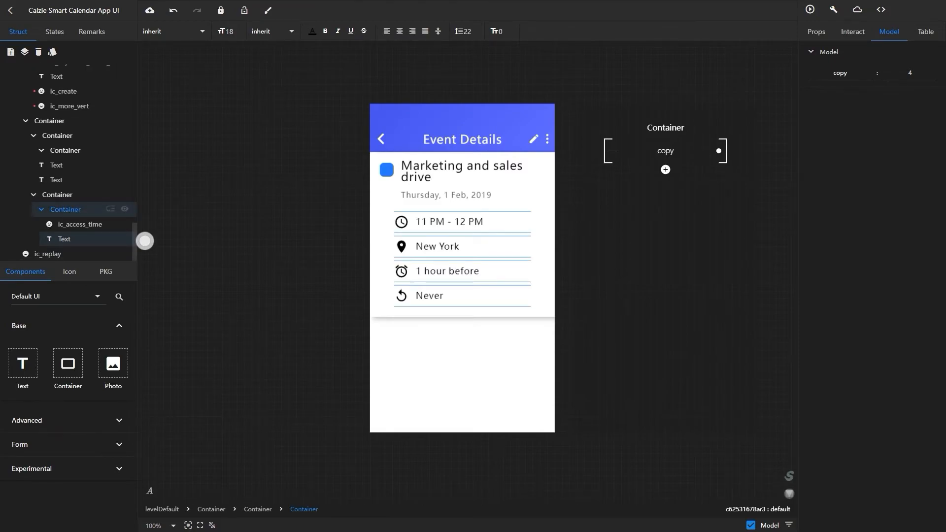
key("ctrl+h")
key("ctrl+h")
key("ctrl+h")
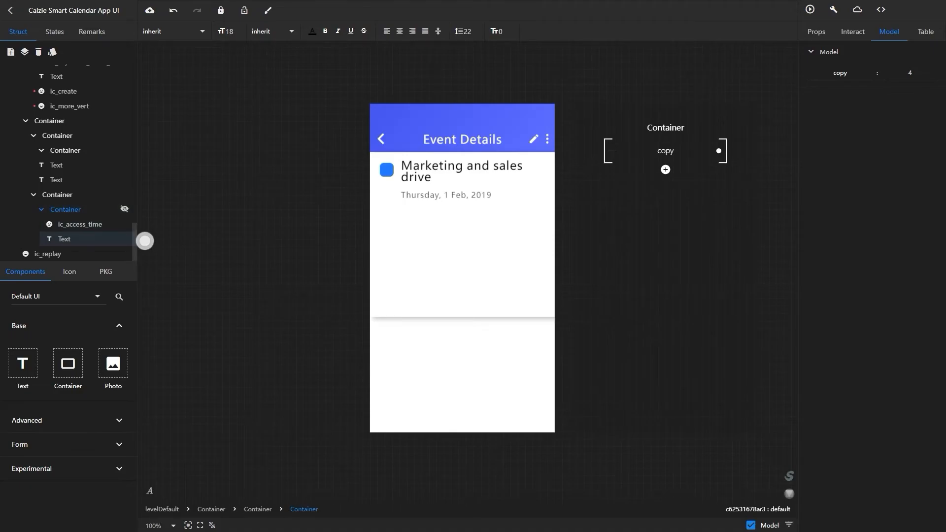
Place the Material Design ic_pin_drop icon inside the lower container of the event card, below the date
left_click(63, 271)
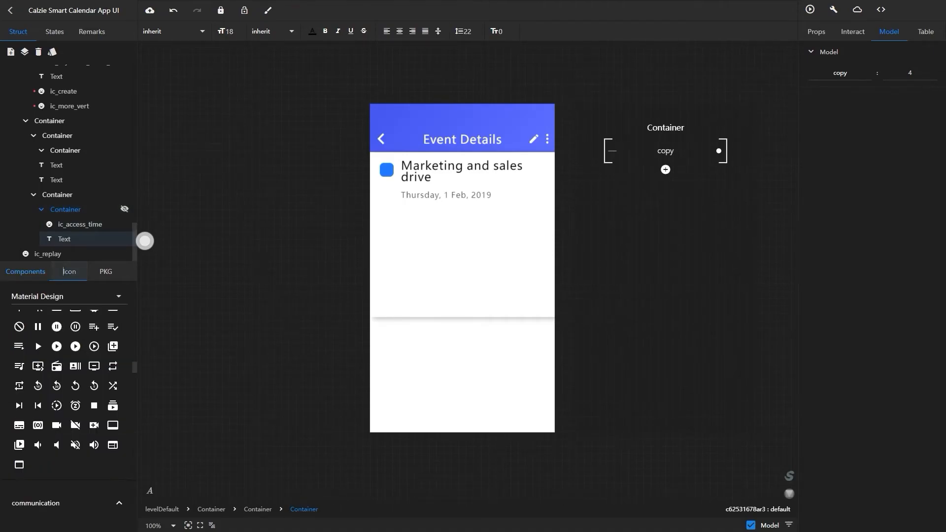
scroll(66, 394, "down", 3)
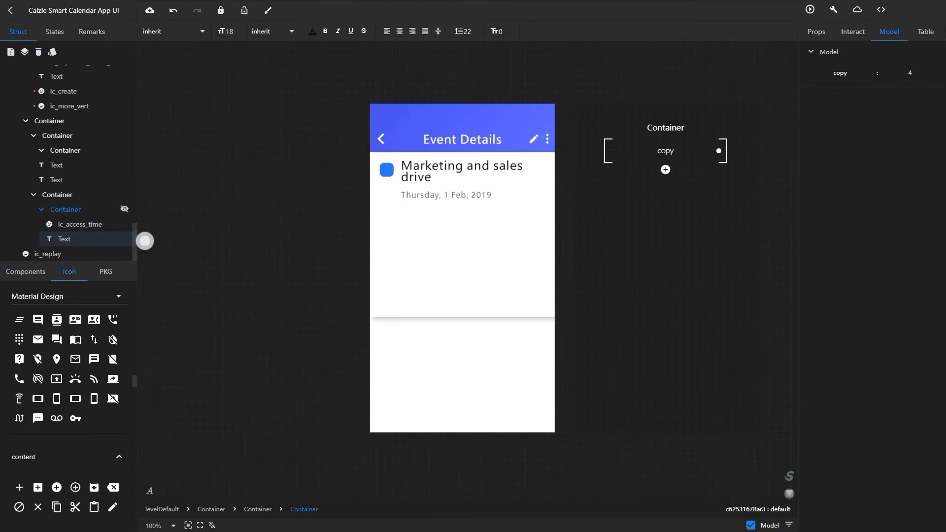
scroll(67, 394, "down", 3)
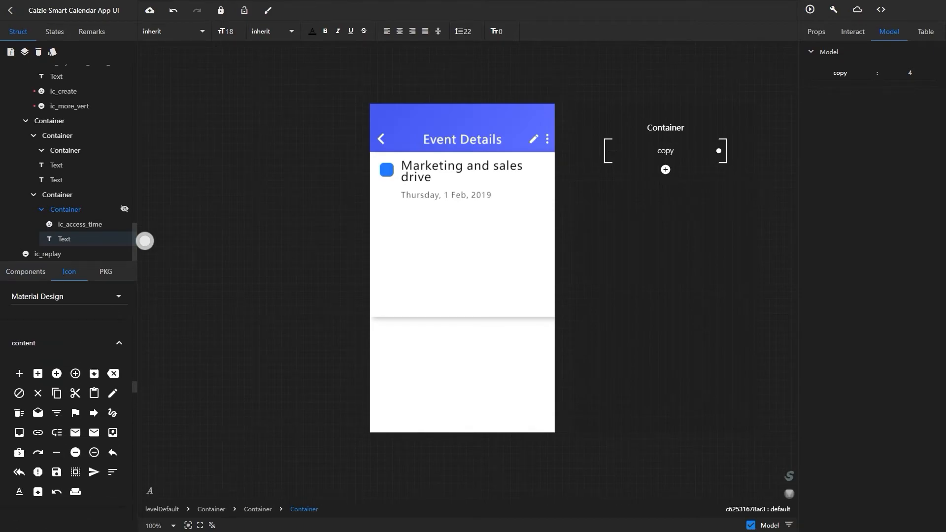
scroll(75, 464, "down", 6)
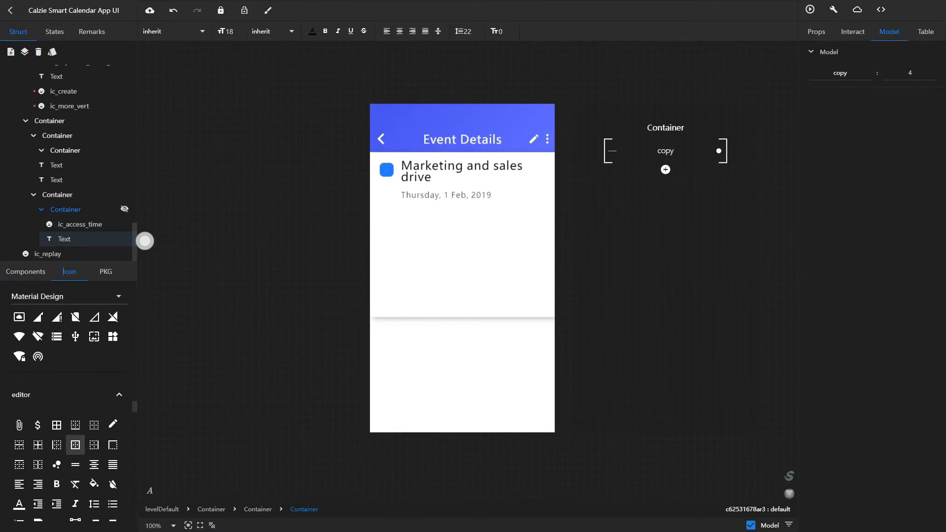
scroll(75, 476, "down", 10)
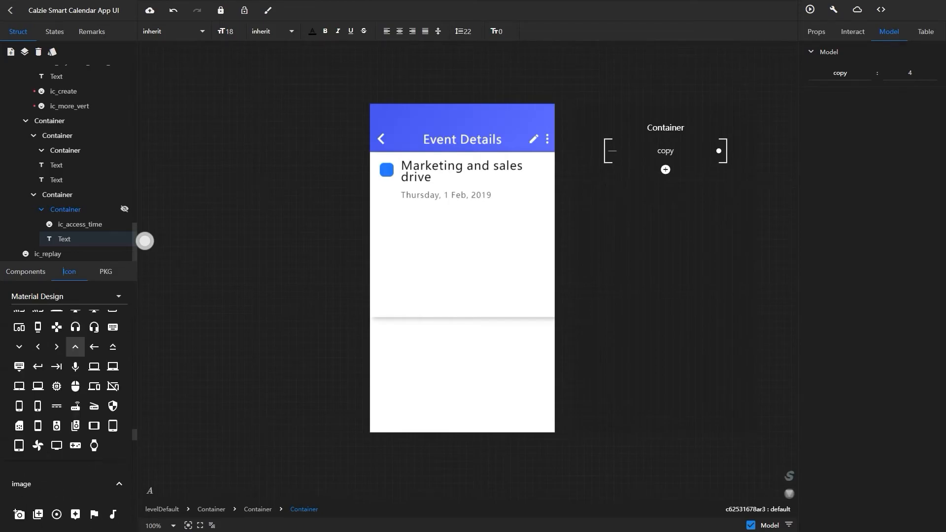
scroll(75, 444, "down", 8)
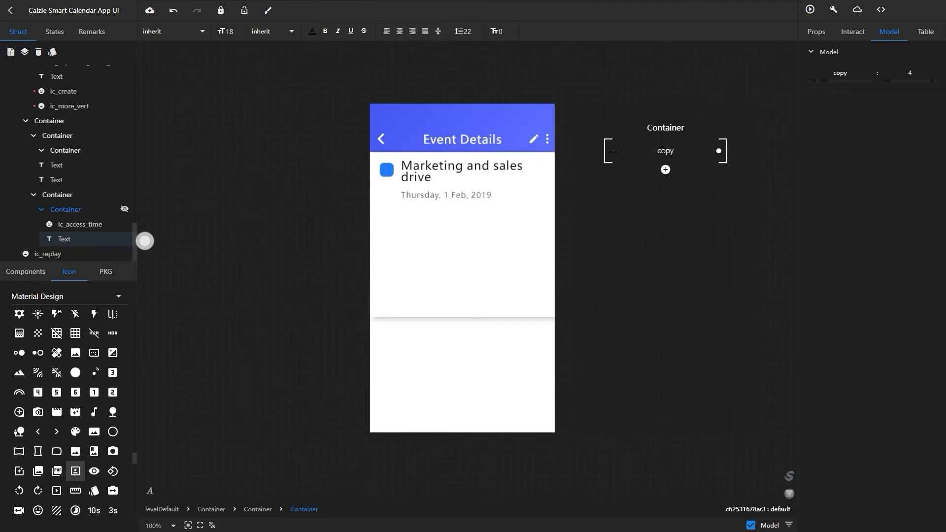
scroll(75, 419, "down", 5)
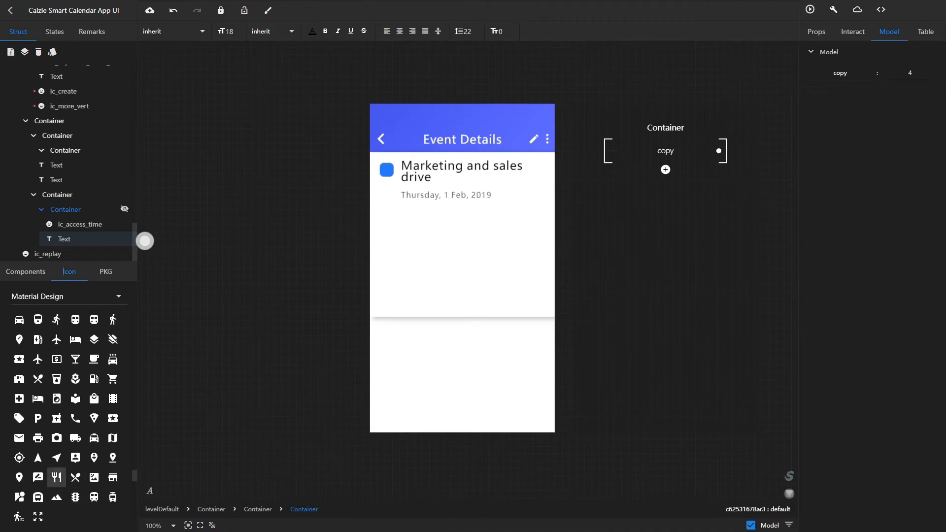
scroll(75, 473, "down", 4)
left_click_drag(113, 426, 518, 249)
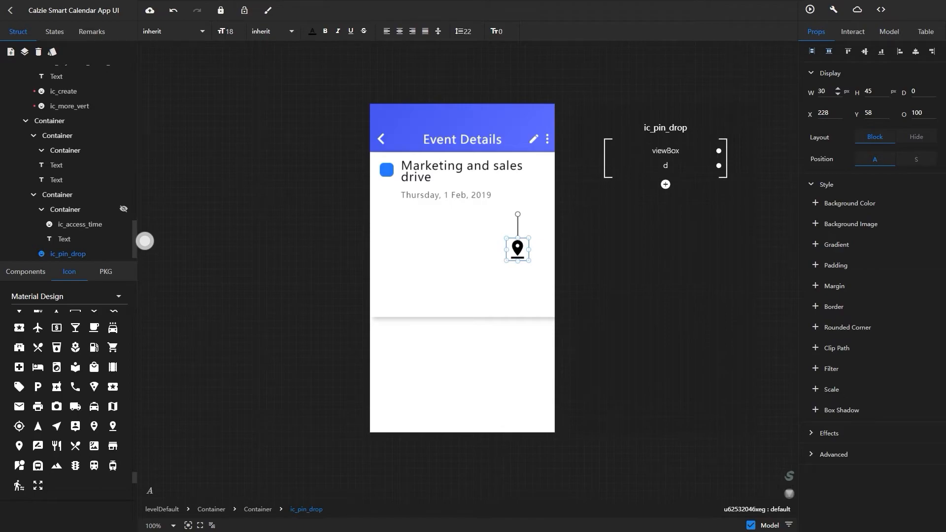
Size the ic_pin_drop icon to 25 by 25 px, set its opacity to 70 and move it to X 240
key("Tab")
type("30")
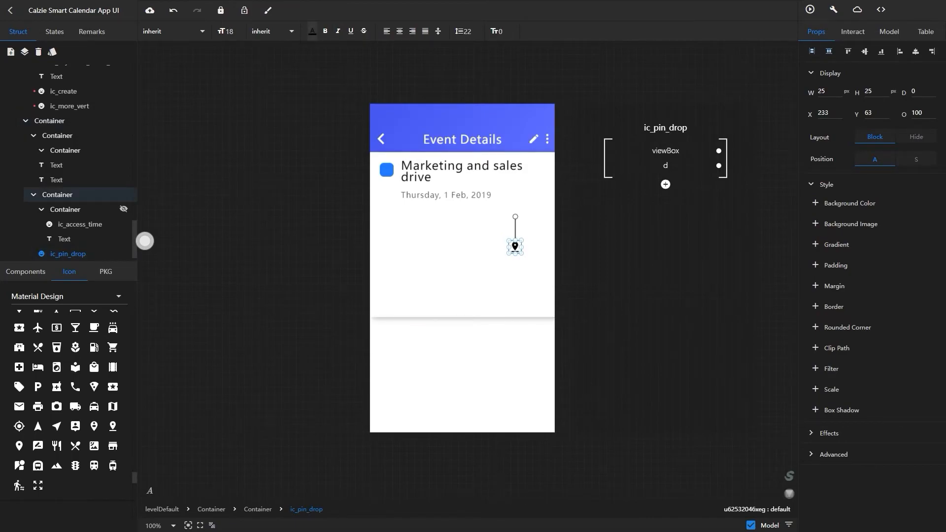
left_click(312, 31)
key("Escape")
double_click(916, 113)
type("7")
left_click_drag(515, 246, 519, 246)
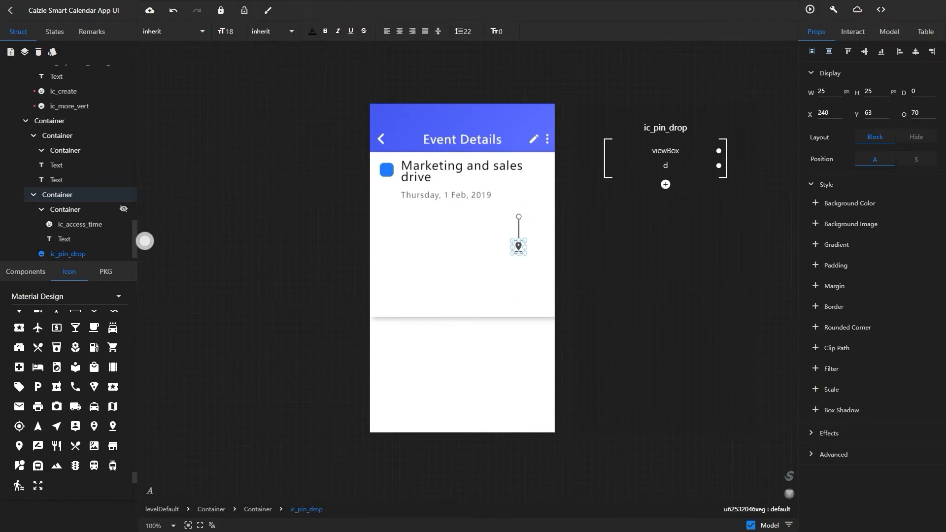
Add a text element beside the pin icon reading "Get Directions", with font size 12 and right alignment
left_click(25, 272)
left_click_drag(23, 364, 483, 256)
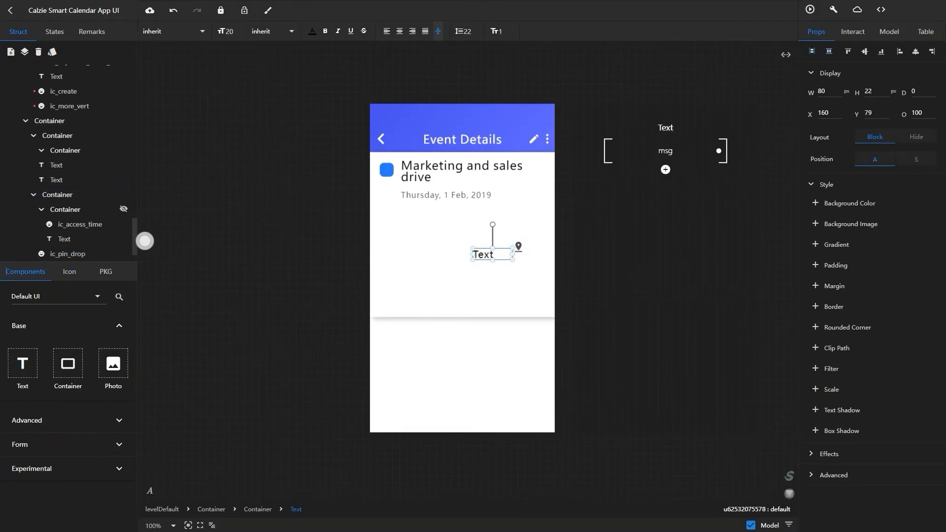
left_click(880, 31)
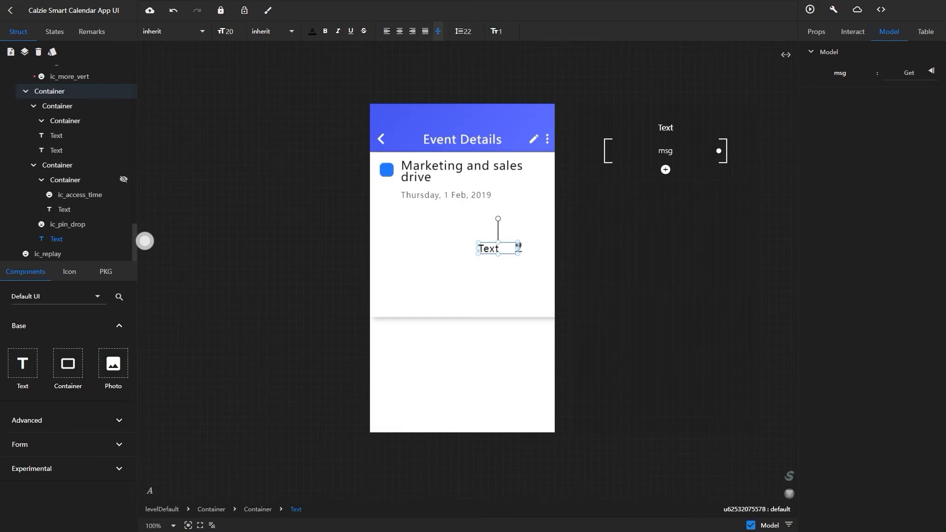
type("Get Direcy")
key("BackSpace")
type("tions")
key("Return")
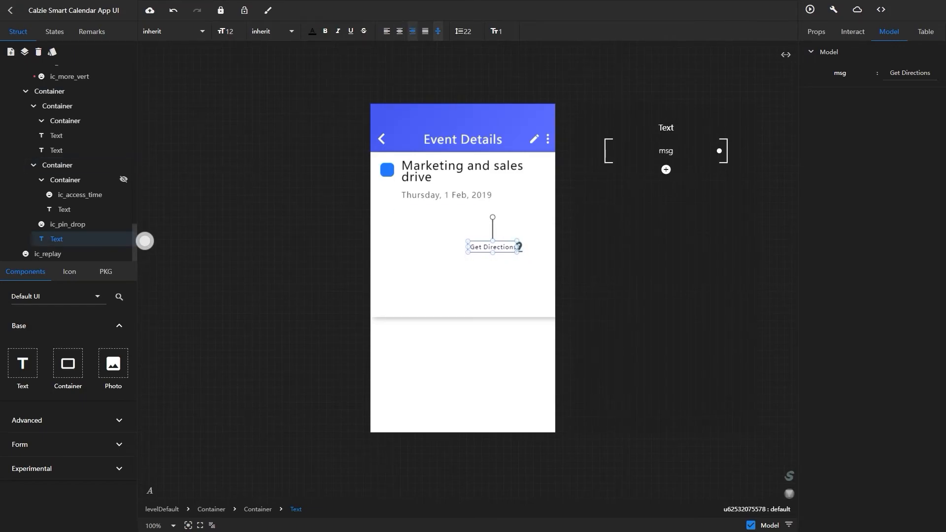
Show the detail rows again, move the pin icon to X 252, and set the Get Directions text to X 156, Y 63, opacity 70
left_click(816, 32)
left_click(124, 180)
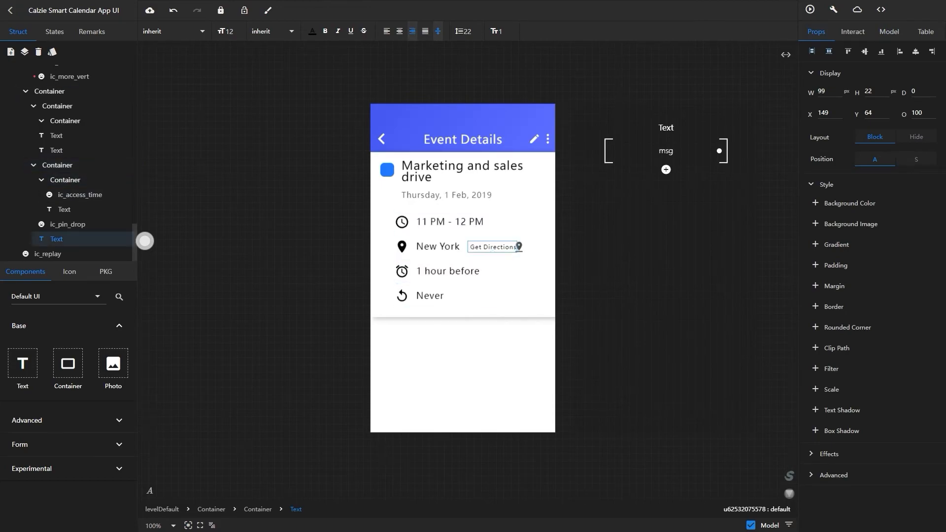
left_click(519, 247)
mouse_move(519, 246)
left_mouse_down()
mouse_move(539, 247)
mouse_move(525, 246)
left_mouse_up()
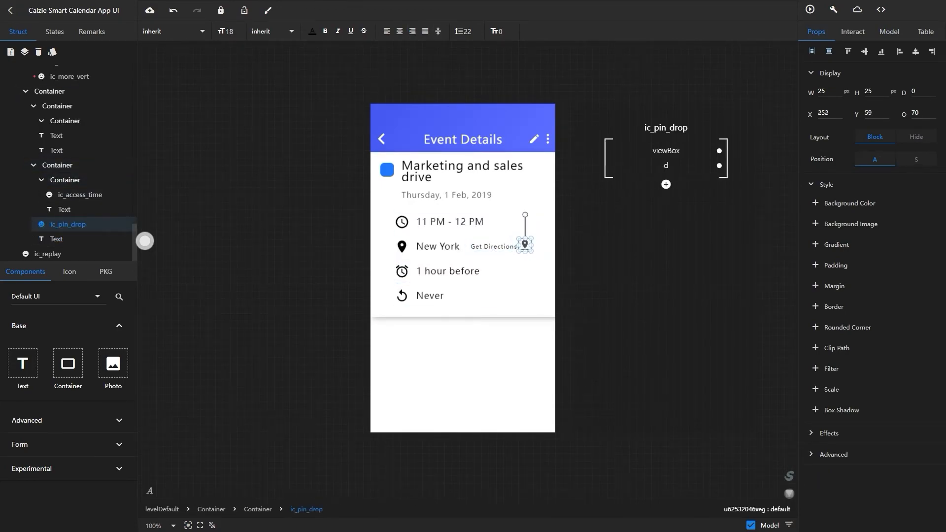
key("Down")
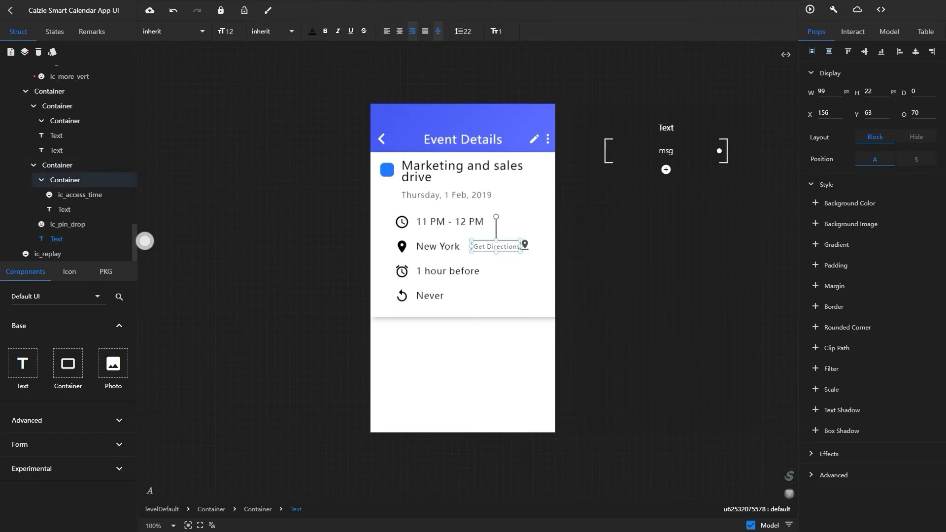
left_click(463, 374)
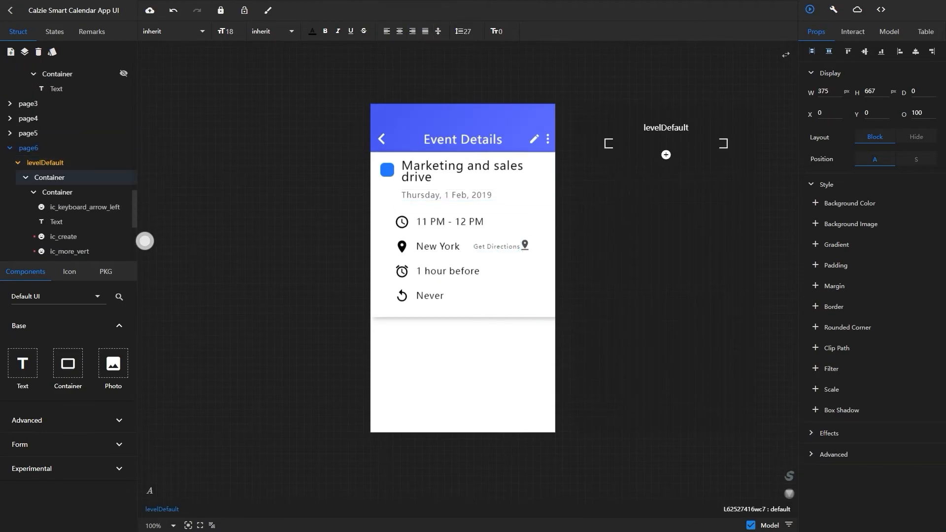
Preview the prototype, test the edit icon and the Save action of Add Event, and leave the preview
left_click(810, 10)
left_click(561, 112)
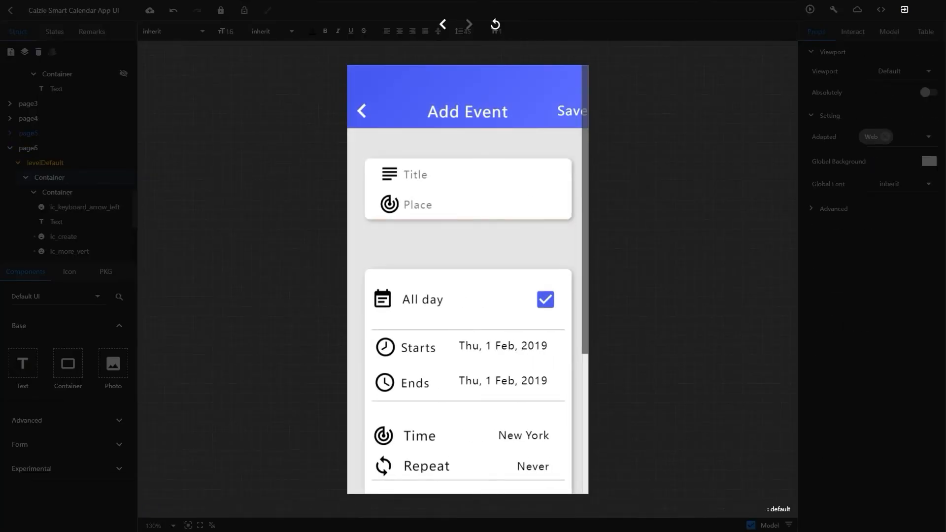
left_click(568, 111)
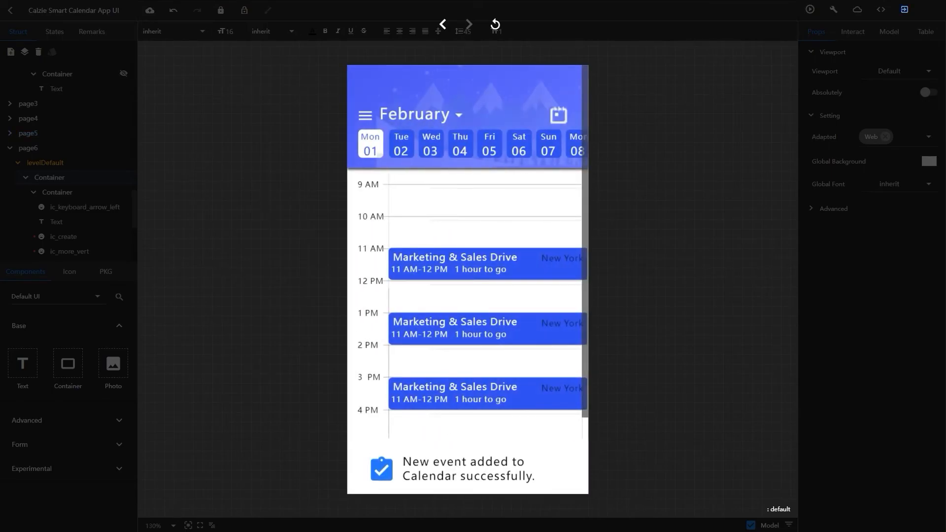
left_click(905, 9)
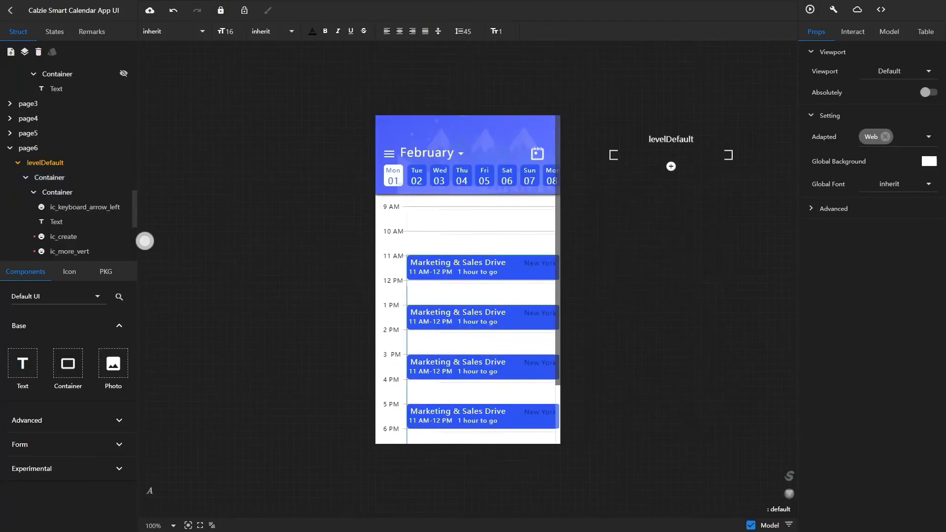
Give page6's ic_keyboard_arrow_left a touchstart router action targeting page2 with the Slide transition and 300 duration
scroll(144, 242, "down", 4)
left_click(47, 254)
scroll(48, 254, "up", 2)
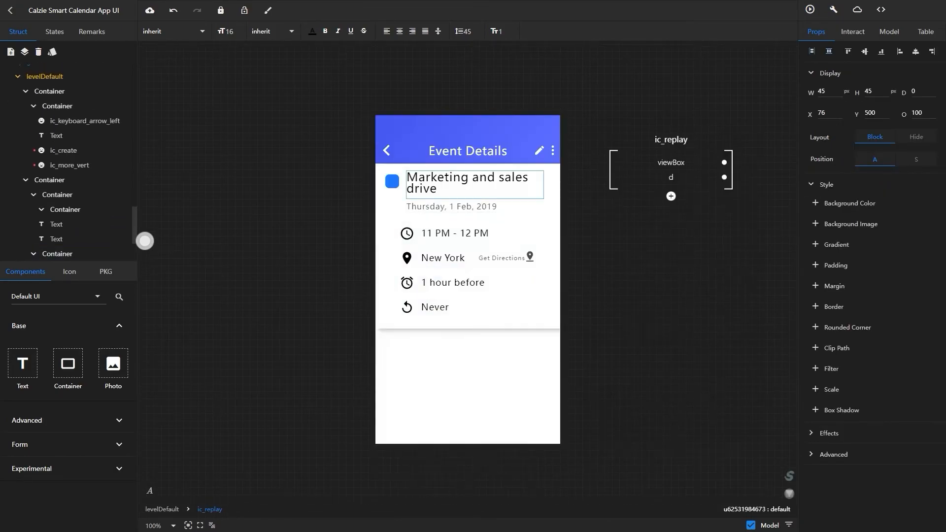
left_click(85, 121)
left_click(853, 31)
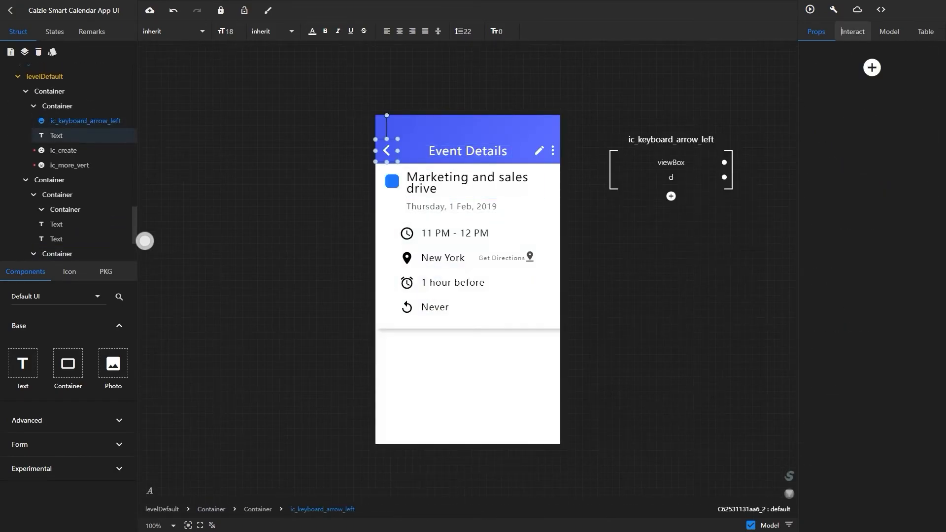
left_click(868, 67)
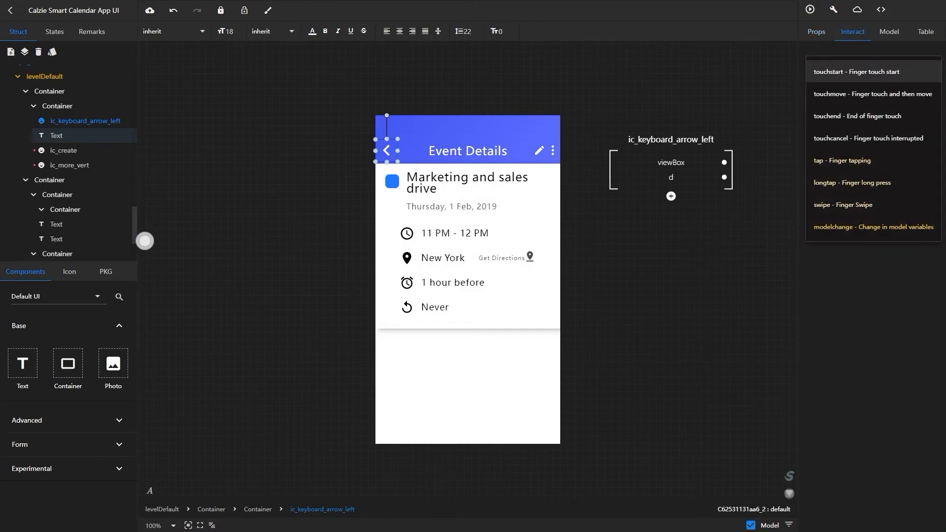
left_click(857, 71)
left_click(833, 118)
left_click(780, 145)
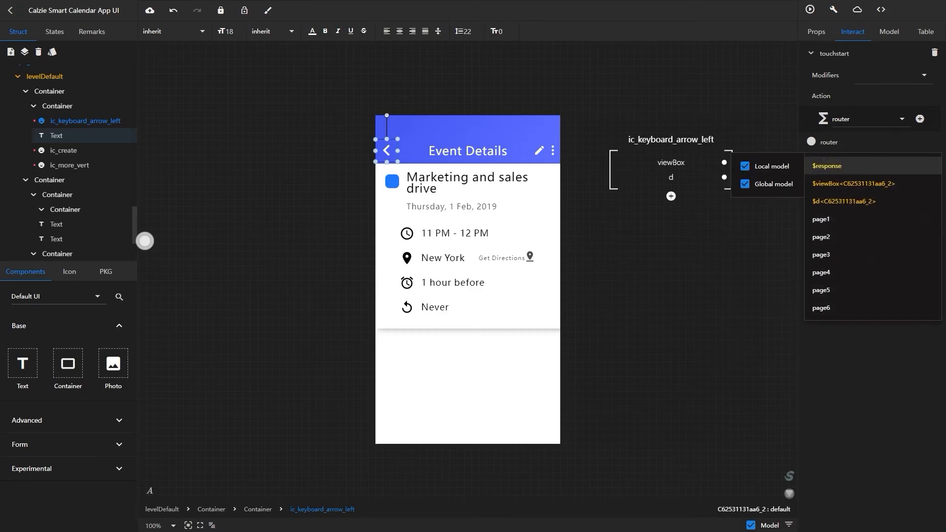
left_click(873, 237)
left_click(895, 179)
left_click(882, 202)
left_click(887, 198)
left_click(877, 250)
Preview the prototype and test the back arrow, an event entry, the edit icon, Save and the menu icon, then exit
left_click(810, 10)
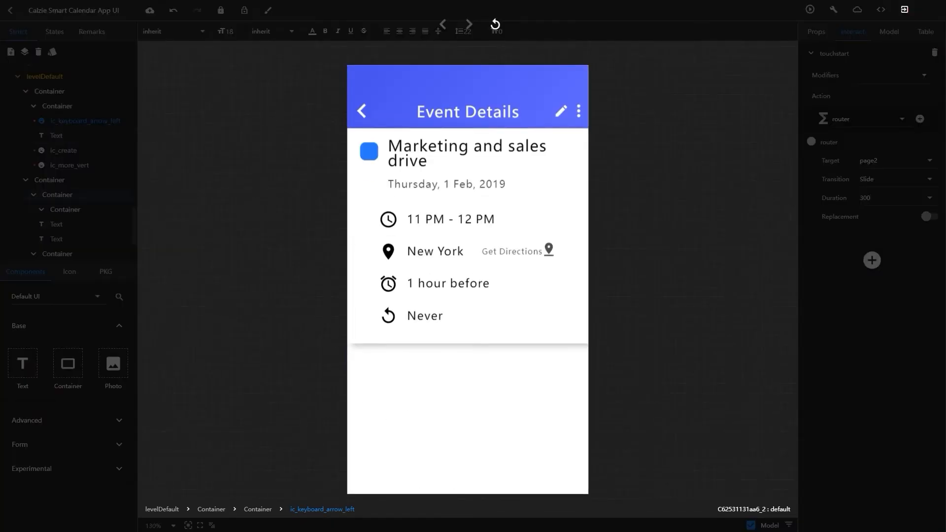
left_click(362, 110)
left_click(455, 264)
left_click(561, 110)
left_click(572, 111)
left_click(365, 116)
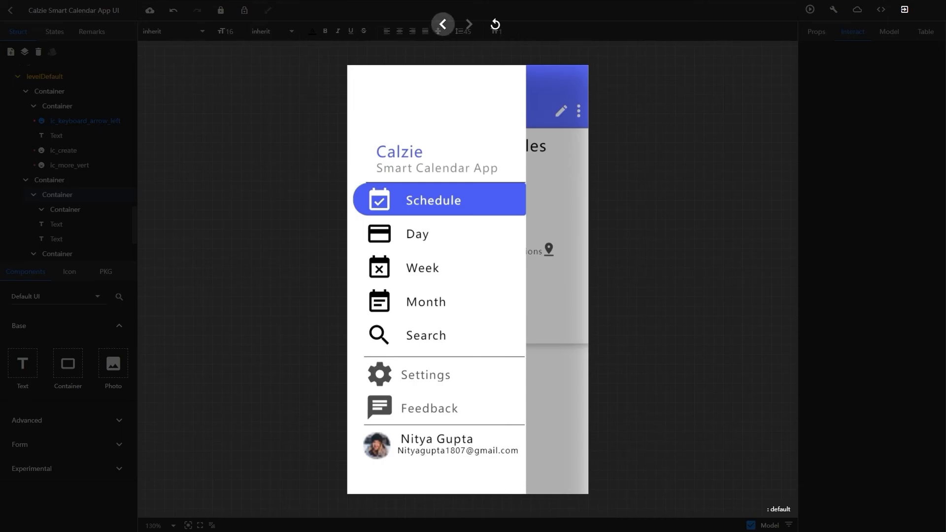
left_click(442, 24)
left_click(905, 9)
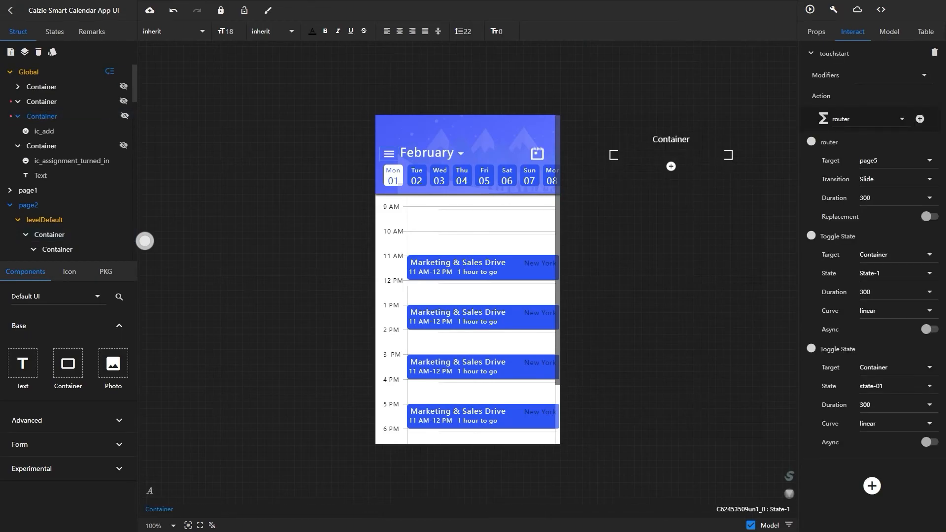
Add a fourth Toggle State action to the touchstart event of page2's ic_menu icon, targeting a Container
left_click(389, 154)
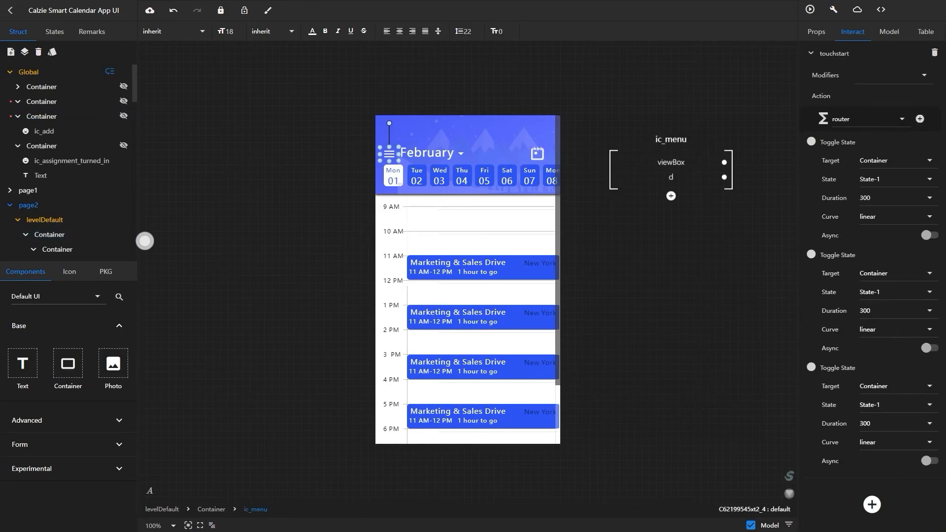
left_click(869, 119)
left_click(732, 146)
left_click(920, 118)
scroll(887, 295, "down", 3)
left_click(887, 499)
scroll(878, 199, "down", 1)
scroll(877, 222, "down", 3)
left_click(868, 276)
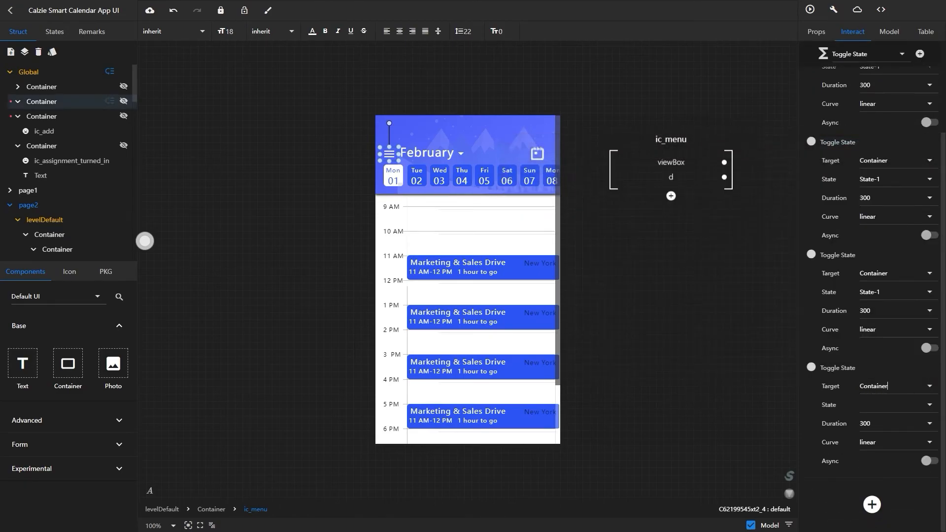
Check the interactions of the Global containers and select the default state of the second Global container
left_click(46, 31)
left_click(18, 31)
left_click(42, 116)
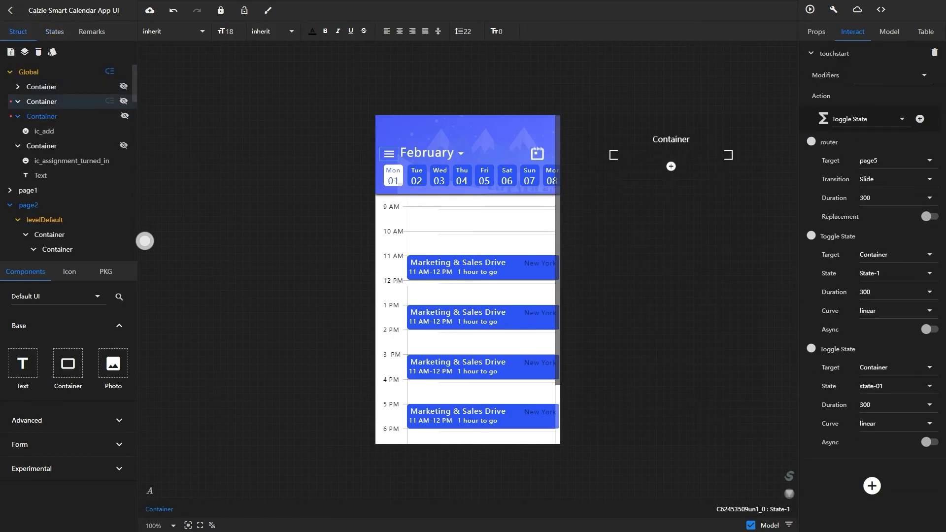
left_click(42, 101)
left_click(54, 31)
left_click(29, 75)
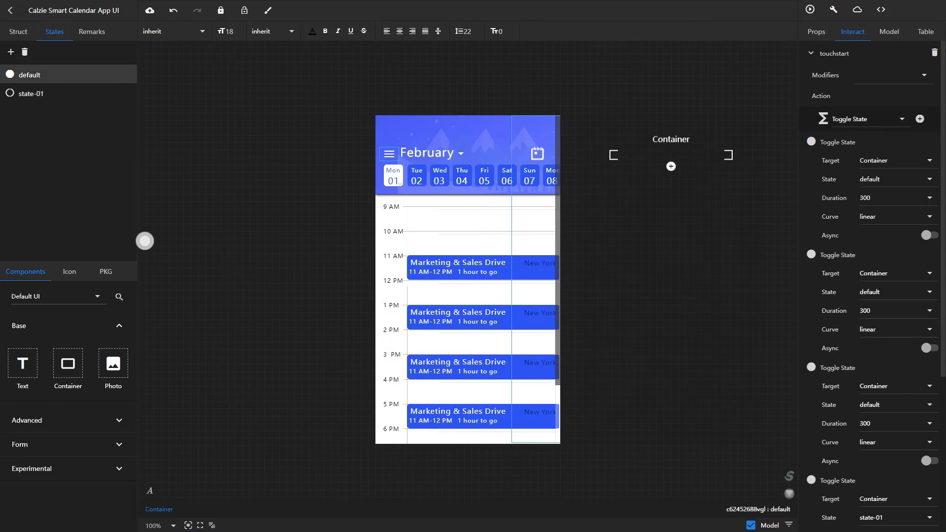
Select state-01 of the second Global container and set the fourth Toggle State action on page2's ic_menu icon to the default state
left_click(18, 31)
left_click(54, 31)
left_click(29, 94)
left_click(390, 154)
scroll(877, 306, "down", 3)
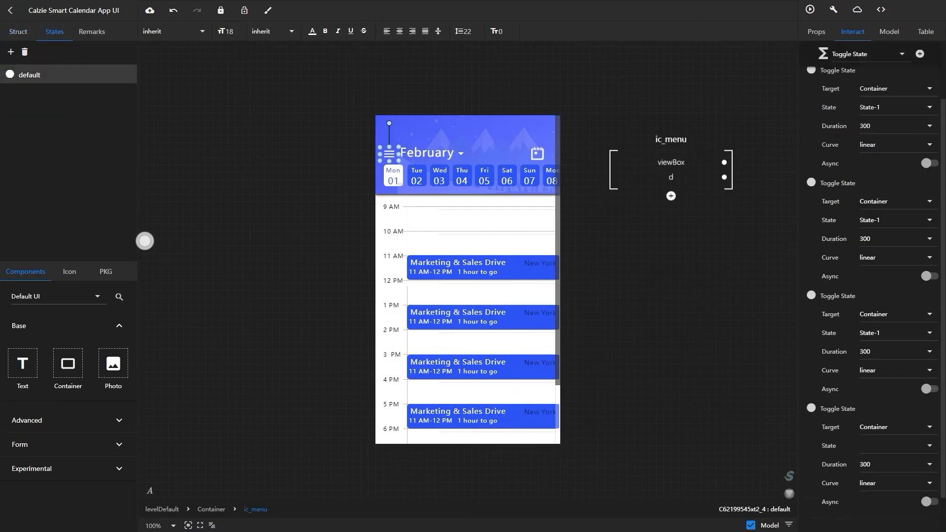
left_click(895, 405)
left_click(882, 410)
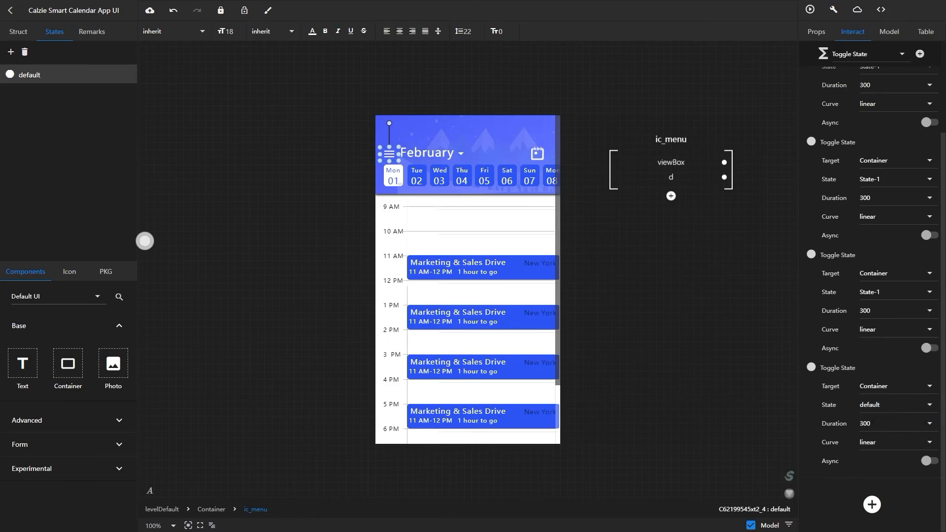
Preview the prototype and test an event entry, the edit icon, Save and the menu icon
left_click(11, 31)
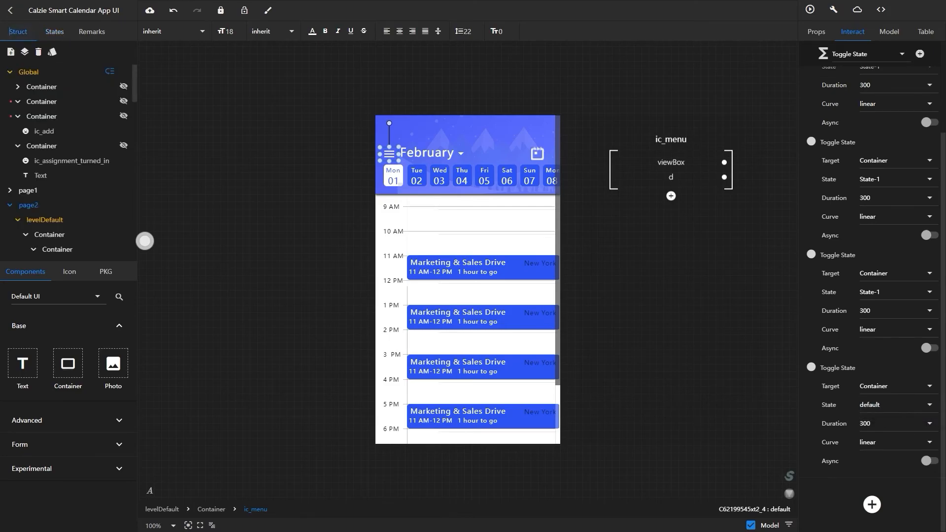
left_click(54, 32)
left_click(810, 9)
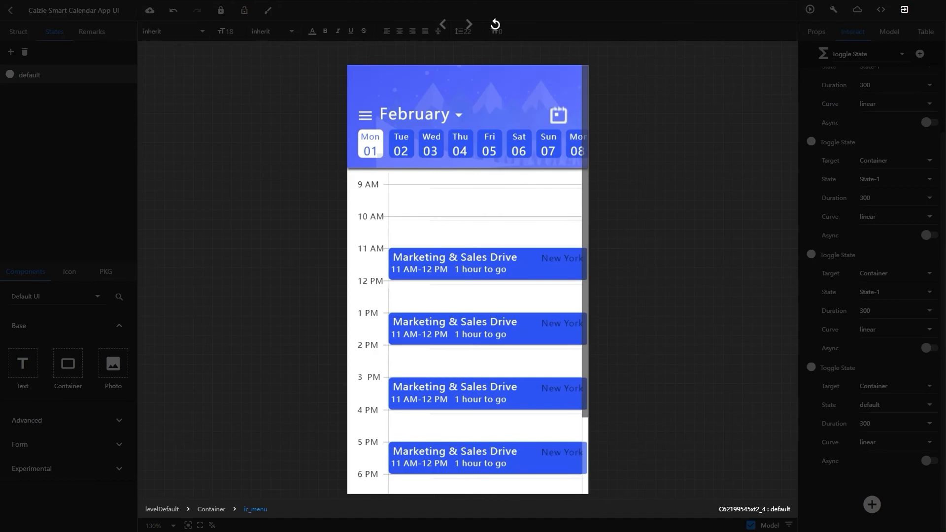
left_click(467, 264)
left_click(561, 111)
left_click(571, 111)
left_click(366, 115)
left_click(433, 200)
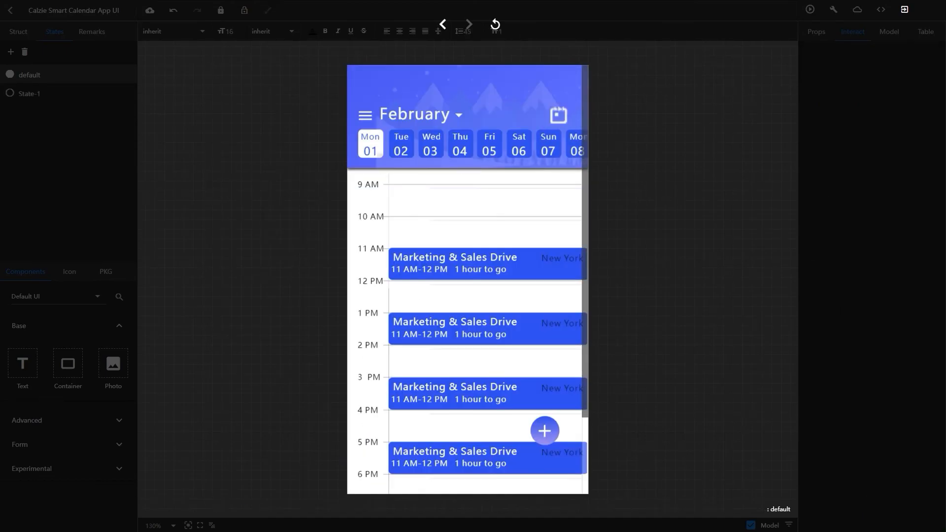
Test the add-event button, backward page navigation and Save in the preview, then exit it
left_click(545, 431)
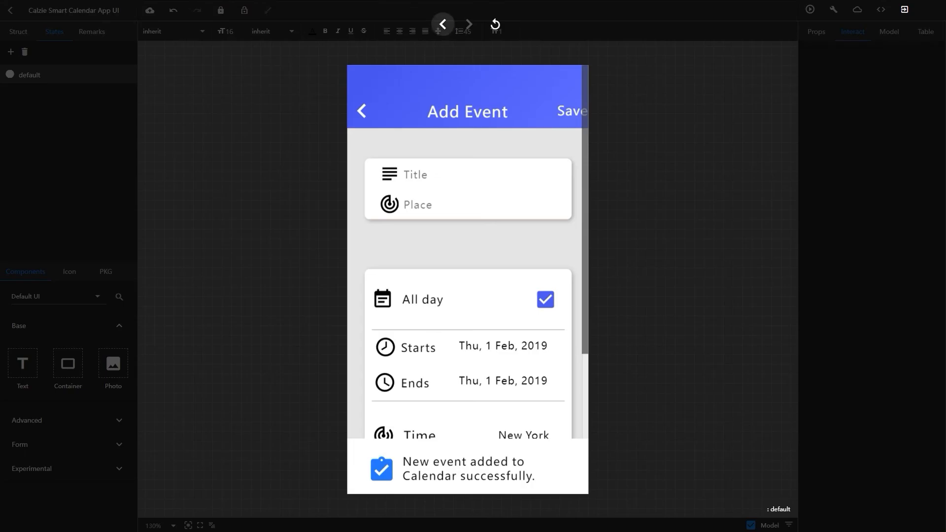
left_click(443, 24)
left_click(442, 24)
left_click(566, 111)
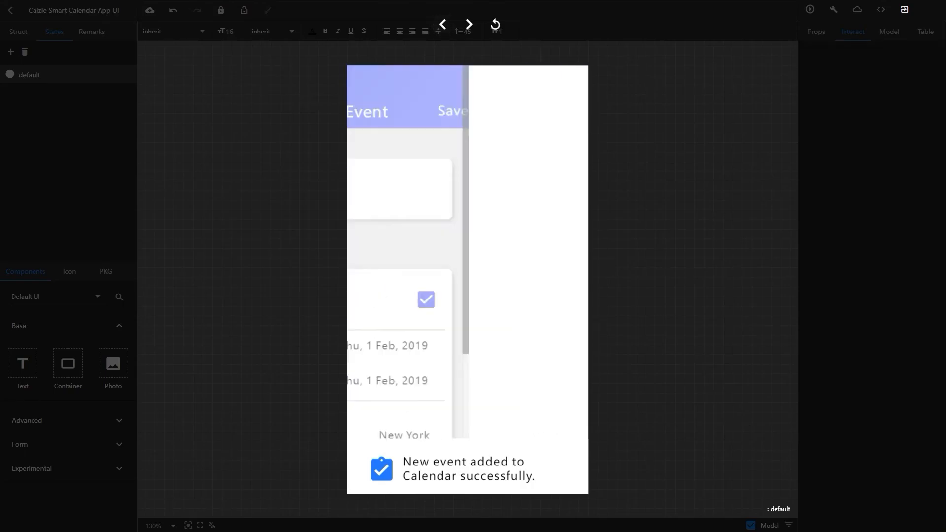
left_click(904, 10)
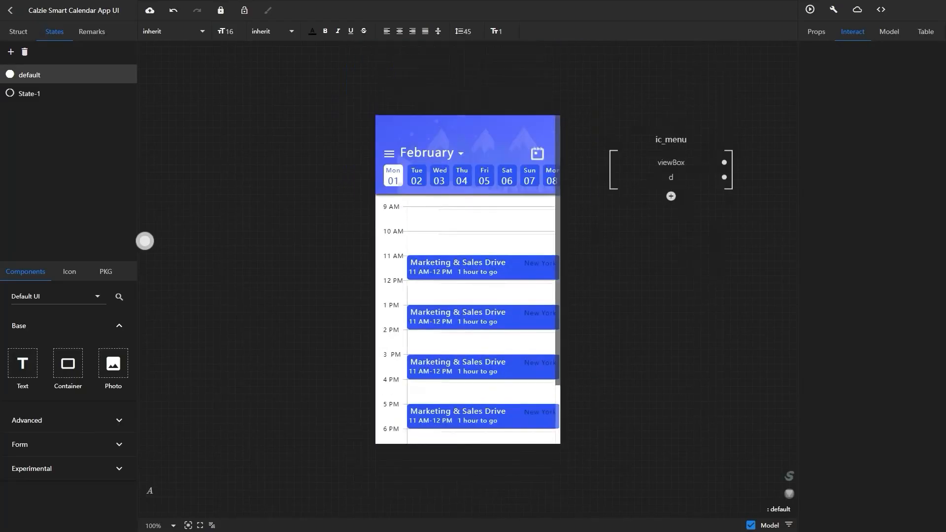
Run the preview again to test the Event Details edit icon, Save and the calendar's menu icon, then exit
left_click(9, 31)
left_click(810, 10)
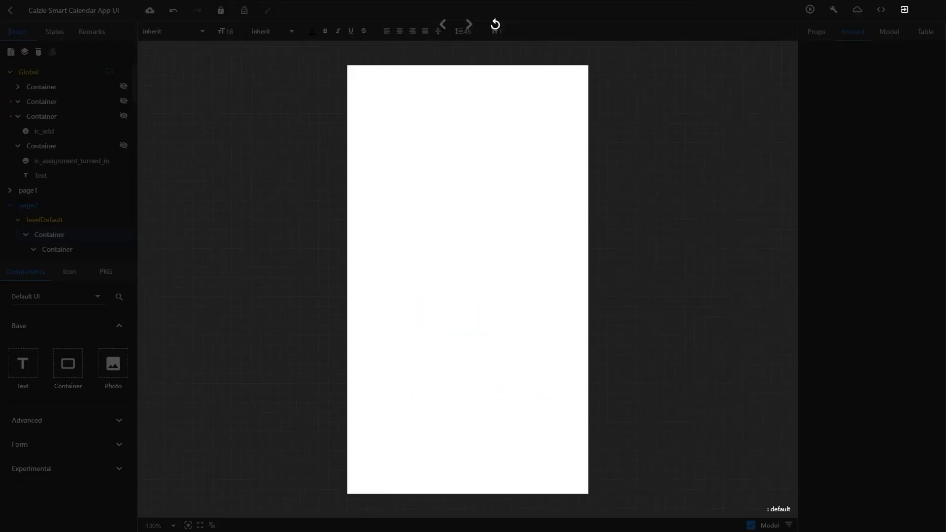
left_click(365, 114)
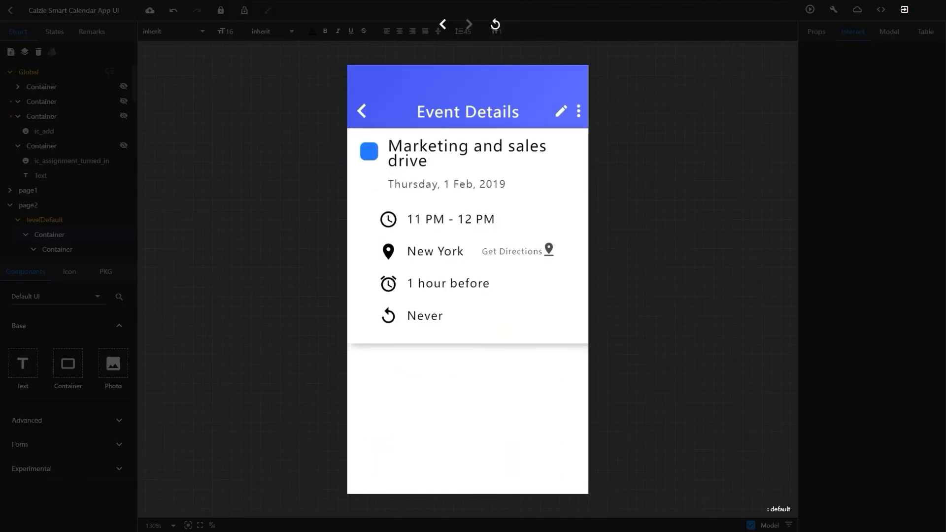
left_click(561, 112)
left_click(570, 111)
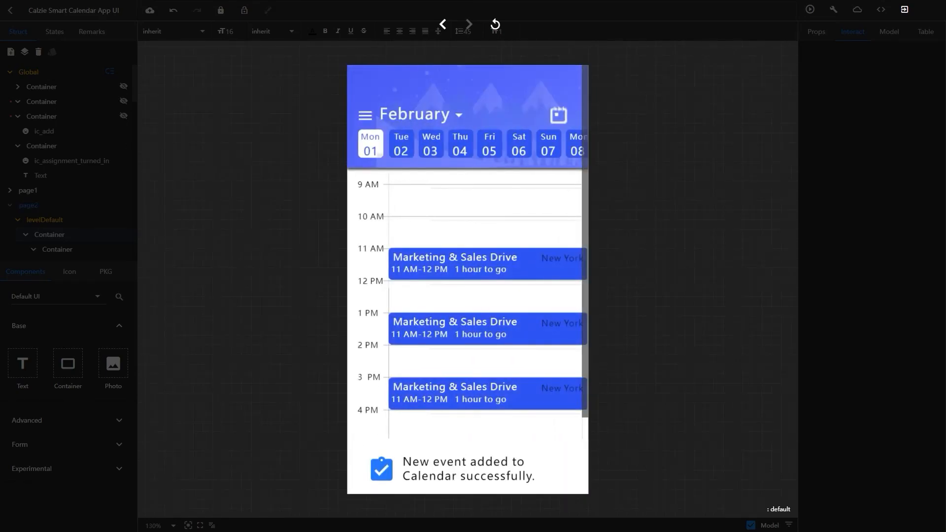
left_click(365, 114)
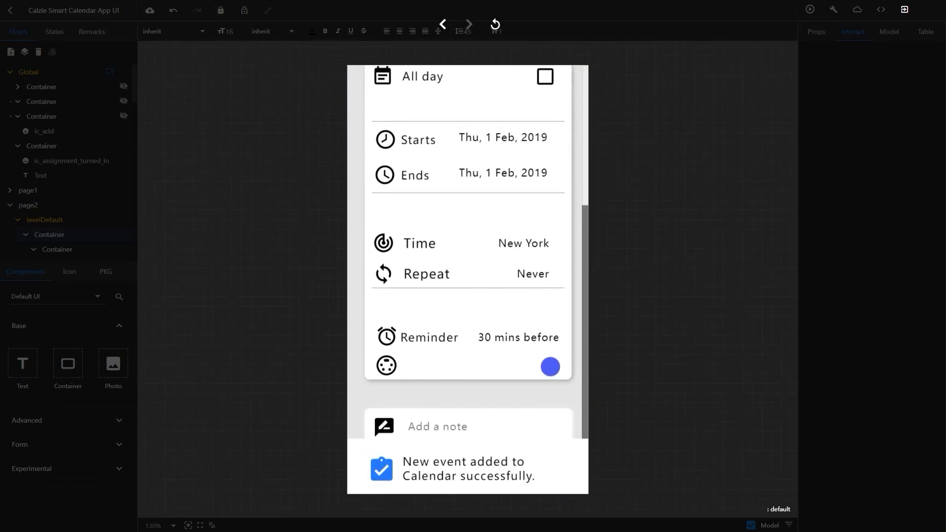
left_click(905, 9)
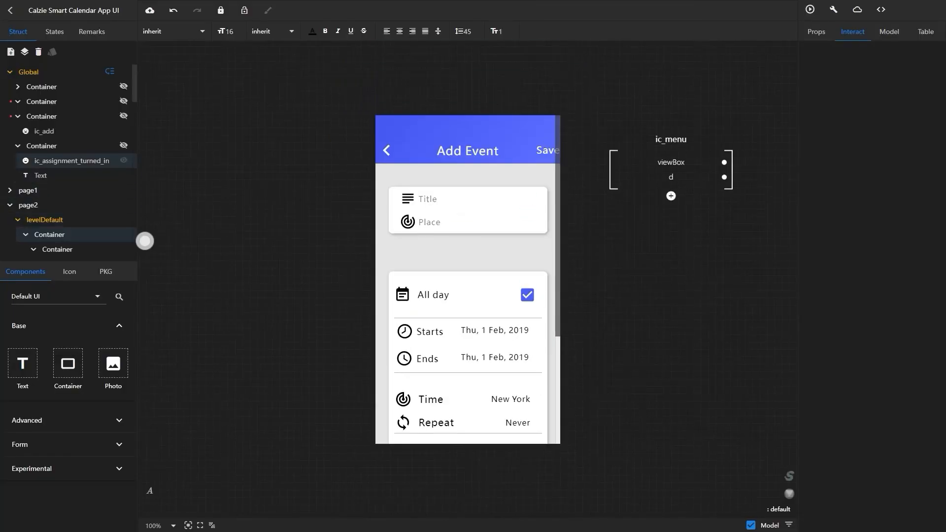
Add another Toggle State action to the second Global container's touchstart event, targeting the Global Container that holds ic_assignment_turned_in
left_click(42, 102)
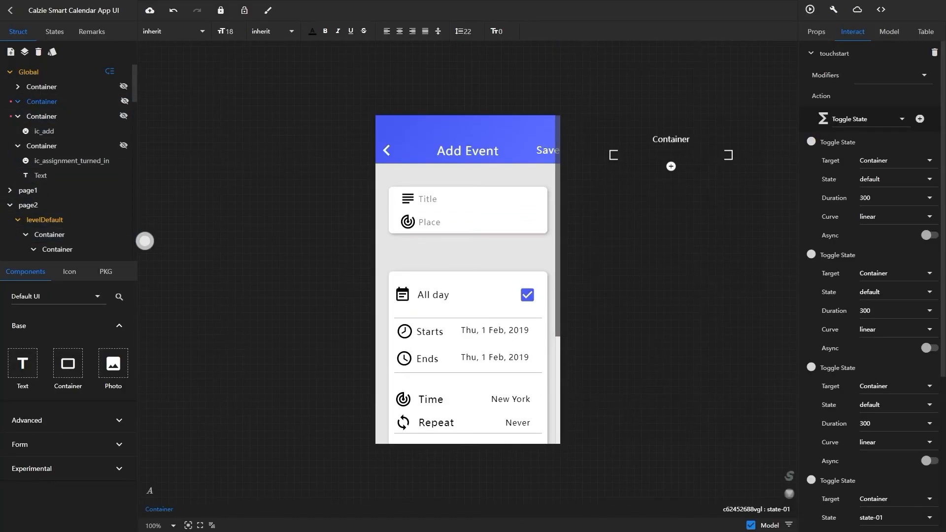
left_click(920, 119)
scroll(872, 296, "down", 7)
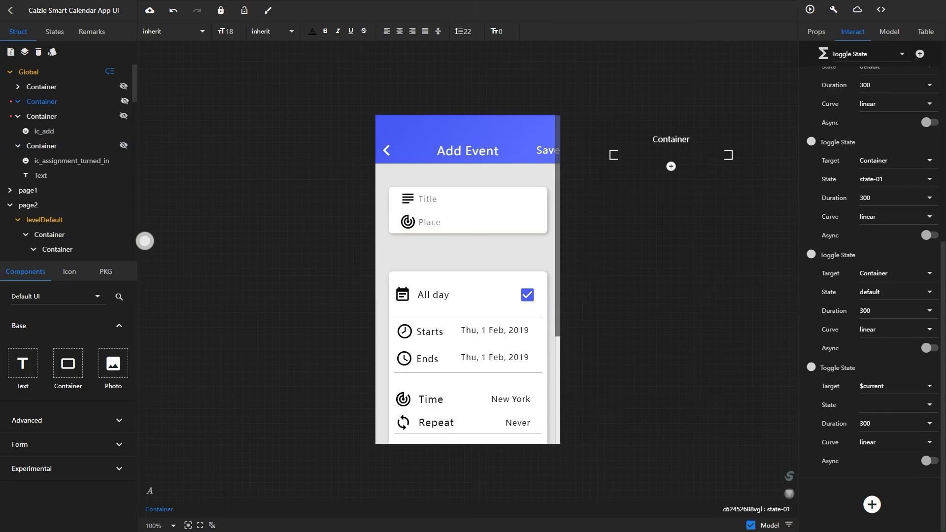
left_click(878, 386)
scroll(877, 337, "down", 4)
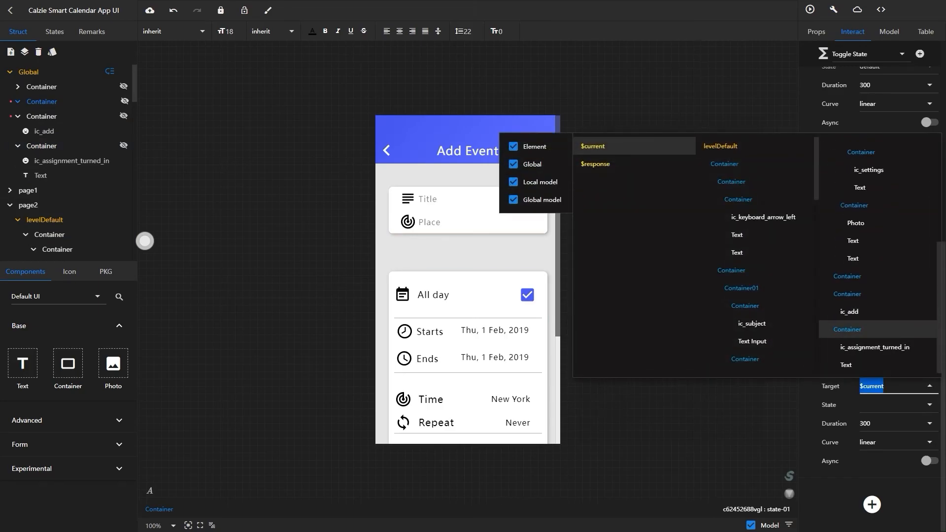
left_click(877, 329)
Check the default and State-1 states of the Global container holding ic_assignment_turned_in, ending on State-1
left_click(42, 146)
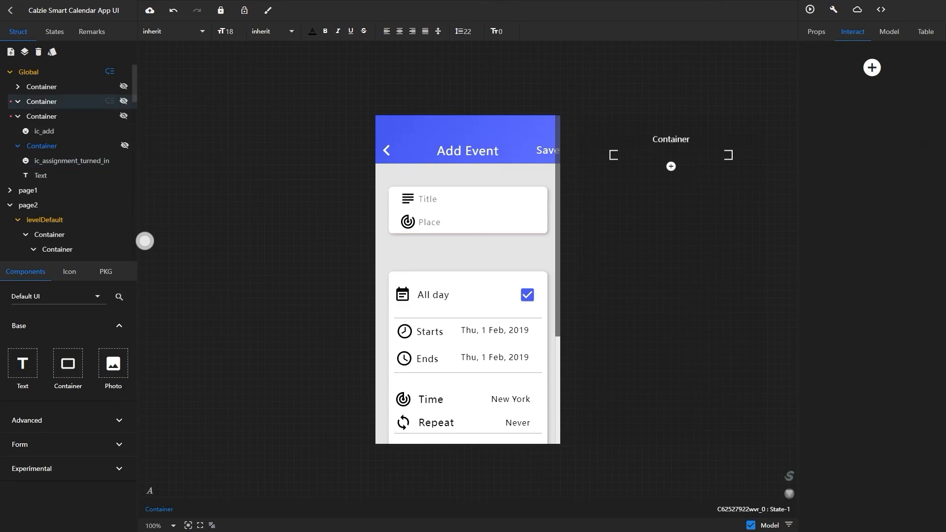
left_click(47, 32)
left_click(29, 75)
left_click(30, 94)
Set the state for the second Global container's newly added Toggle State action and preview the prototype
left_click(18, 31)
left_click(42, 102)
scroll(872, 286, "down", 7)
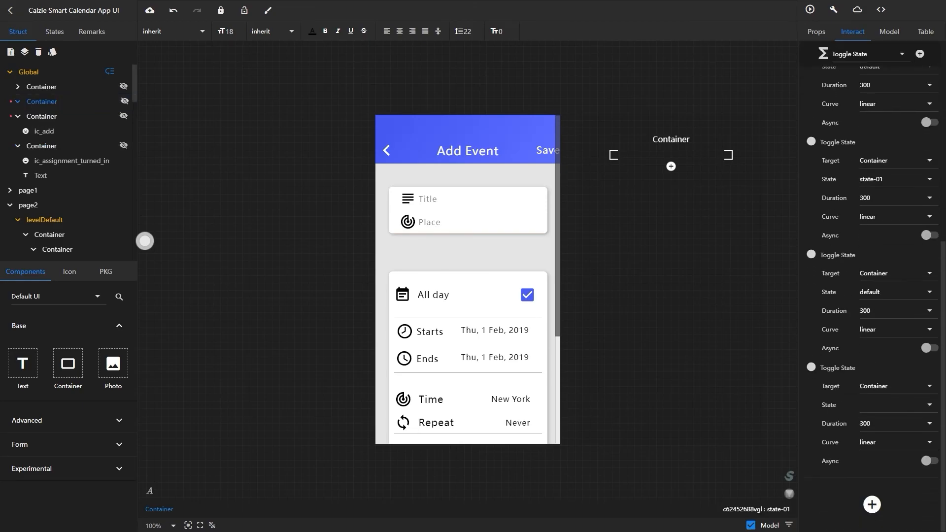
left_click(875, 427)
left_click(811, 9)
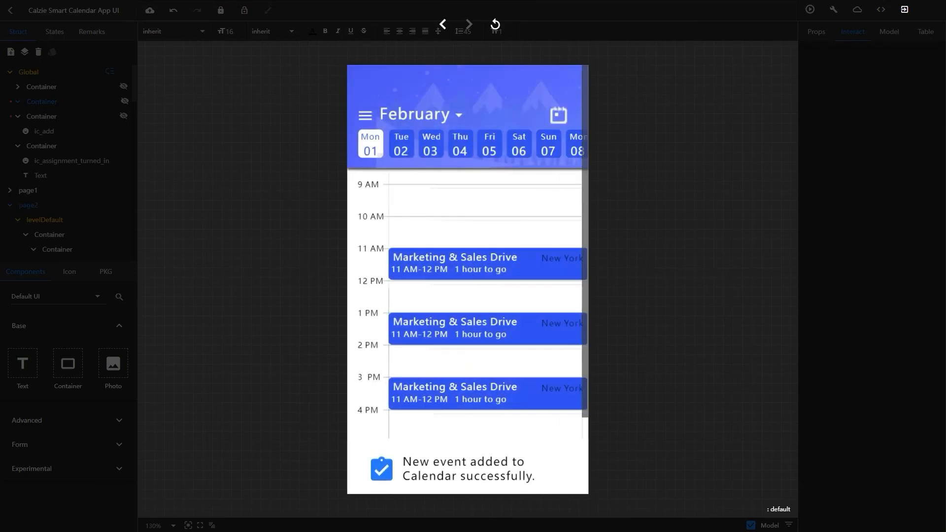